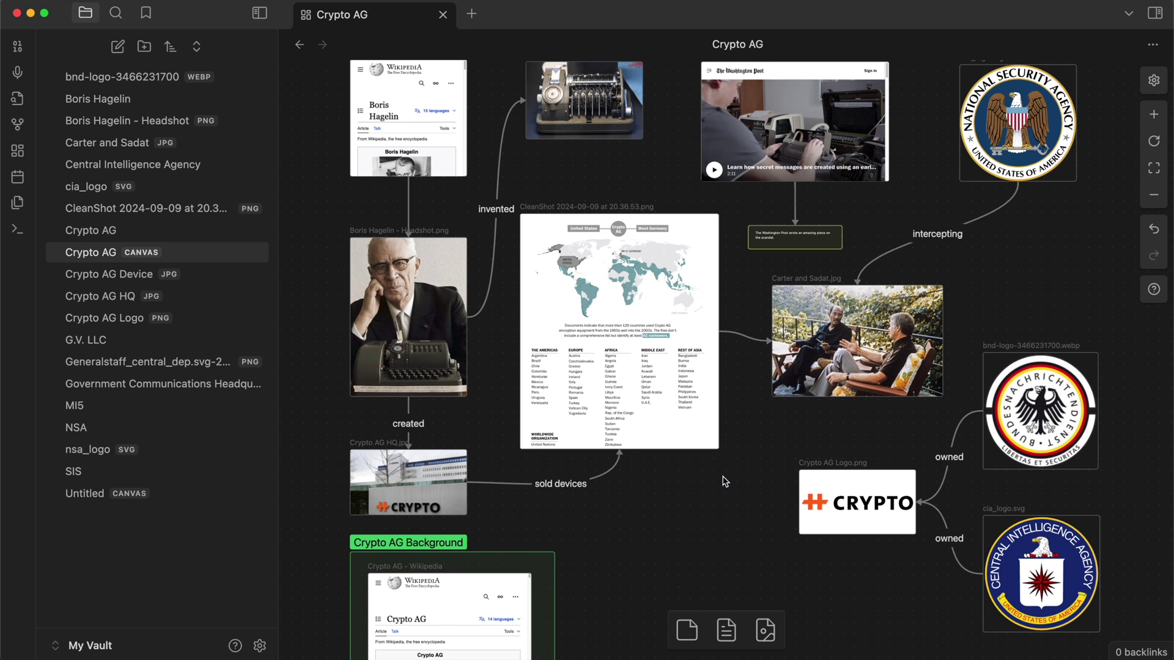
- Draw a connection arrow on the Crypto AG canvas from the Boris Hagelin headshot's lower edge to the world map image
{"action": "scroll", "coordinate": [725, 482], "scroll_direction": "up", "scroll_amount": 2}
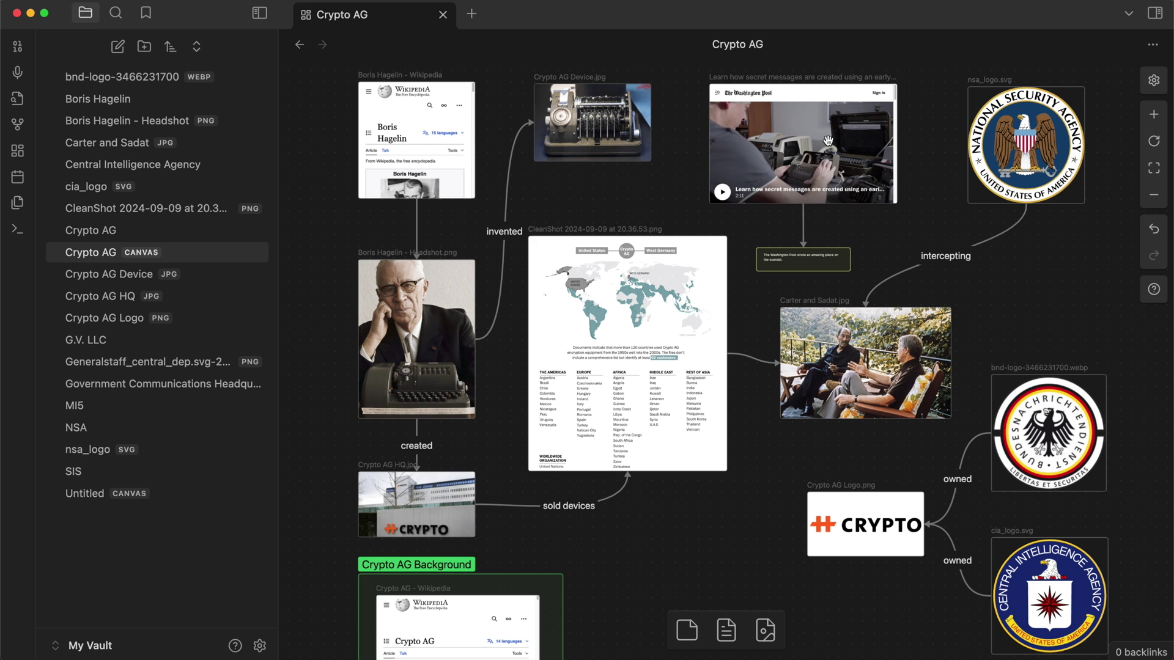
{"action": "scroll", "coordinate": [850, 122], "scroll_direction": "up", "scroll_amount": 5}
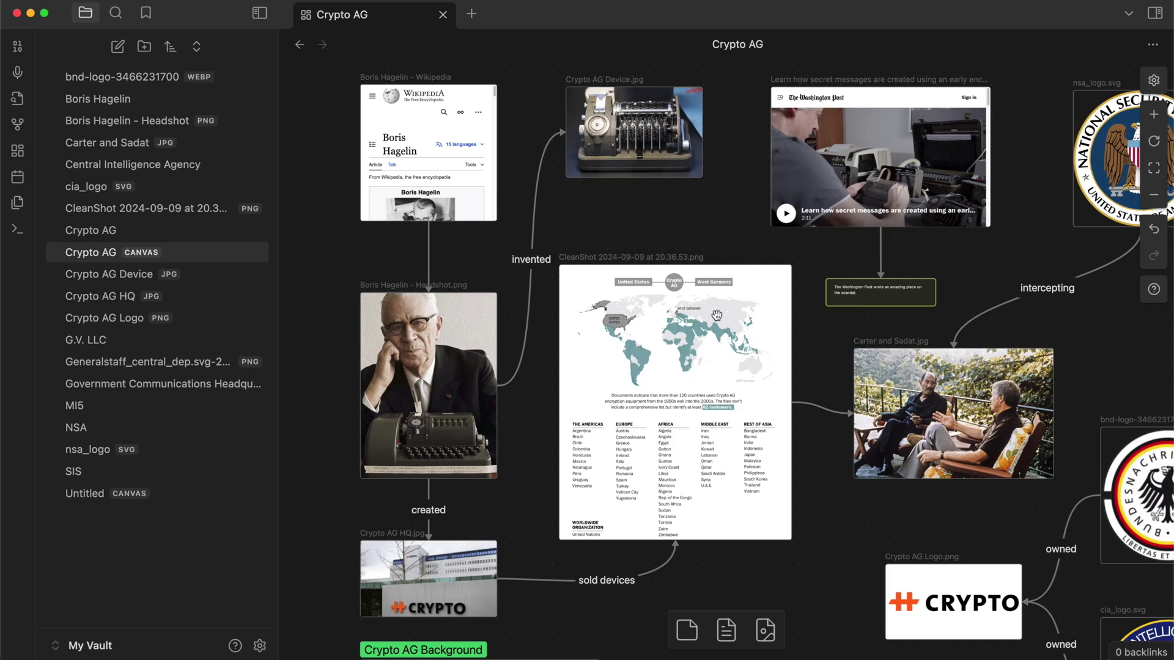
{"action": "left_click", "coordinate": [465, 376]}
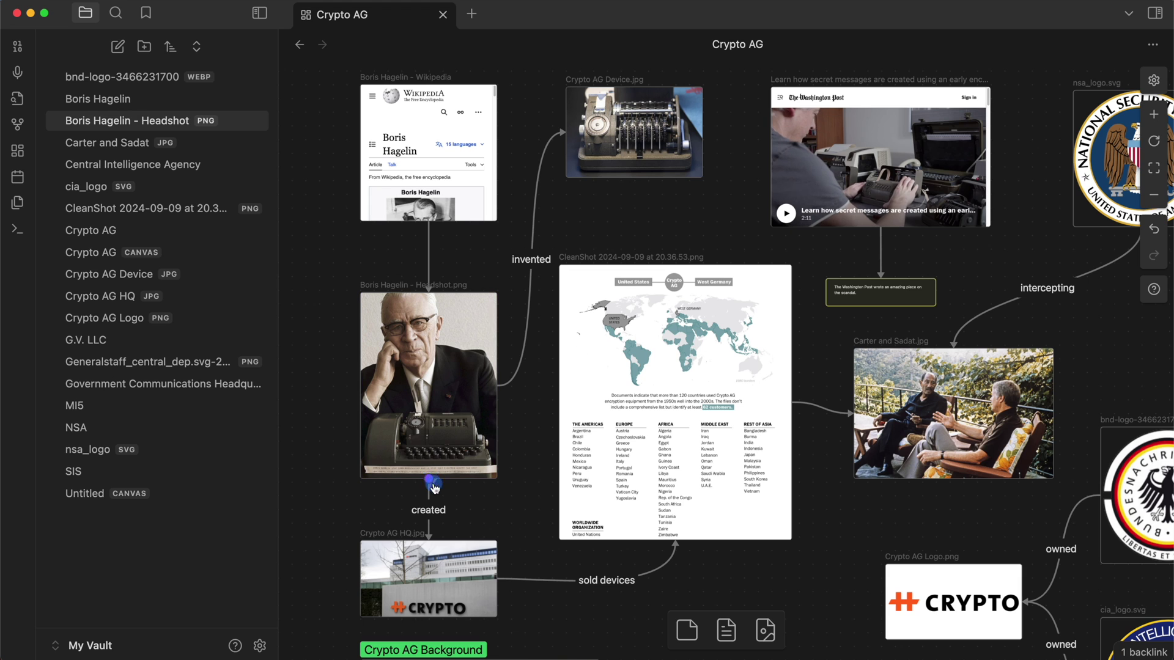
{"action": "left_click_drag", "start_coordinate": [433, 488], "coordinate": [447, 494]}
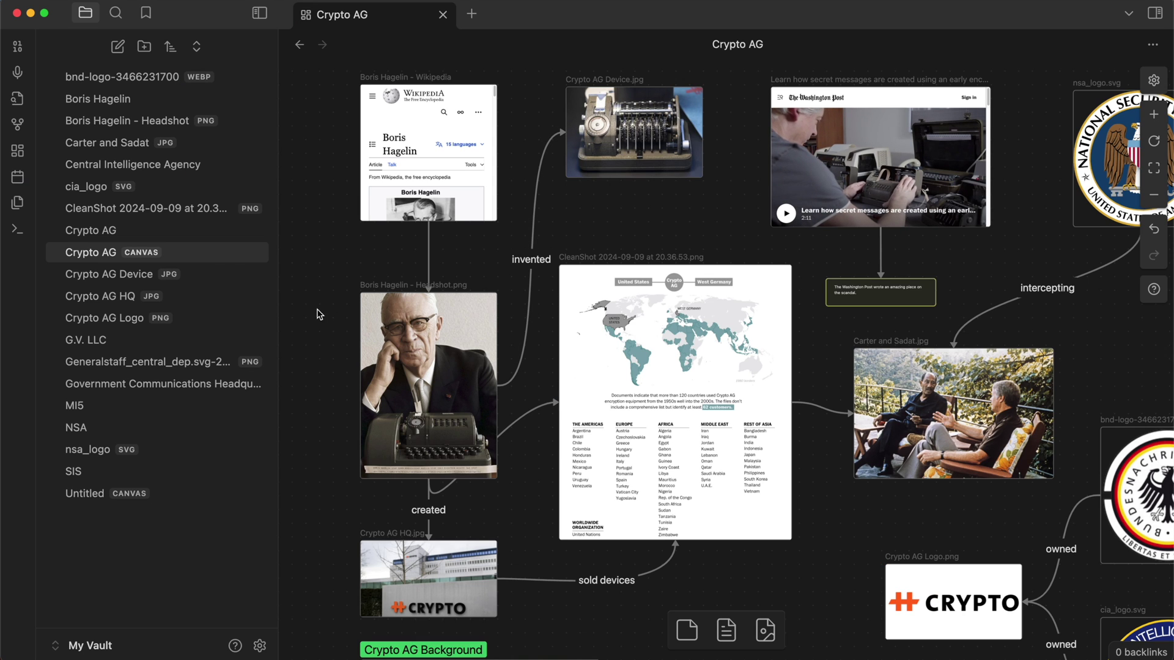
- Open the vault's graph view and adjust its display to show arrows, larger nodes and thicker links
{"action": "left_click", "coordinate": [18, 125]}
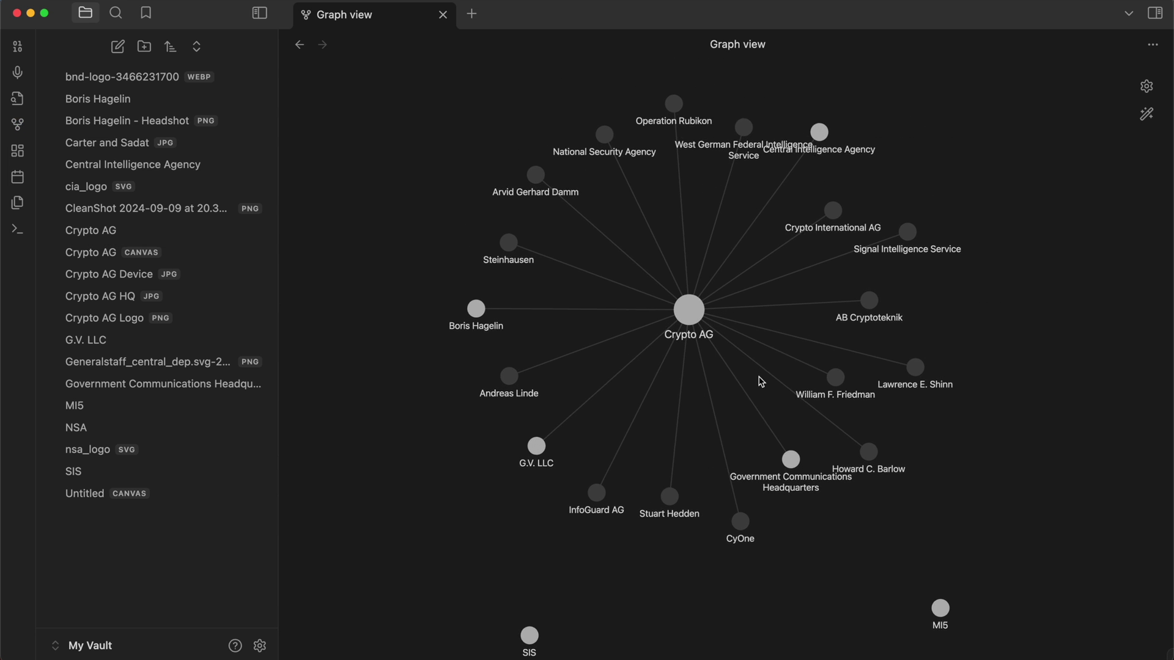
{"action": "scroll", "coordinate": [692, 367], "scroll_direction": "down", "scroll_amount": 5}
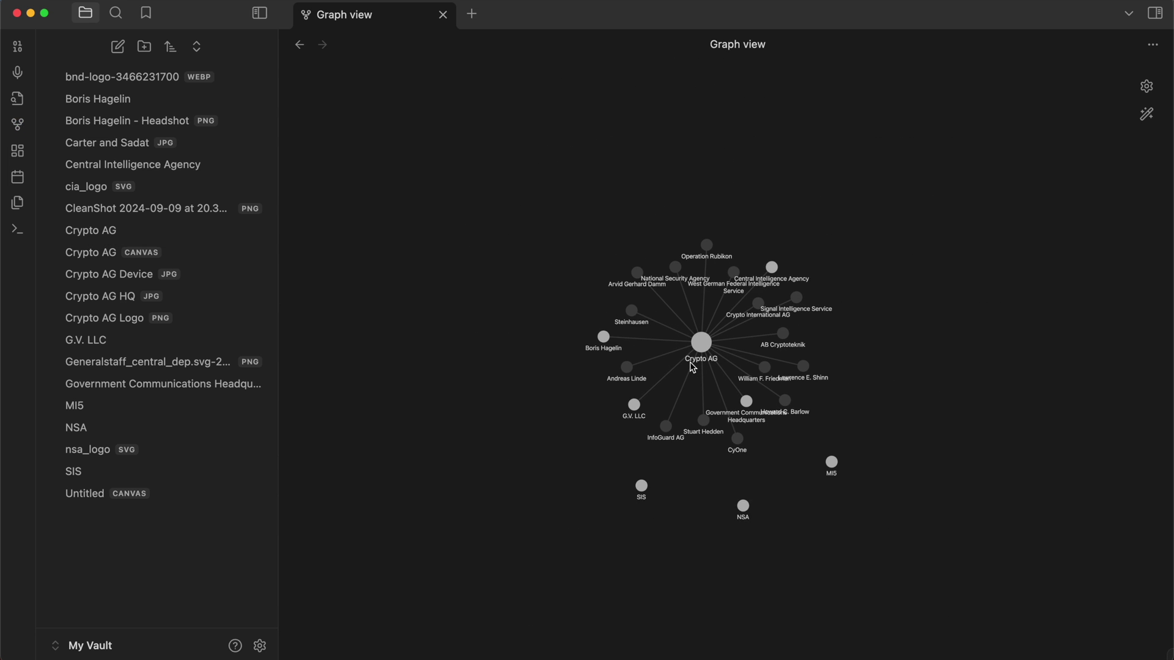
{"action": "scroll", "coordinate": [692, 368], "scroll_direction": "up", "scroll_amount": 5}
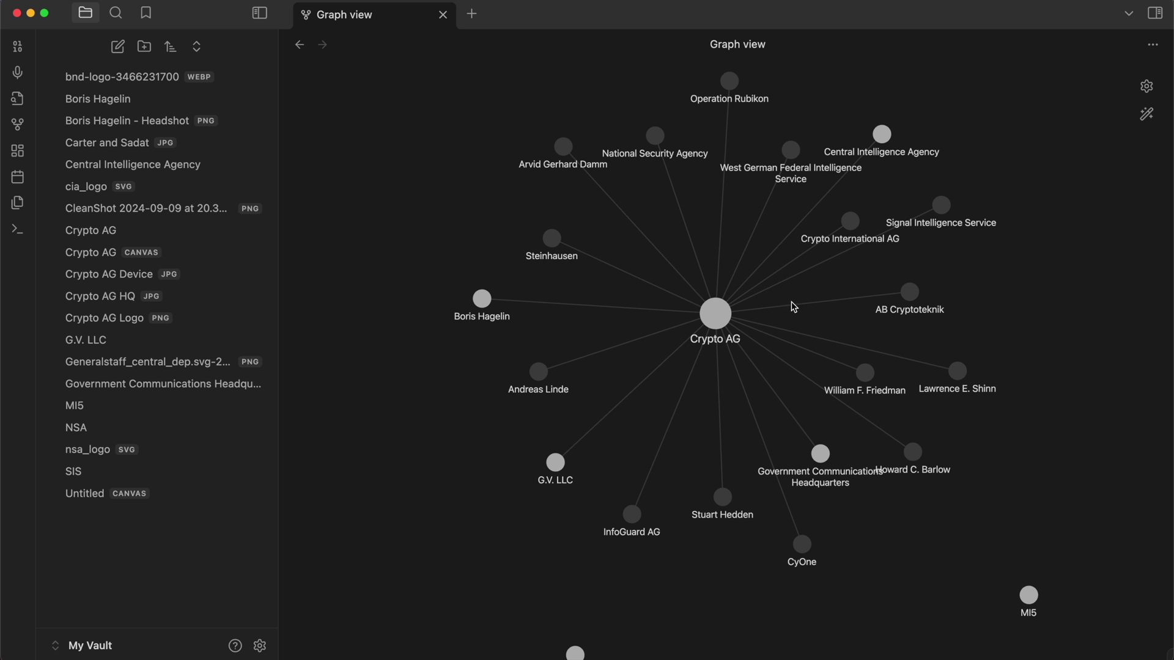
{"action": "left_click", "coordinate": [1146, 116]}
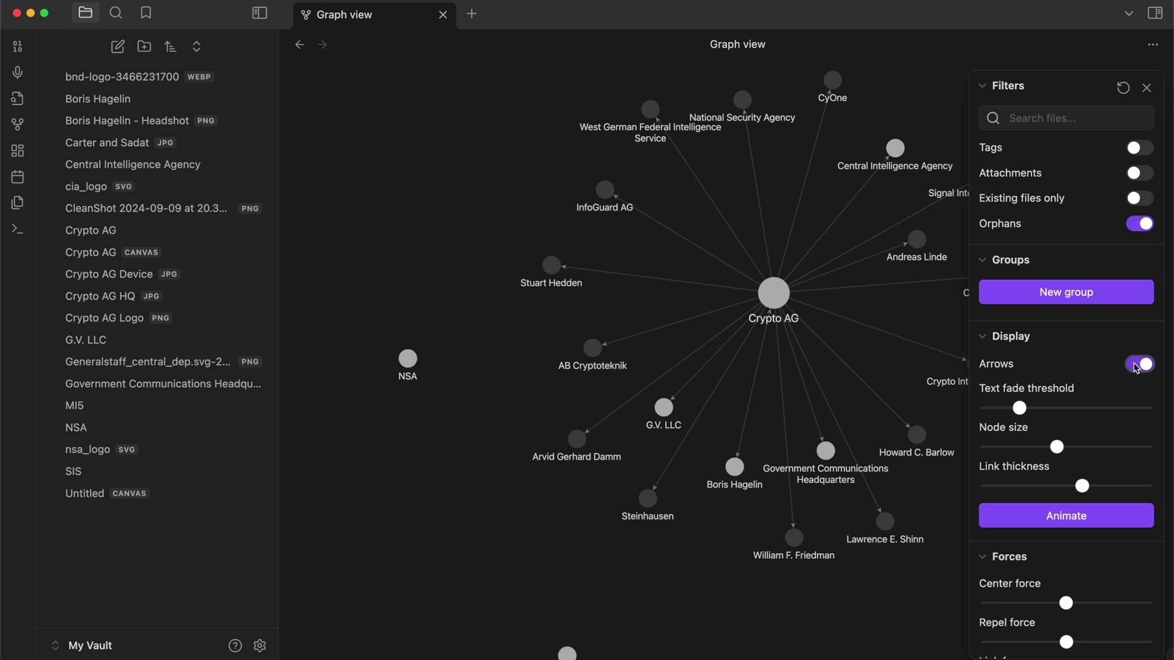
{"action": "mouse_move", "coordinate": [1086, 451]}
{"action": "left_mouse_down"}
{"action": "mouse_move", "coordinate": [1119, 447]}
{"action": "mouse_move", "coordinate": [1075, 448]}
{"action": "left_mouse_up"}
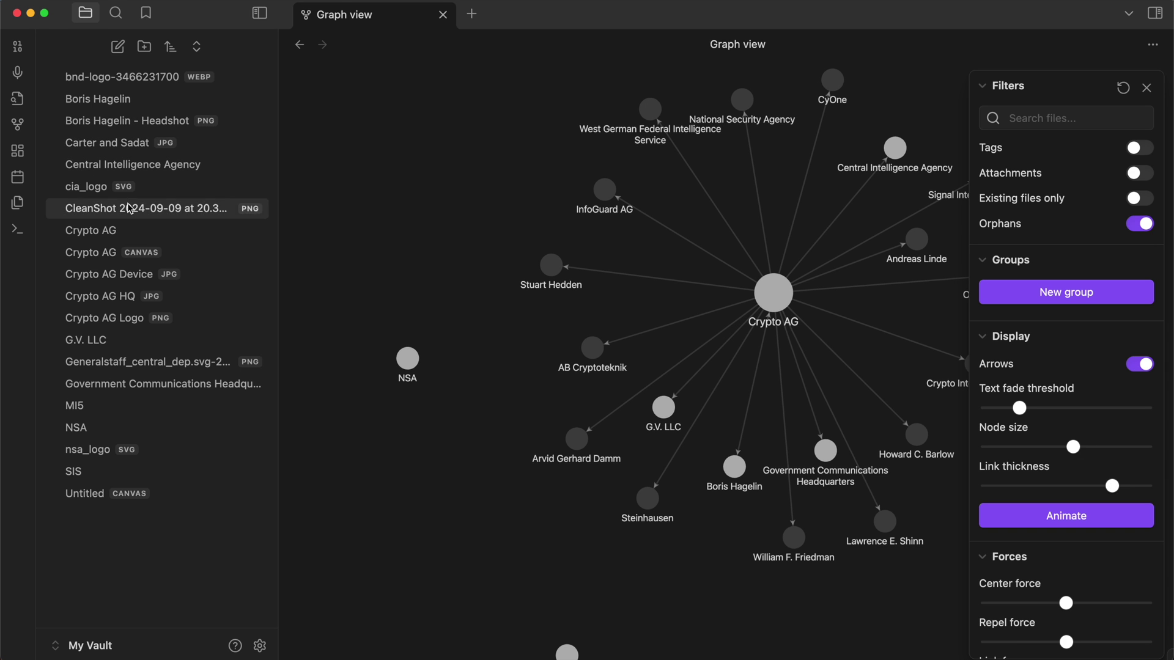
- In the Central Intelligence Agency note, turn the word HUMINT in the first paragraph into an internal link
{"action": "left_click", "coordinate": [135, 173]}
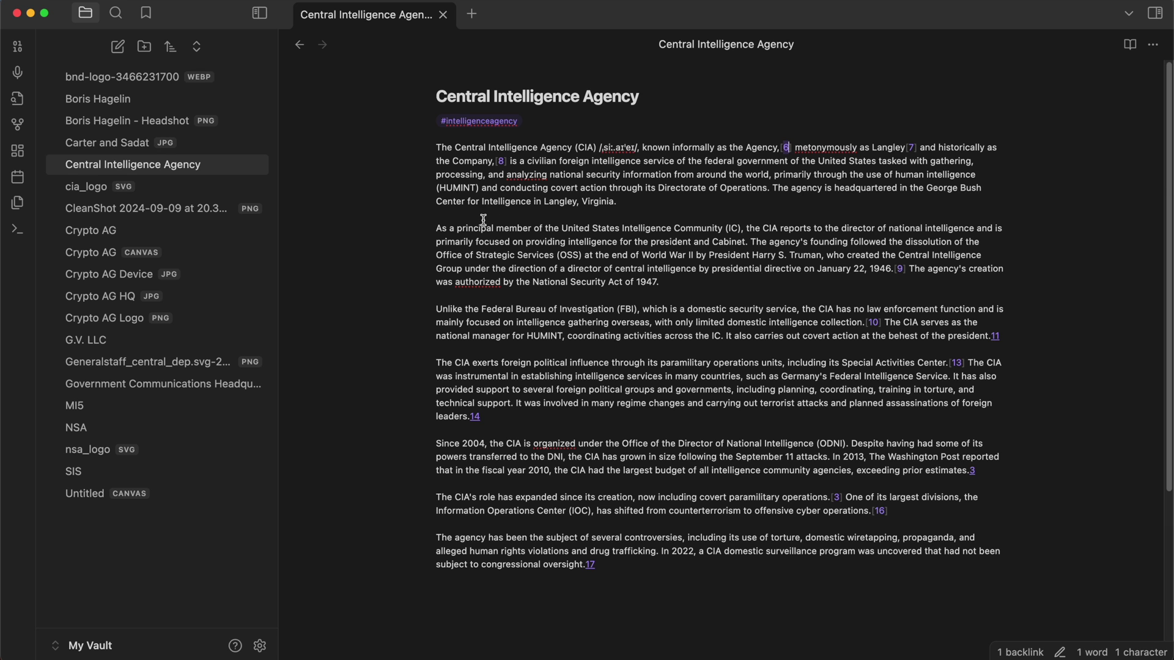
{"action": "double_click", "coordinate": [460, 187]}
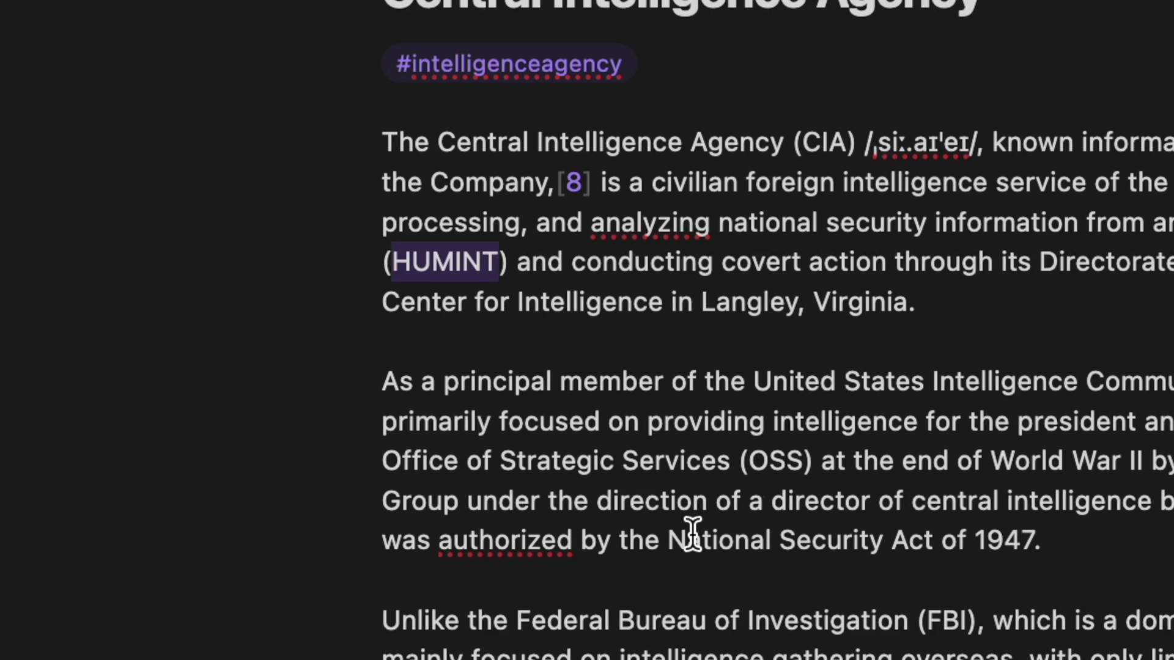
{"action": "type", "text": "[["}
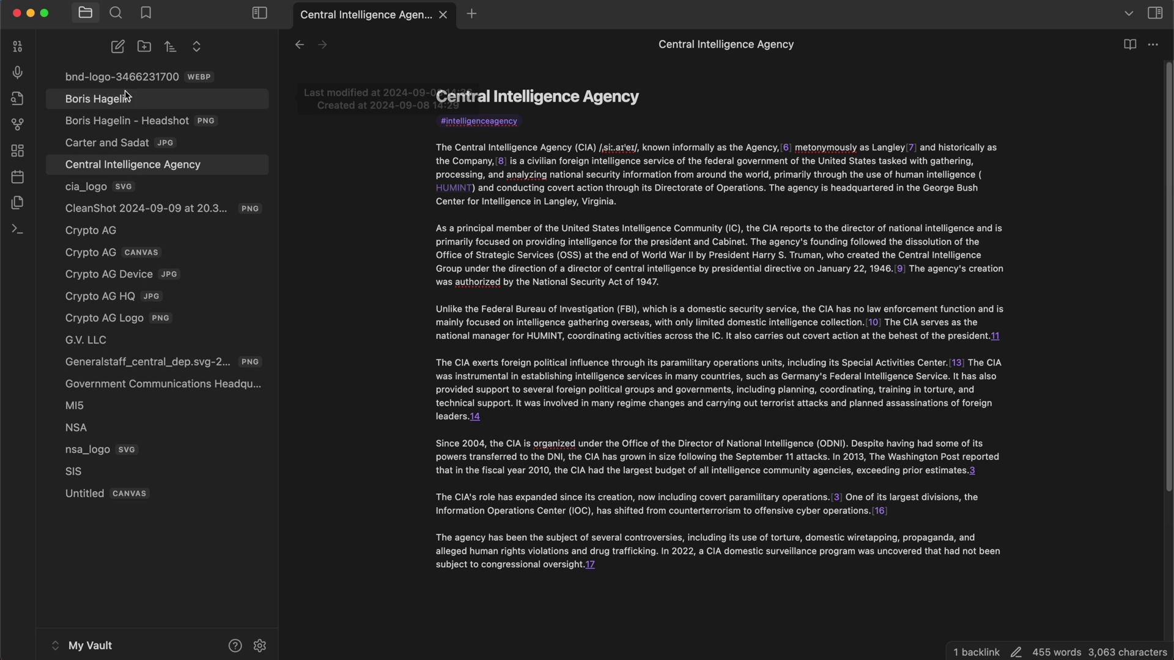
- Create a new note titled HUMINT containing the text "People to people spying"
{"action": "left_click", "coordinate": [118, 47]}
{"action": "type", "text": "HUIN"}
{"action": "type", "text": "MINT"}
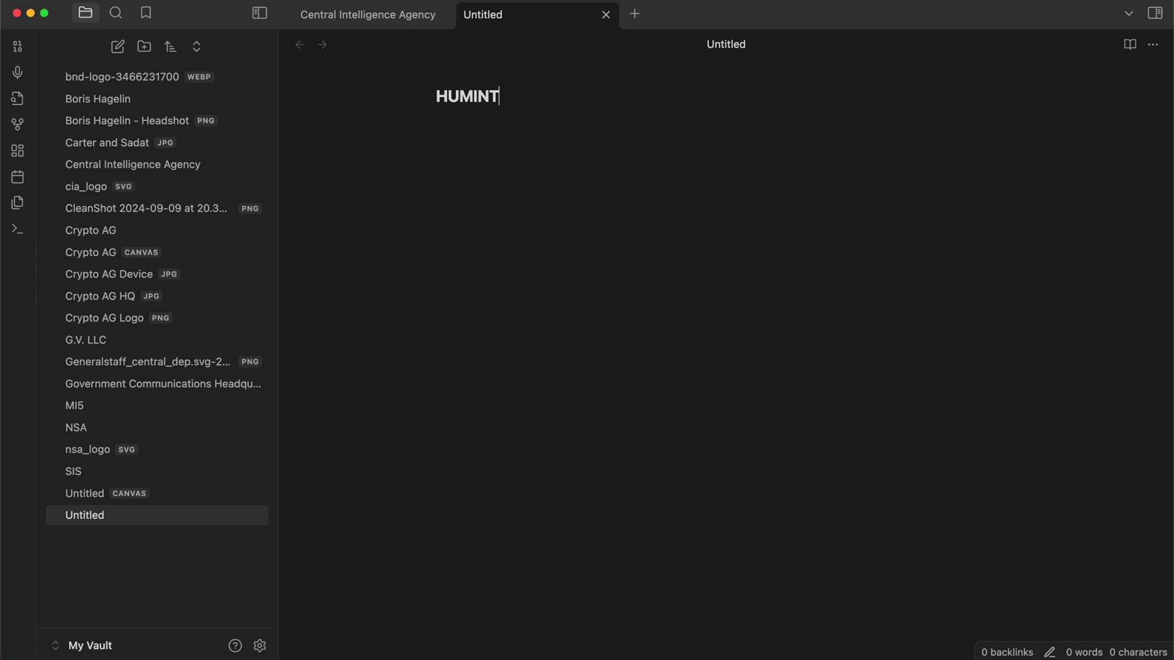
{"action": "key", "text": "Return"}
{"action": "type", "text": "People to people spying"}
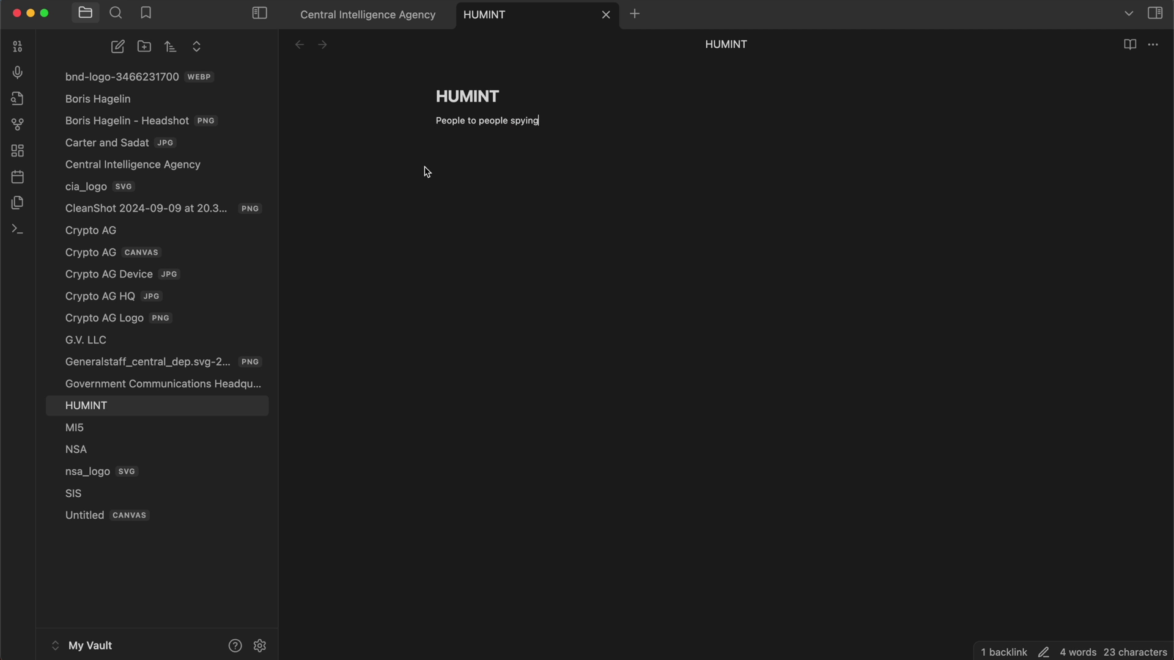
- Test the HUMINT link by following it from the Central Intelligence Agency note
{"action": "left_click", "coordinate": [175, 174]}
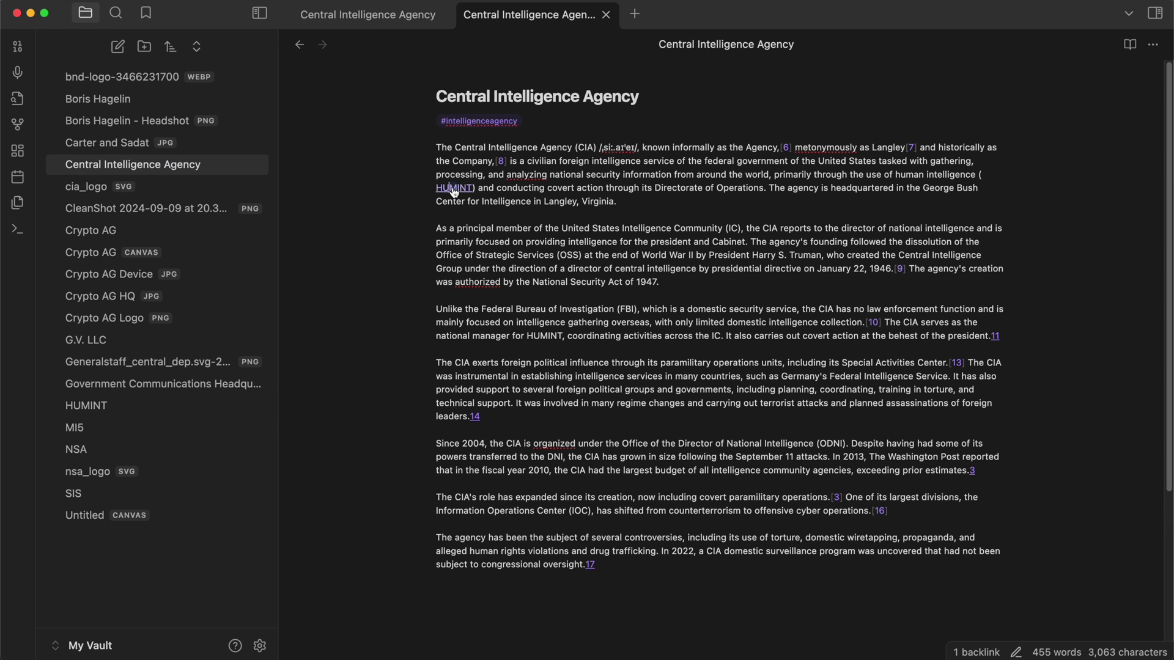
{"action": "left_click", "coordinate": [453, 190]}
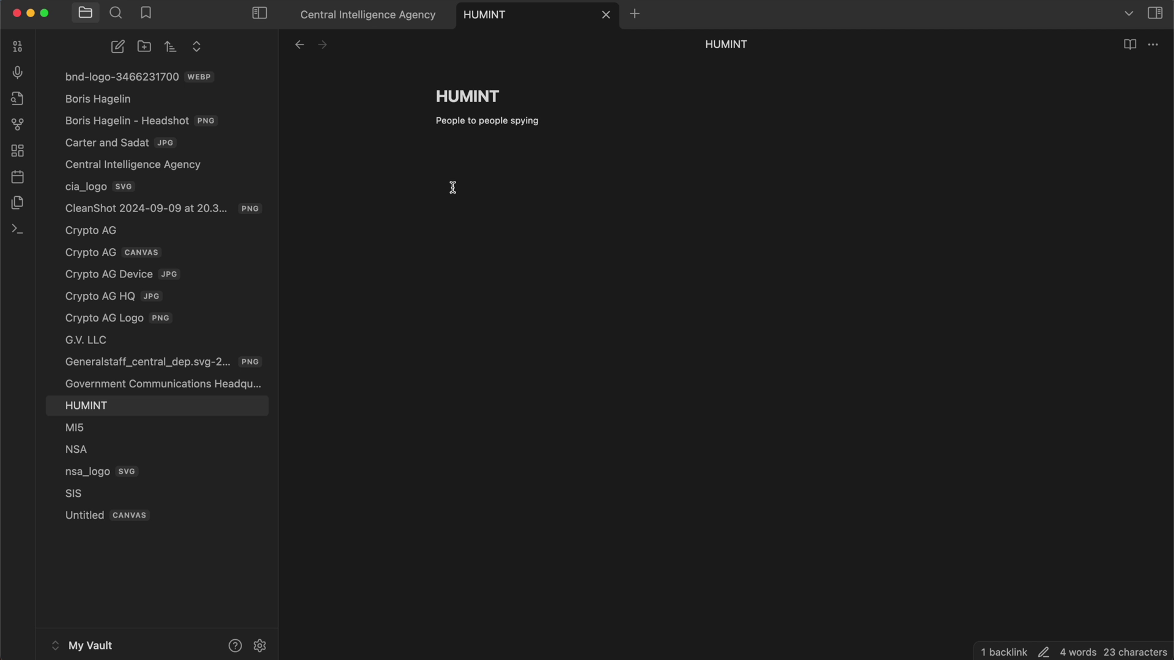
- Link "Federal Bureau of Investigation" in the Central Intelligence Agency note, and create its note through the link with the text "wefoijwefoi wejoweaifj awe"
{"action": "left_click", "coordinate": [172, 165]}
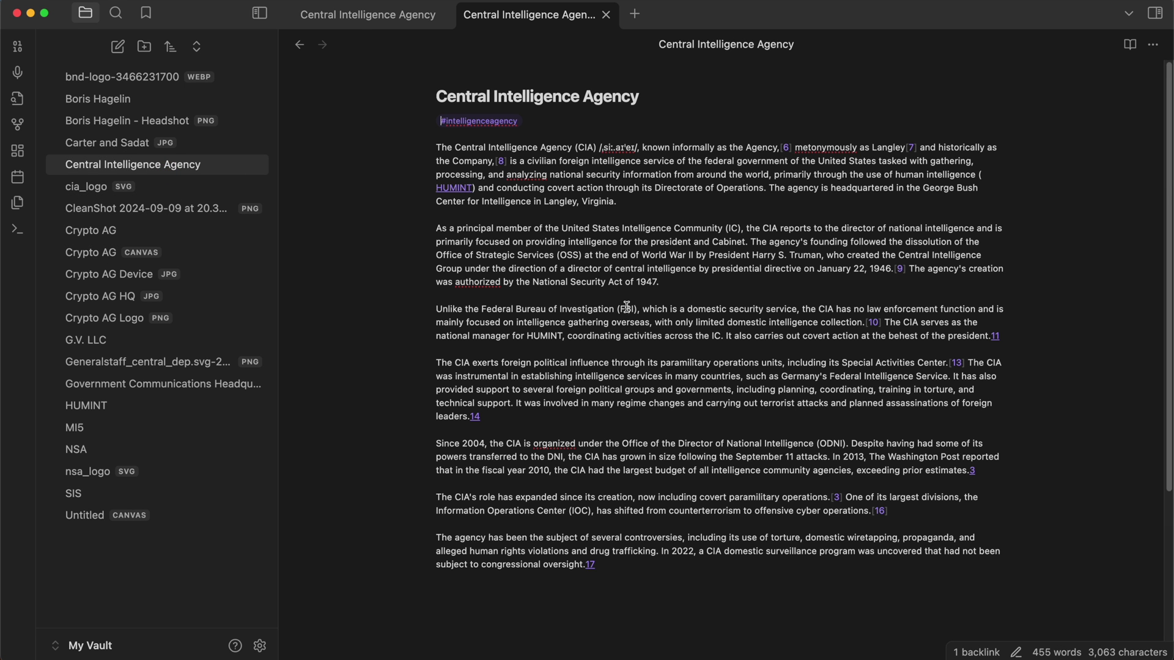
{"action": "left_click_drag", "start_coordinate": [482, 309], "coordinate": [608, 308]}
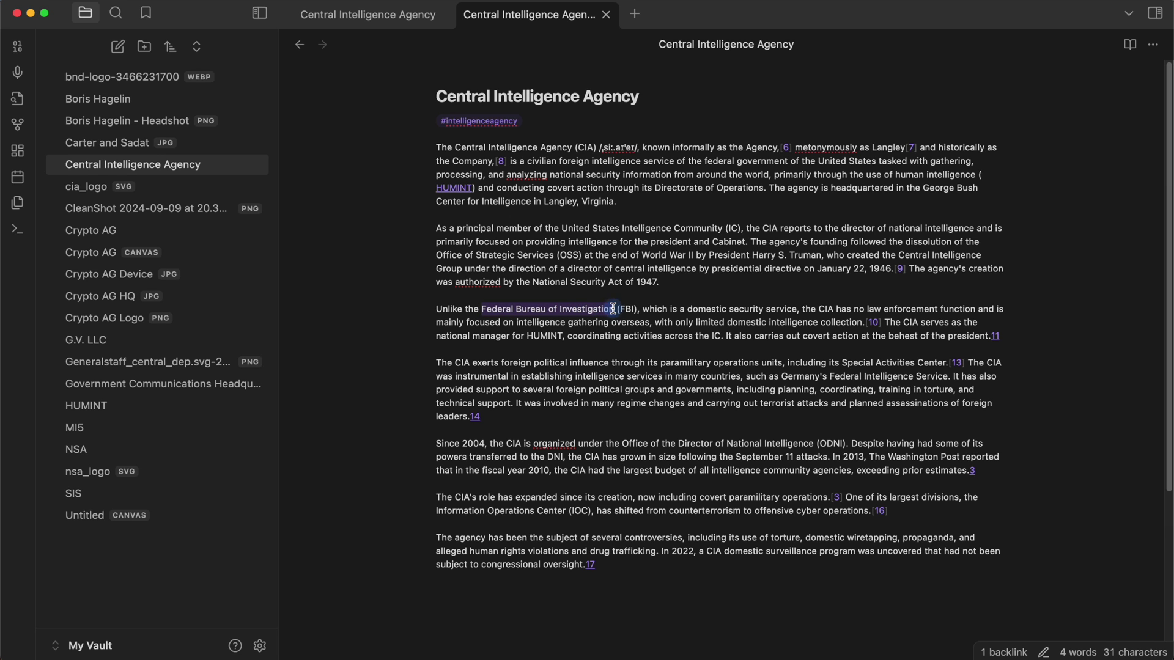
{"action": "type", "text": "[["}
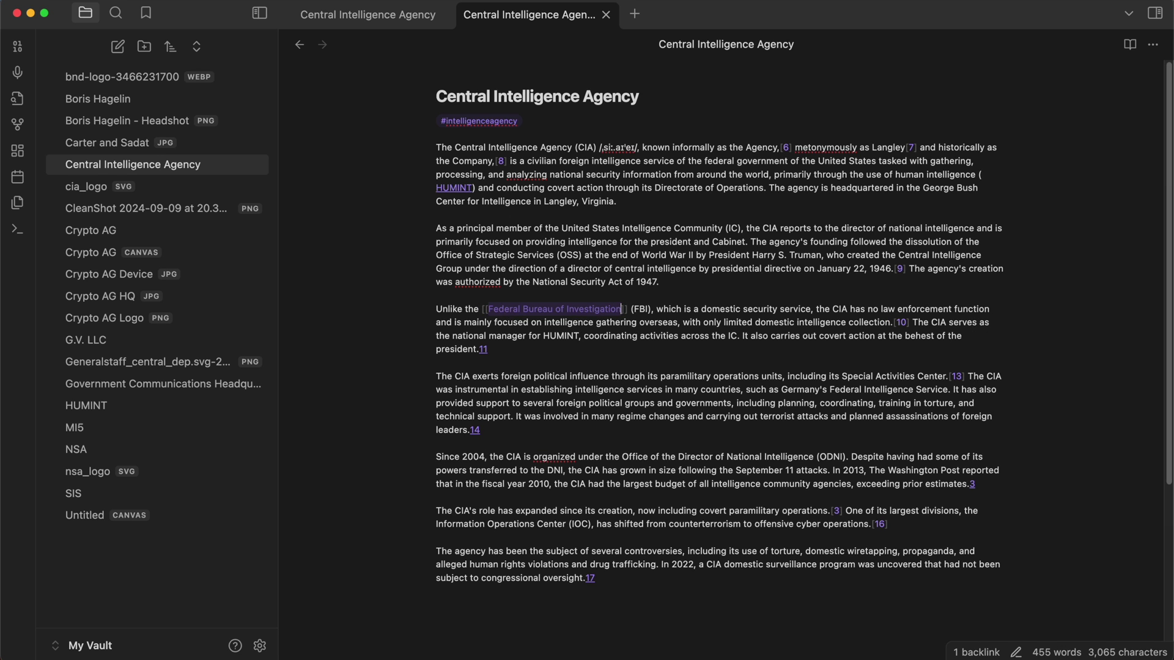
{"action": "left_click", "coordinate": [746, 476]}
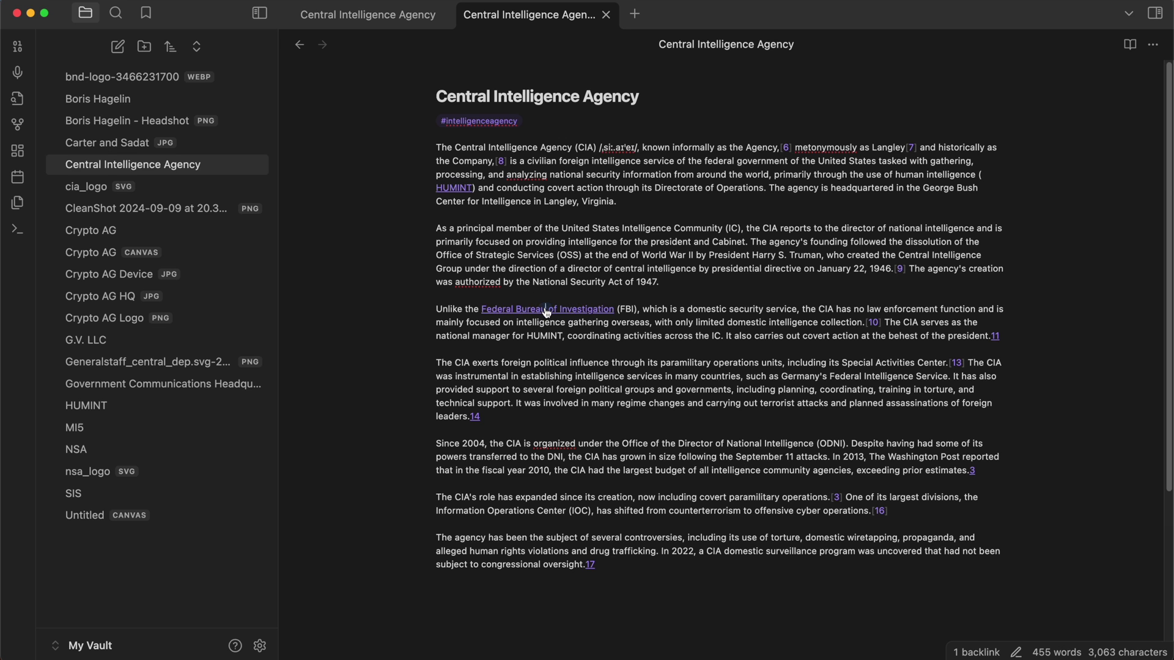
{"action": "left_click", "coordinate": [547, 310]}
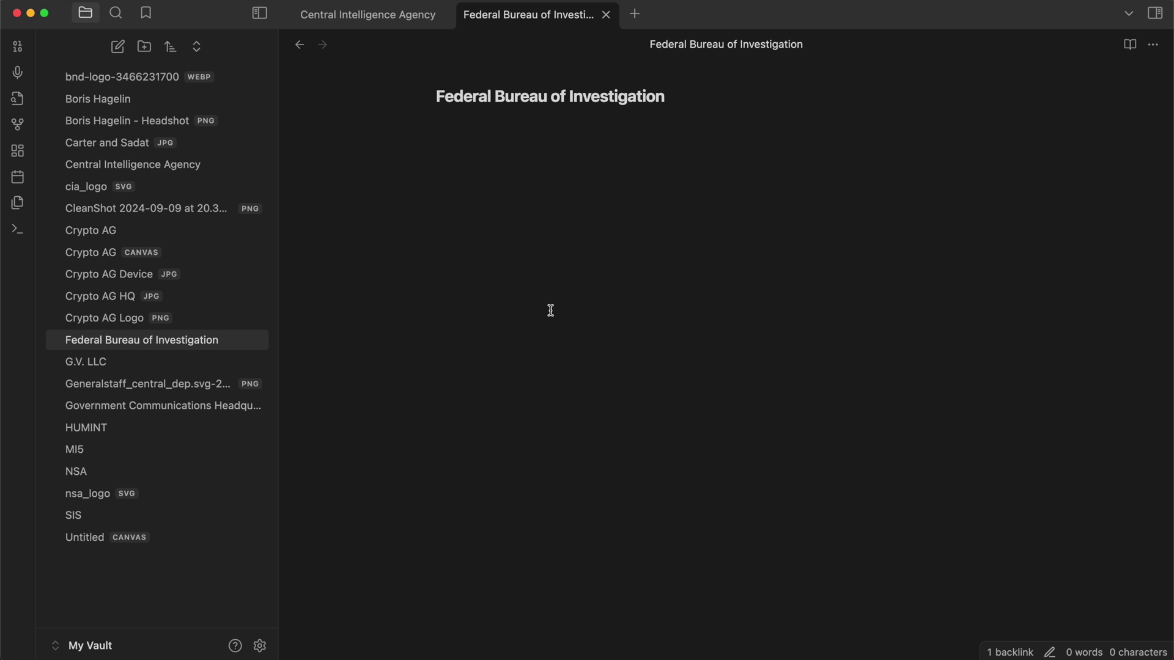
{"action": "type", "text": "wefoijwefoi wejoweaifj awe"}
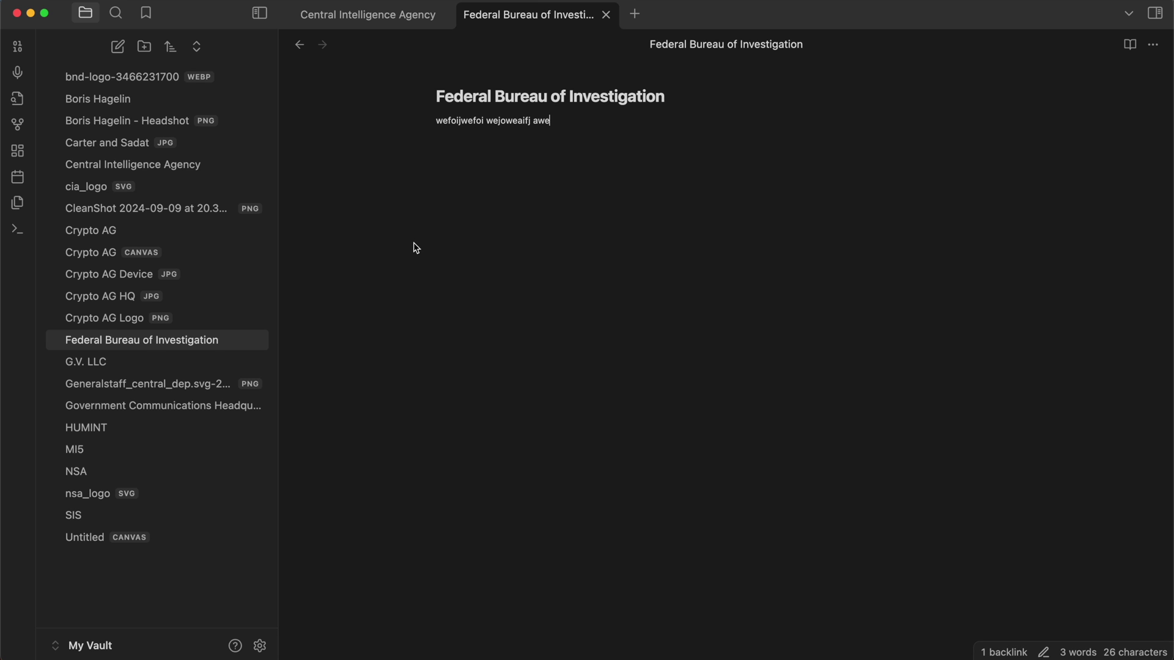
- Open the Crypto AG canvas at the area around the Washington Post text card
{"action": "left_click", "coordinate": [122, 253]}
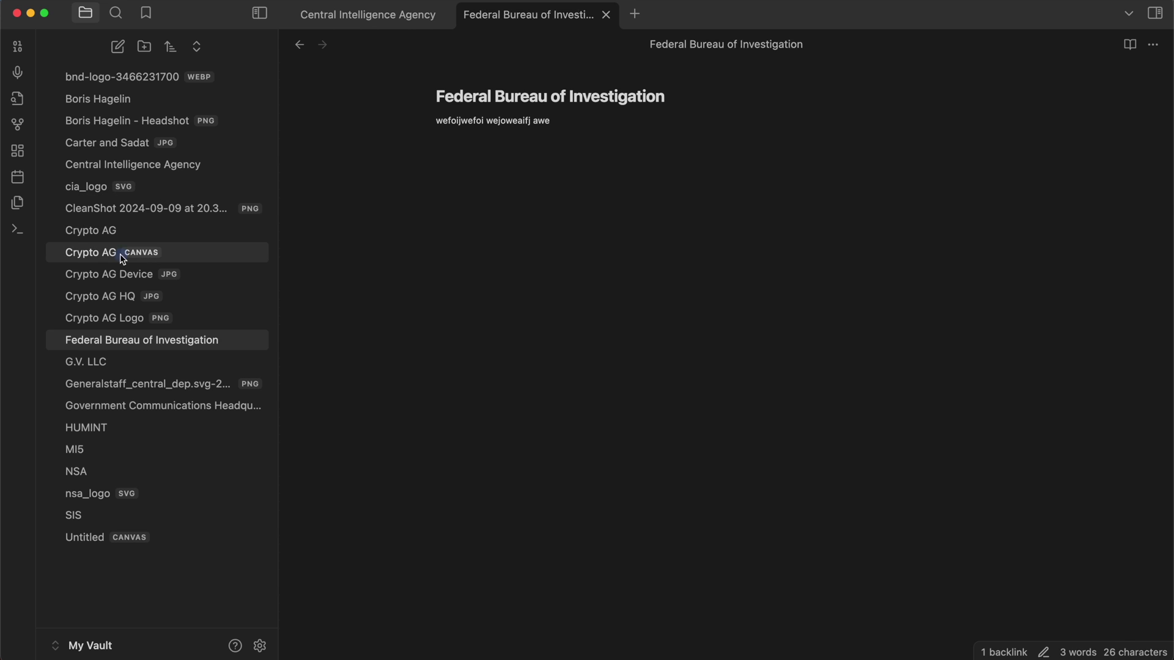
{"action": "right_click", "coordinate": [684, 469]}
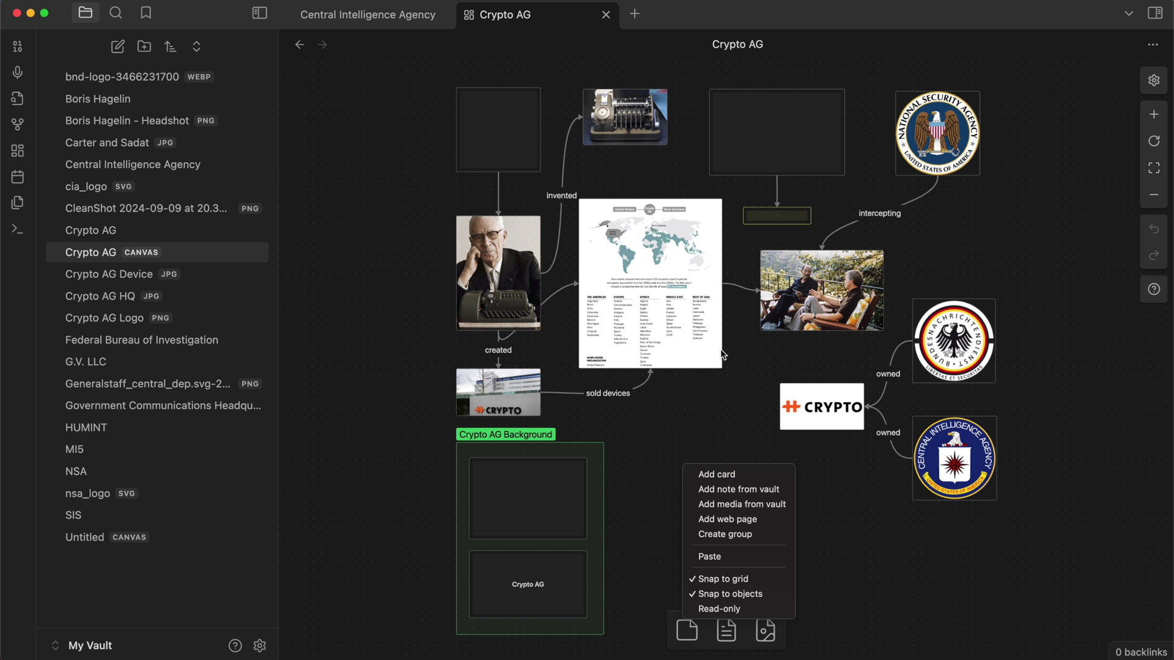
{"action": "left_click", "coordinate": [705, 407]}
{"action": "scroll", "coordinate": [704, 405], "scroll_direction": "up", "scroll_amount": 5}
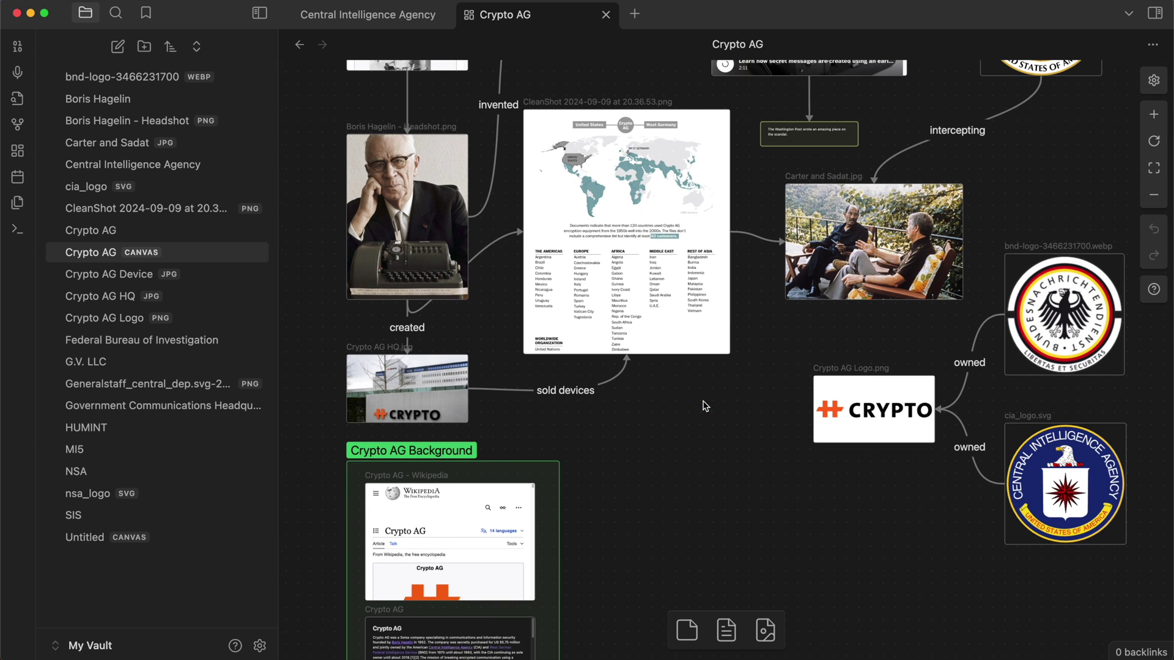
{"action": "left_click", "coordinate": [808, 145]}
{"action": "scroll", "coordinate": [808, 145], "scroll_direction": "up", "scroll_amount": 3}
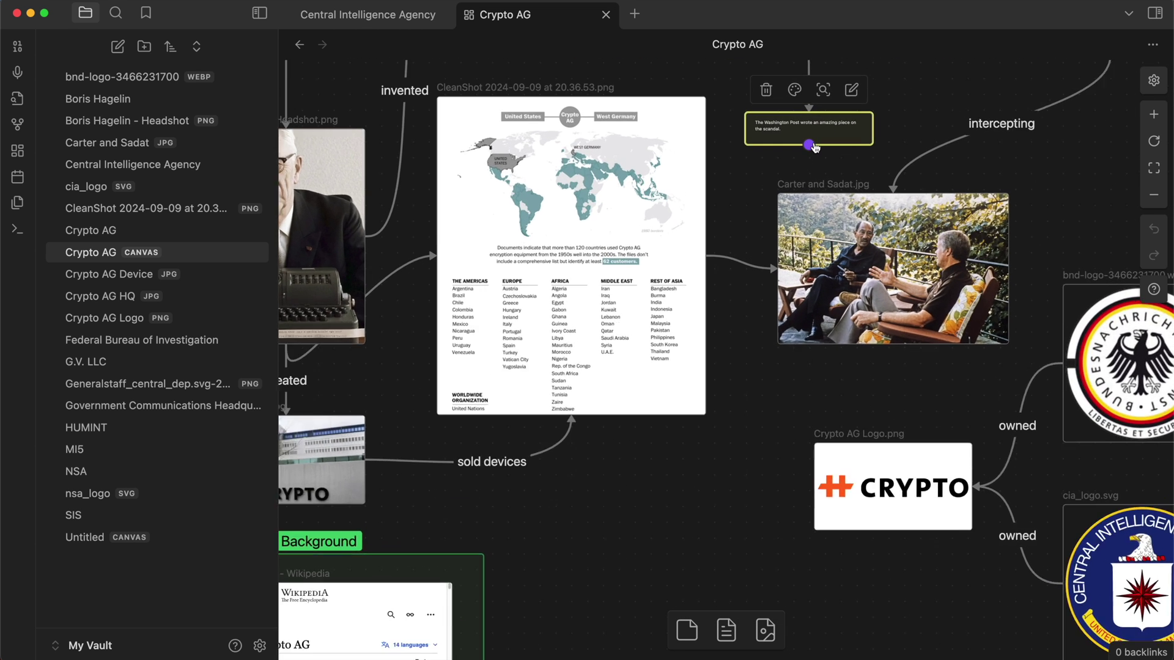
{"action": "scroll", "coordinate": [815, 146], "scroll_direction": "up", "scroll_amount": 5}
- Add a text card reading "sewfijwefoi" near the intercepting label, and delete that card
{"action": "right_click", "coordinate": [932, 199]}
{"action": "left_click", "coordinate": [951, 205]}
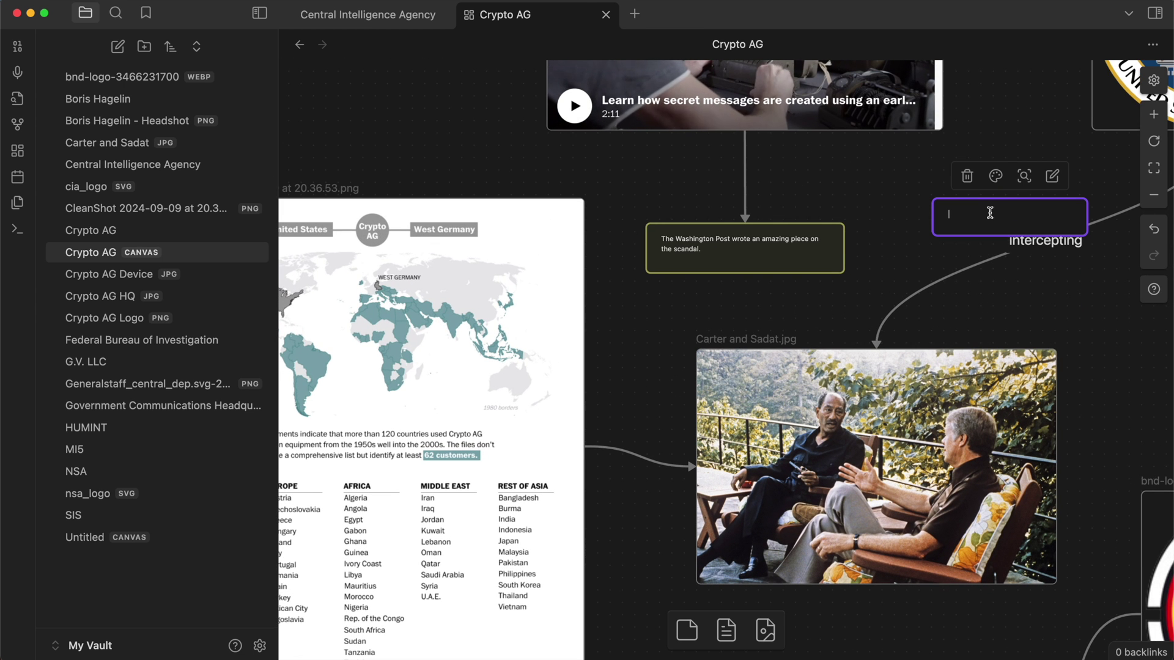
{"action": "type", "text": "sewfijwefoi"}
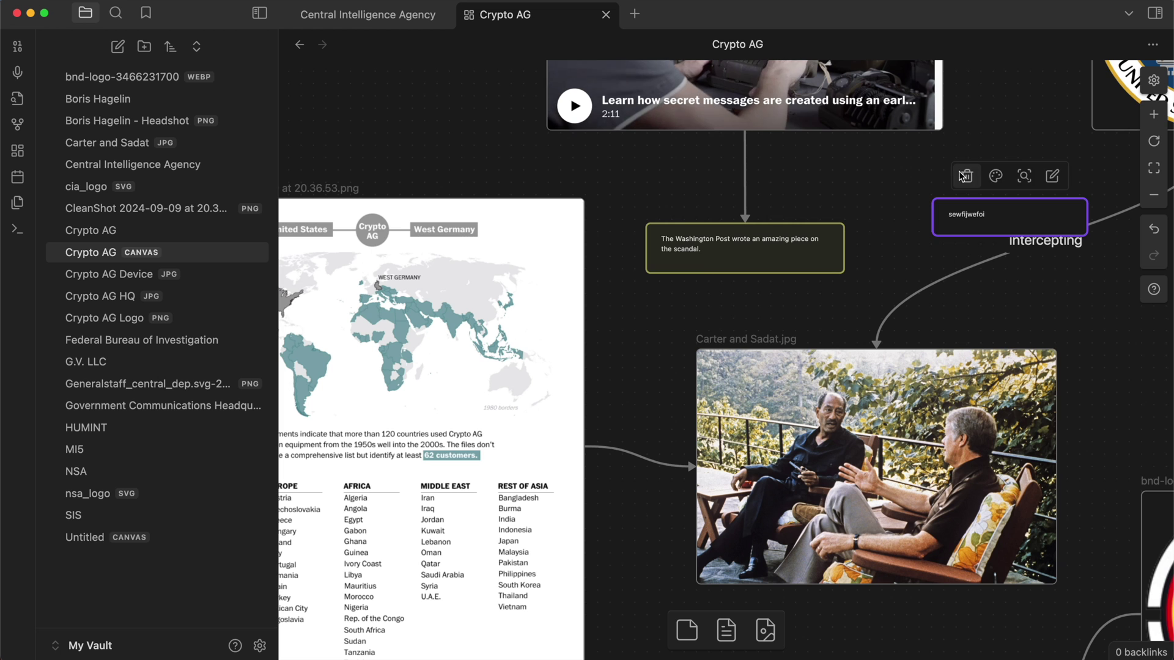
{"action": "left_click", "coordinate": [963, 175]}
- Add the Federal Bureau of Investigation note from the vault to the canvas and move it below the Washington Post text card
{"action": "right_click", "coordinate": [916, 191]}
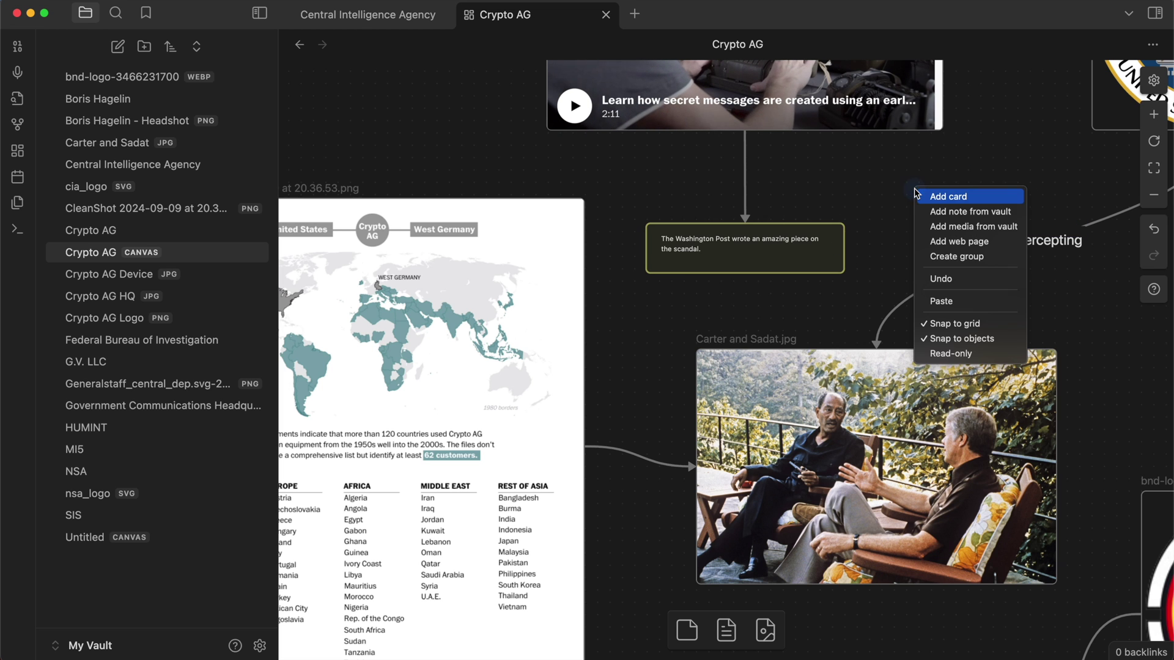
{"action": "left_click", "coordinate": [971, 211]}
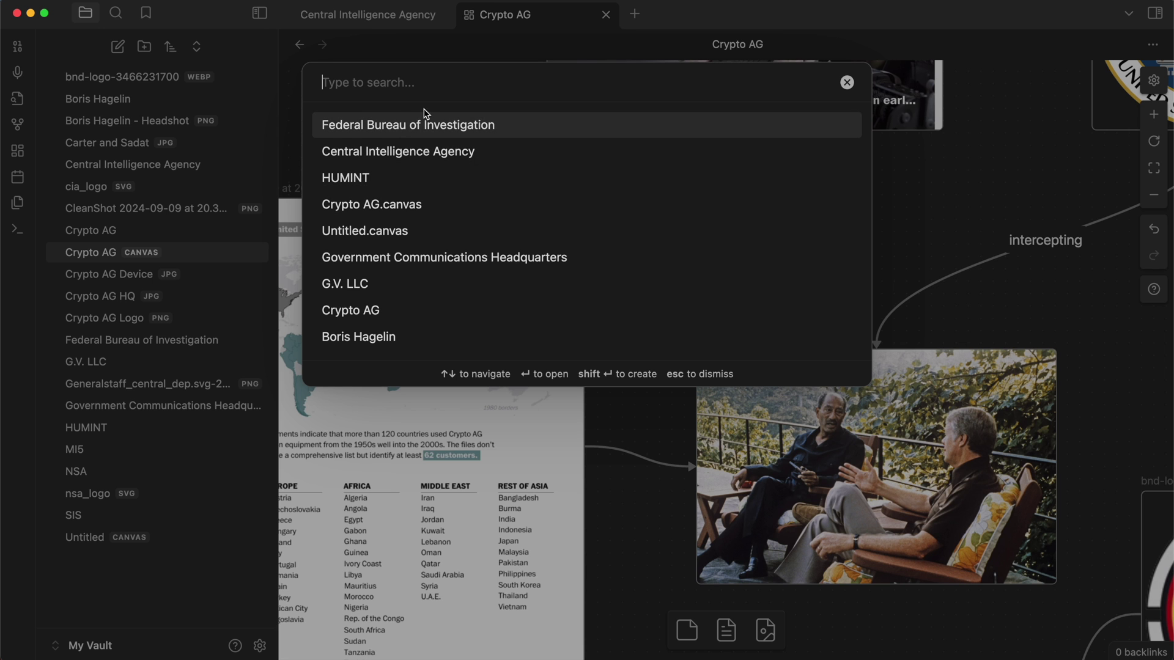
{"action": "left_click", "coordinate": [410, 128]}
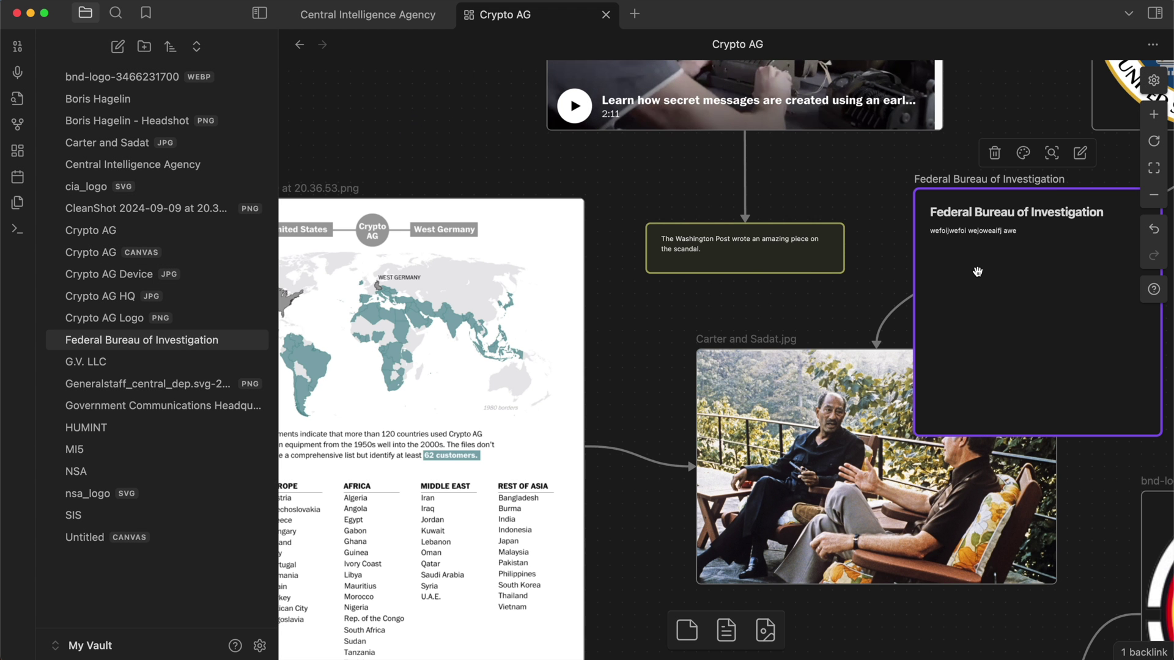
{"action": "left_click_drag", "start_coordinate": [976, 271], "coordinate": [721, 392]}
- Read through the Boris Hagelin Wikipedia page inside its embedded web card on the canvas
{"action": "scroll", "coordinate": [723, 393], "scroll_direction": "up", "scroll_amount": 3}
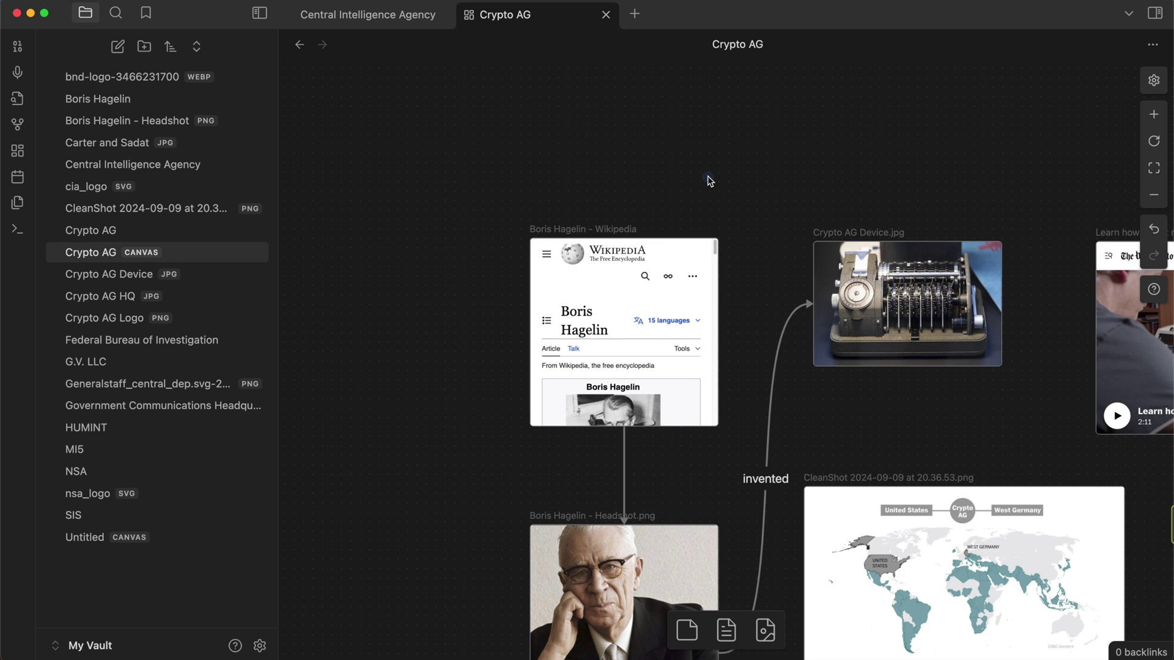
{"action": "left_click", "coordinate": [650, 317]}
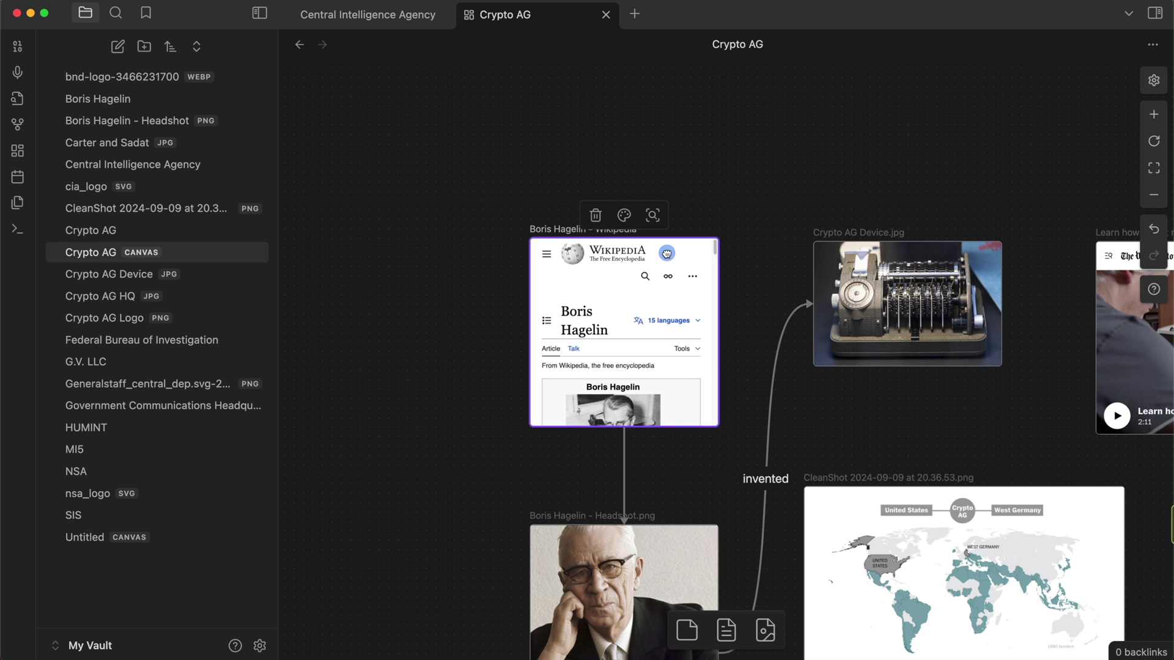
{"action": "scroll", "coordinate": [651, 317], "scroll_direction": "down", "scroll_amount": 10}
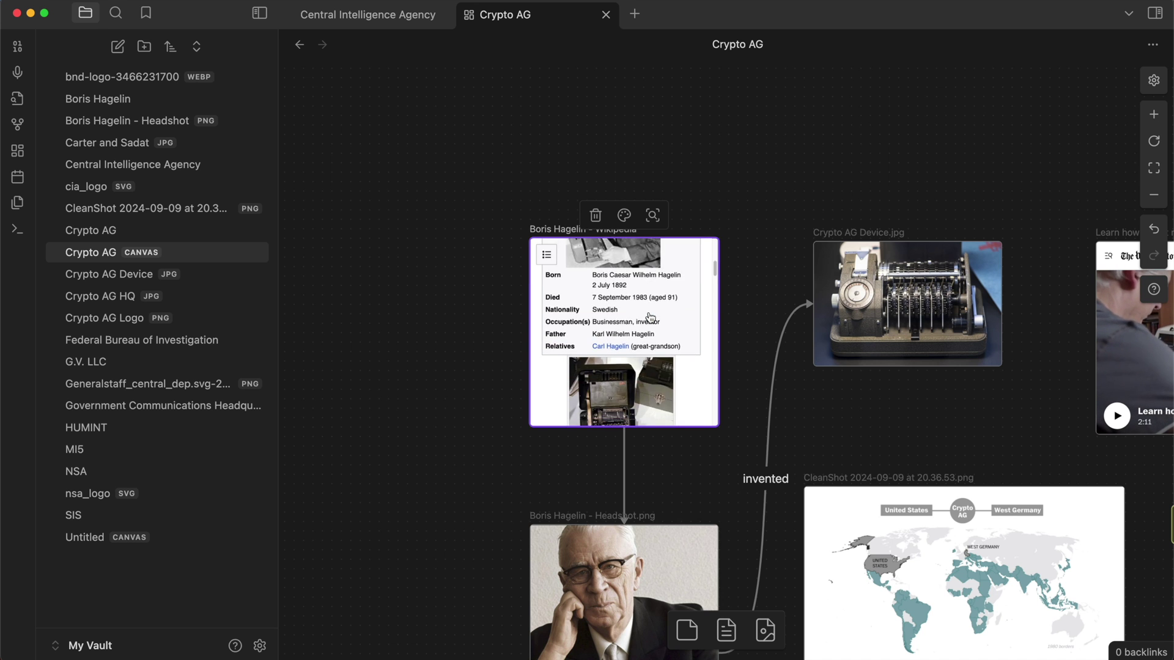
{"action": "scroll", "coordinate": [651, 316], "scroll_direction": "down", "scroll_amount": 5}
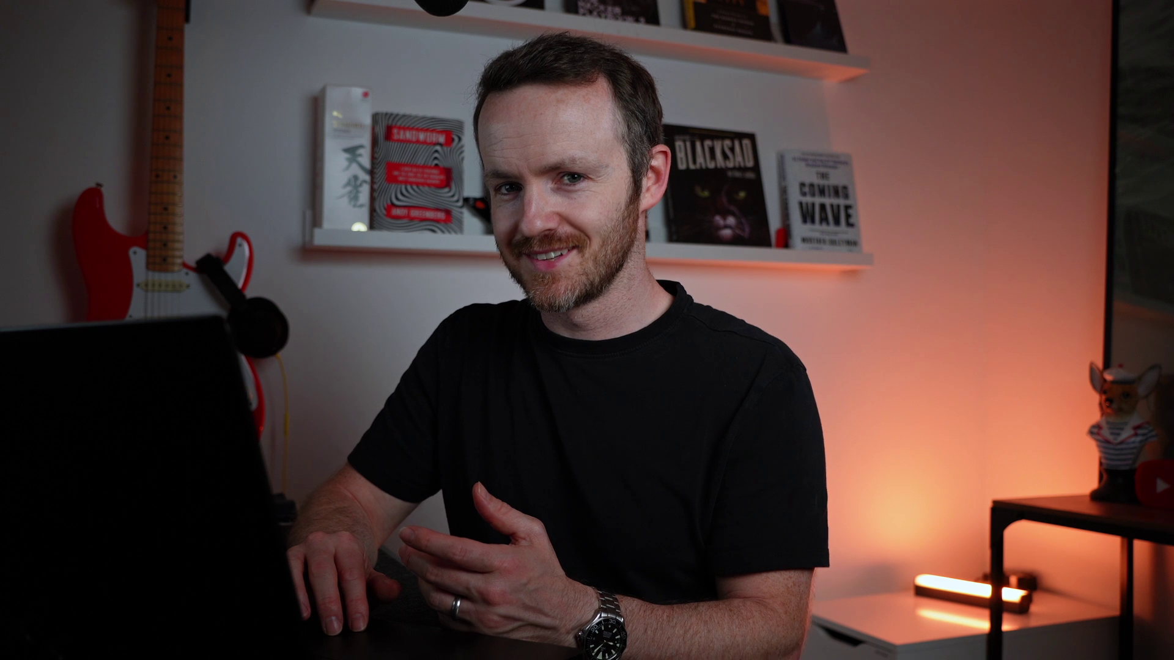
- Browse the Boris Hagelin Wikipedia page in its web card and enlarge that card on the canvas
{"action": "scroll", "coordinate": [650, 317], "scroll_direction": "down", "scroll_amount": 3}
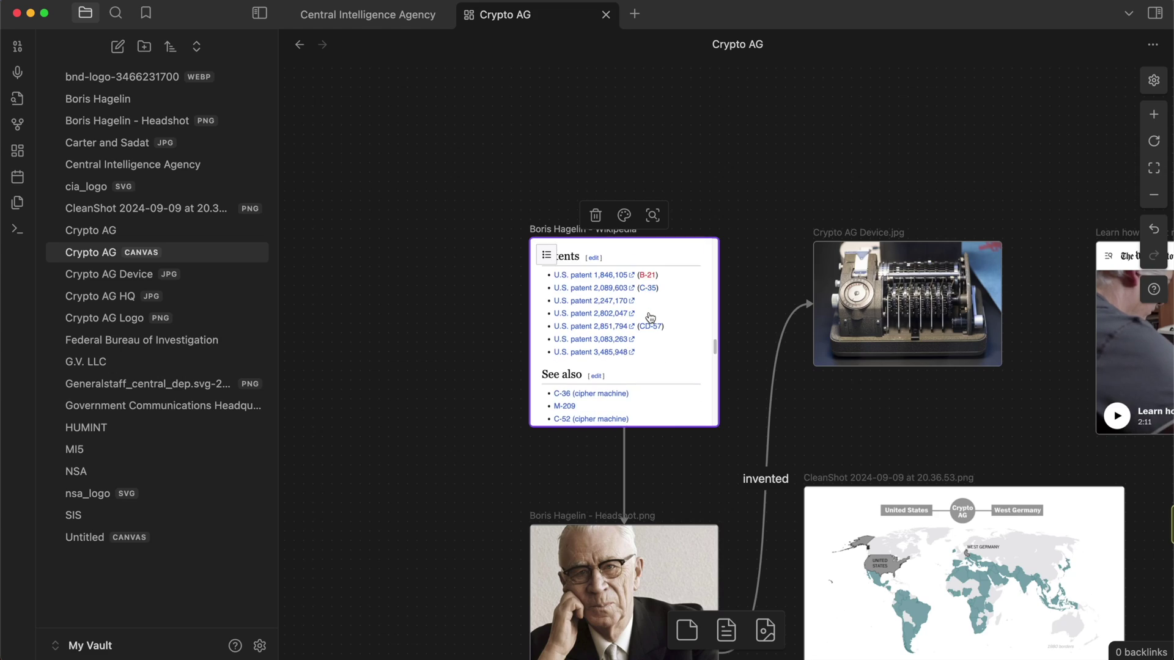
{"action": "scroll", "coordinate": [651, 317], "scroll_direction": "up", "scroll_amount": 15}
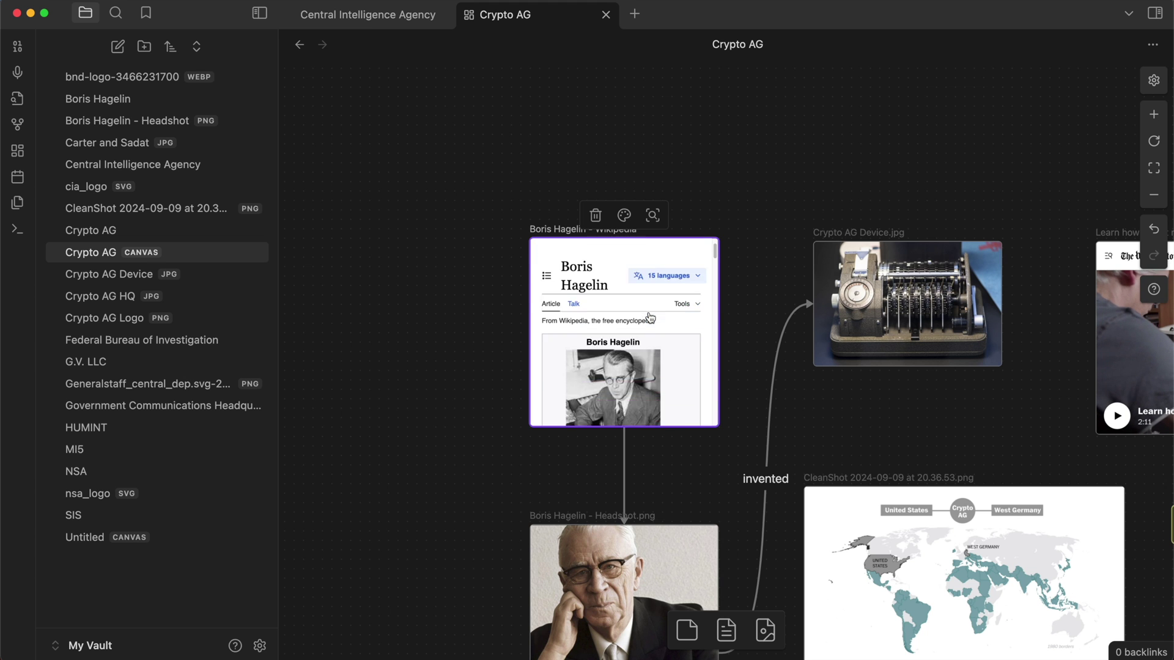
{"action": "scroll", "coordinate": [651, 317], "scroll_direction": "down", "scroll_amount": 2}
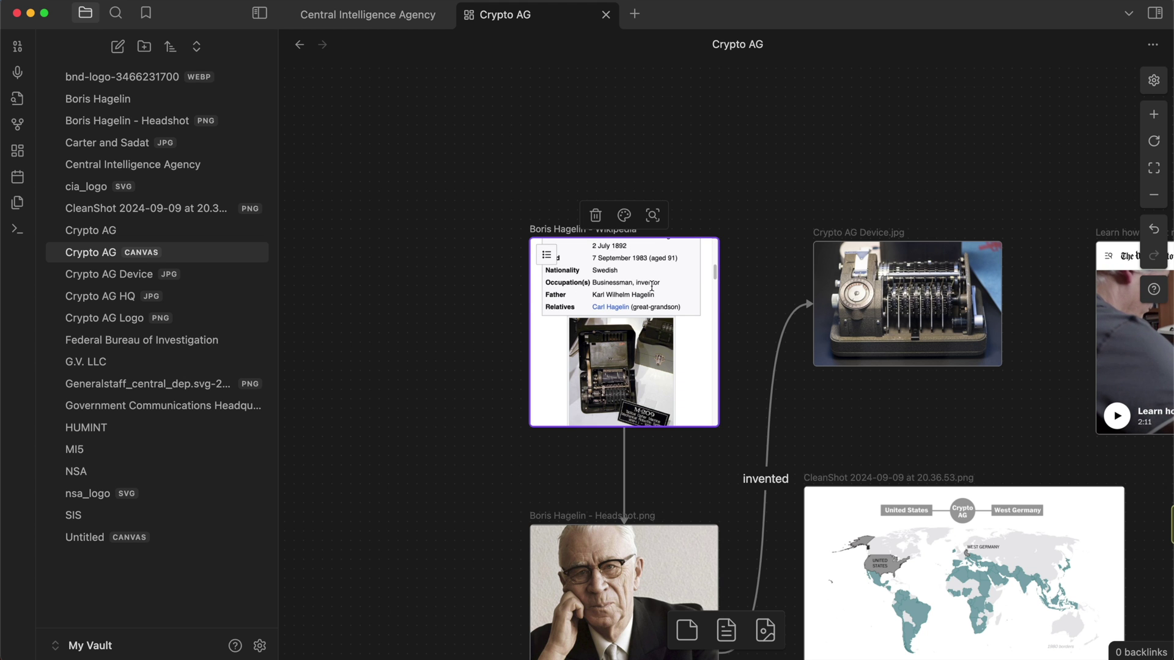
{"action": "left_click_drag", "start_coordinate": [530, 239], "coordinate": [285, 151]}
- Move the Crypto AG Background group slightly down, away from the Crypto AG HQ image
{"action": "scroll", "coordinate": [285, 150], "scroll_direction": "left", "scroll_amount": 3}
{"action": "scroll", "coordinate": [602, 264], "scroll_direction": "down", "scroll_amount": 5}
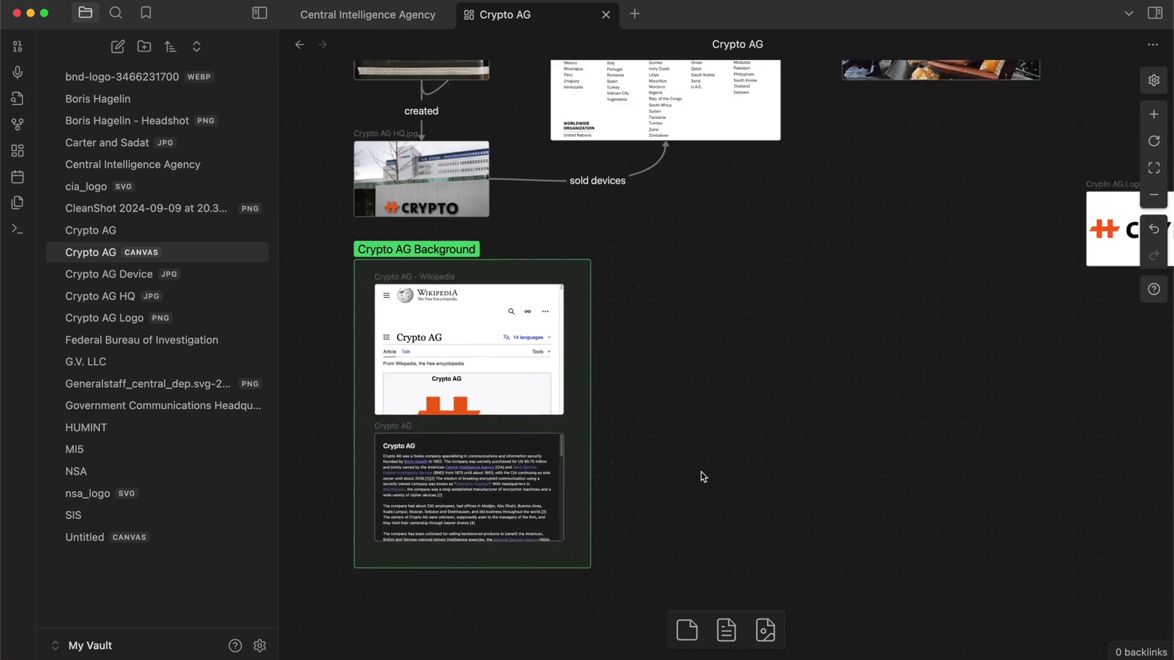
{"action": "scroll", "coordinate": [703, 477], "scroll_direction": "left", "scroll_amount": 3}
{"action": "scroll", "coordinate": [703, 477], "scroll_direction": "down", "scroll_amount": 2}
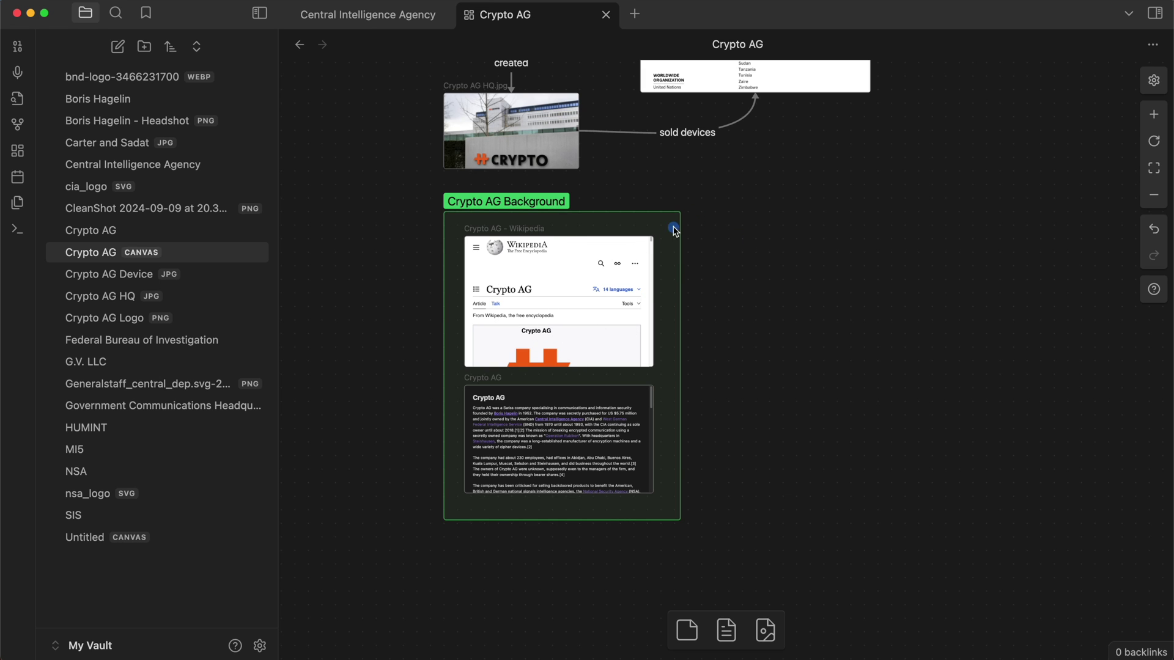
{"action": "left_click", "coordinate": [625, 212]}
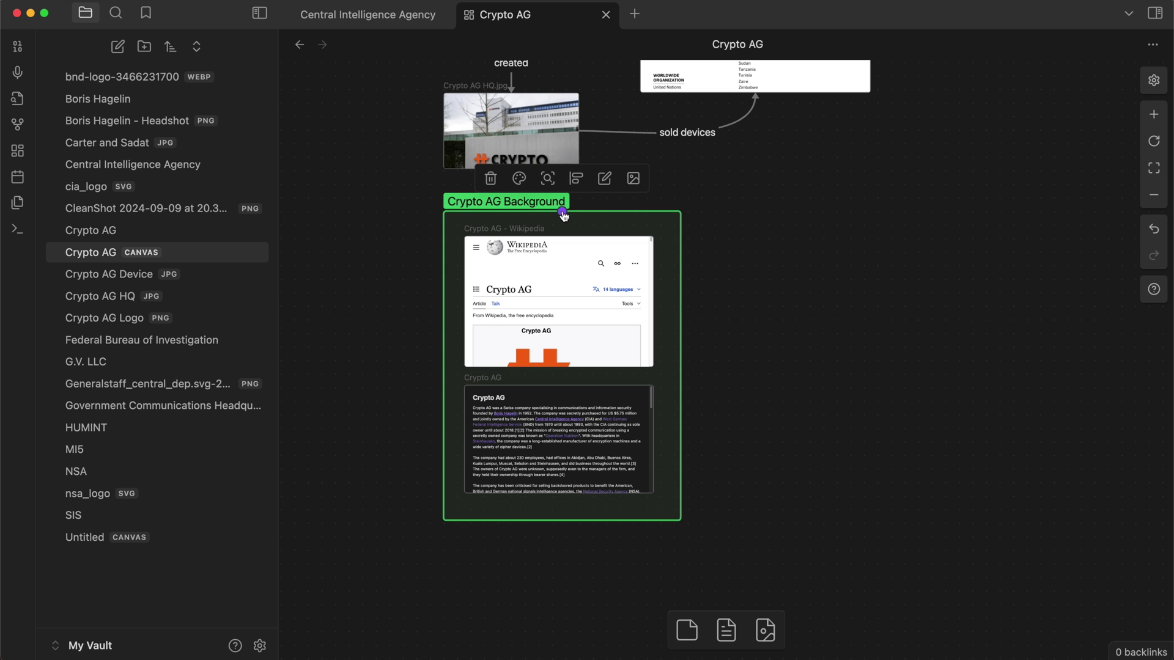
{"action": "mouse_move", "coordinate": [541, 203]}
{"action": "left_mouse_down"}
{"action": "mouse_move", "coordinate": [746, 189]}
{"action": "mouse_move", "coordinate": [655, 214]}
{"action": "mouse_move", "coordinate": [542, 214]}
{"action": "left_mouse_up"}
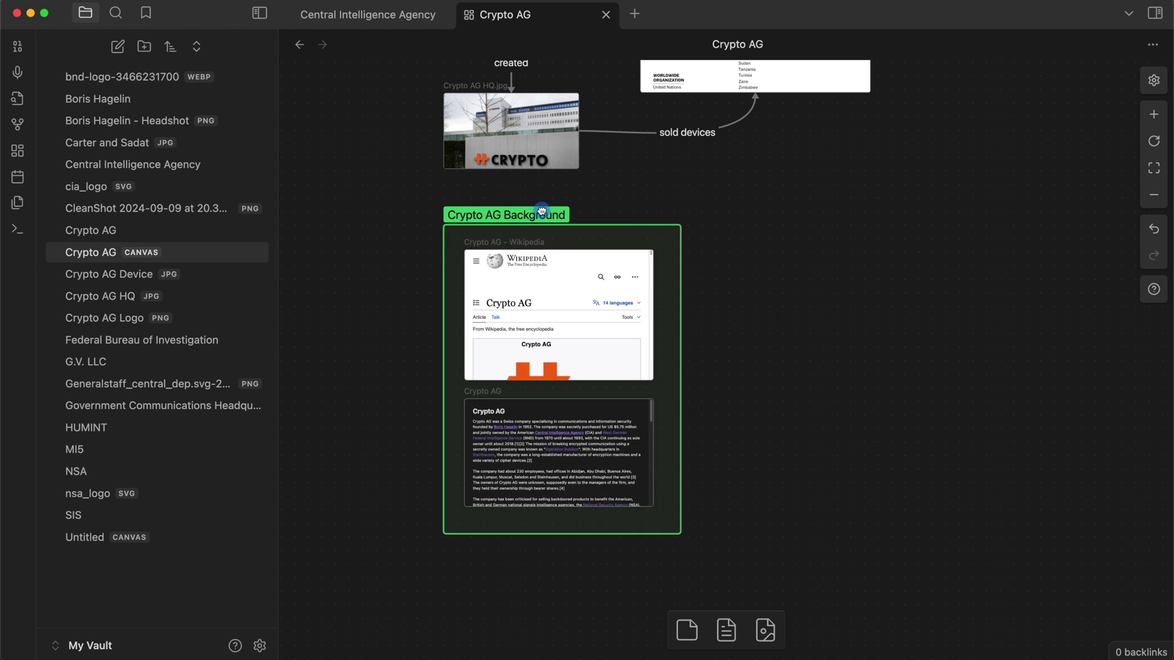
- Group the Crypto AG, BND and CIA logos with their "owned" connections and name the group Ownership
{"action": "scroll", "coordinate": [543, 214], "scroll_direction": "right", "scroll_amount": 5}
{"action": "scroll", "coordinate": [544, 214], "scroll_direction": "right", "scroll_amount": 5}
{"action": "left_click_drag", "start_coordinate": [976, 91], "coordinate": [588, 448]}
{"action": "right_click", "coordinate": [651, 334]}
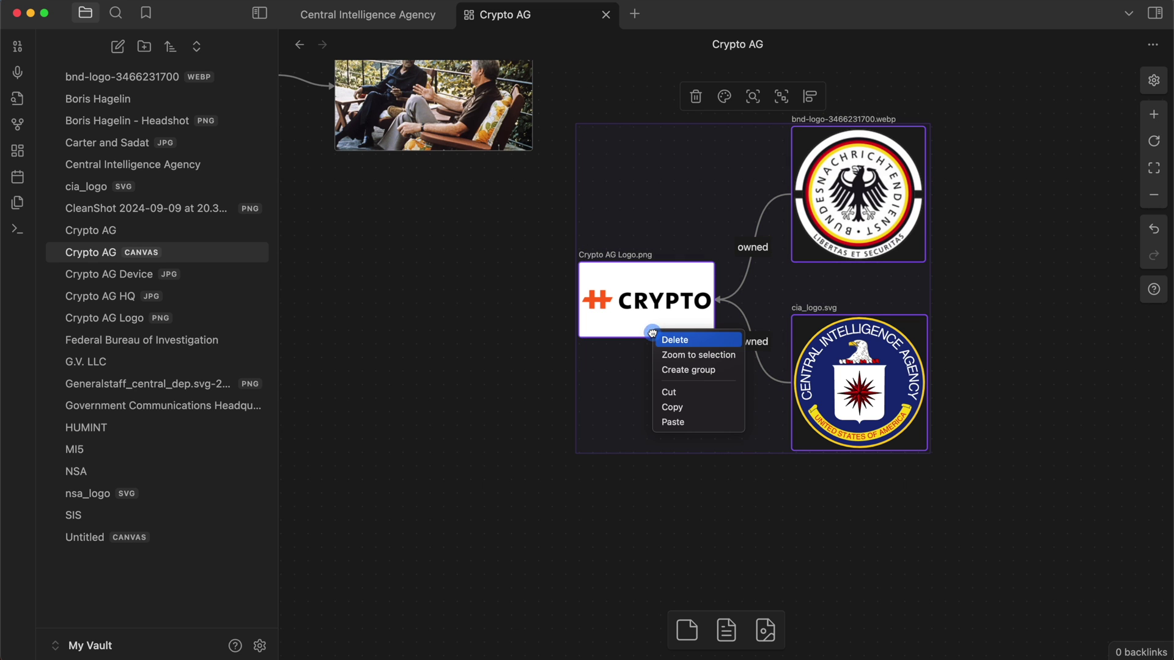
{"action": "left_click", "coordinate": [689, 370]}
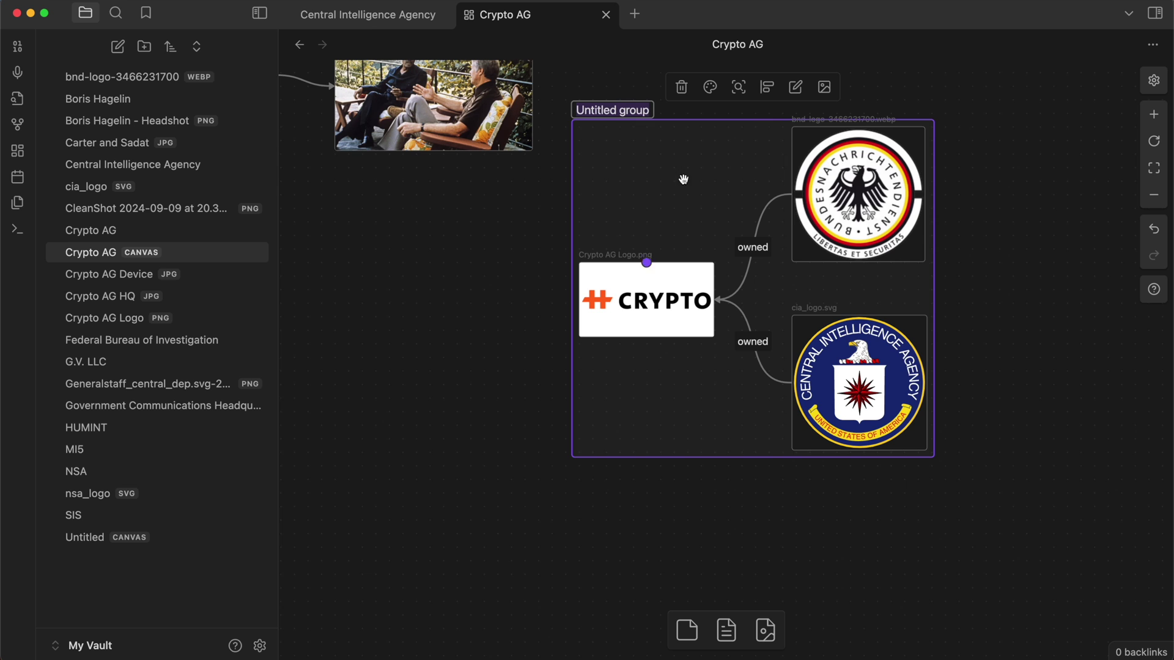
{"action": "double_click", "coordinate": [635, 110]}
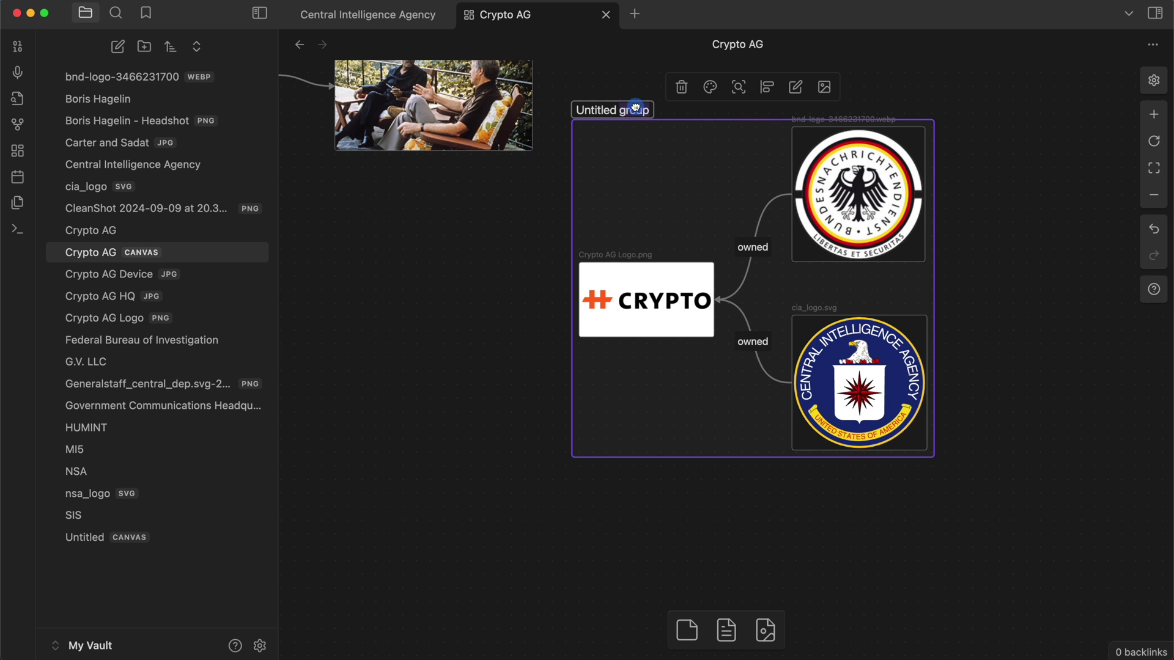
{"action": "type", "text": "Ownership"}
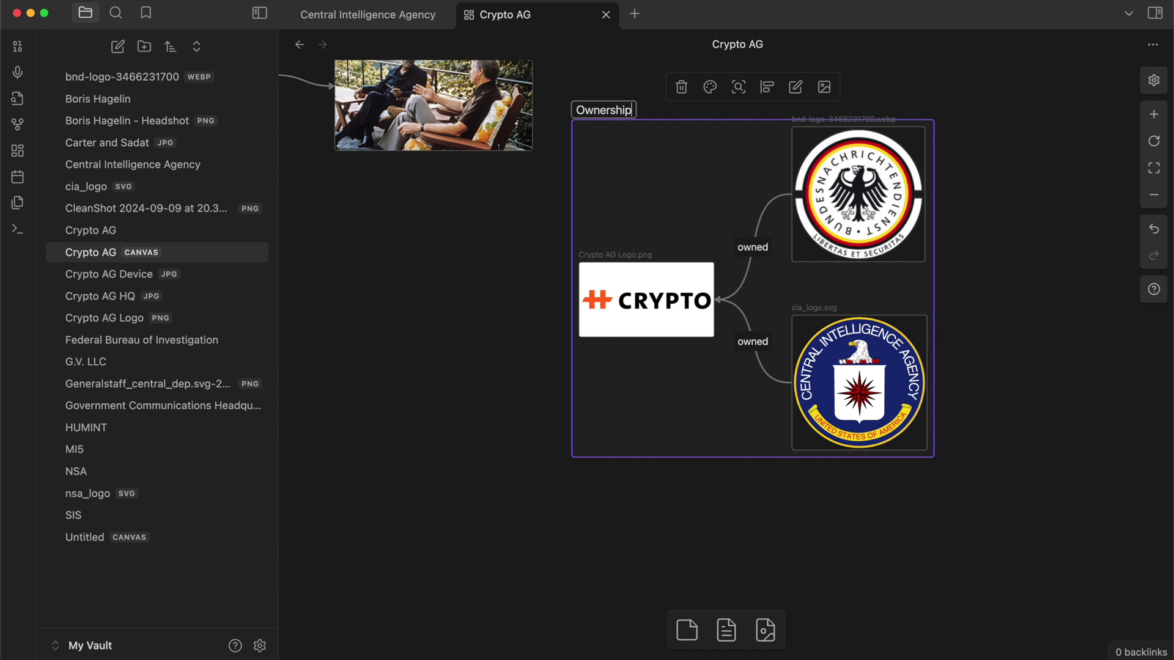
- Colour the Ownership group orange and move it to just below the Carter and Sadat photo
{"action": "left_click", "coordinate": [712, 95]}
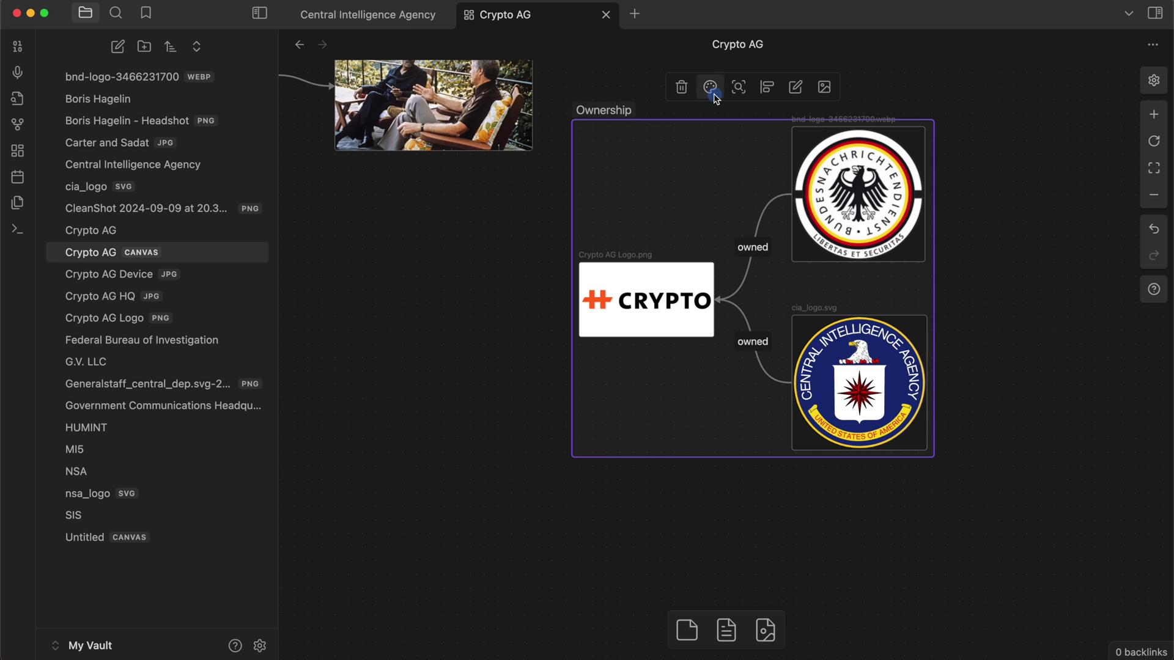
{"action": "left_click", "coordinate": [713, 87]}
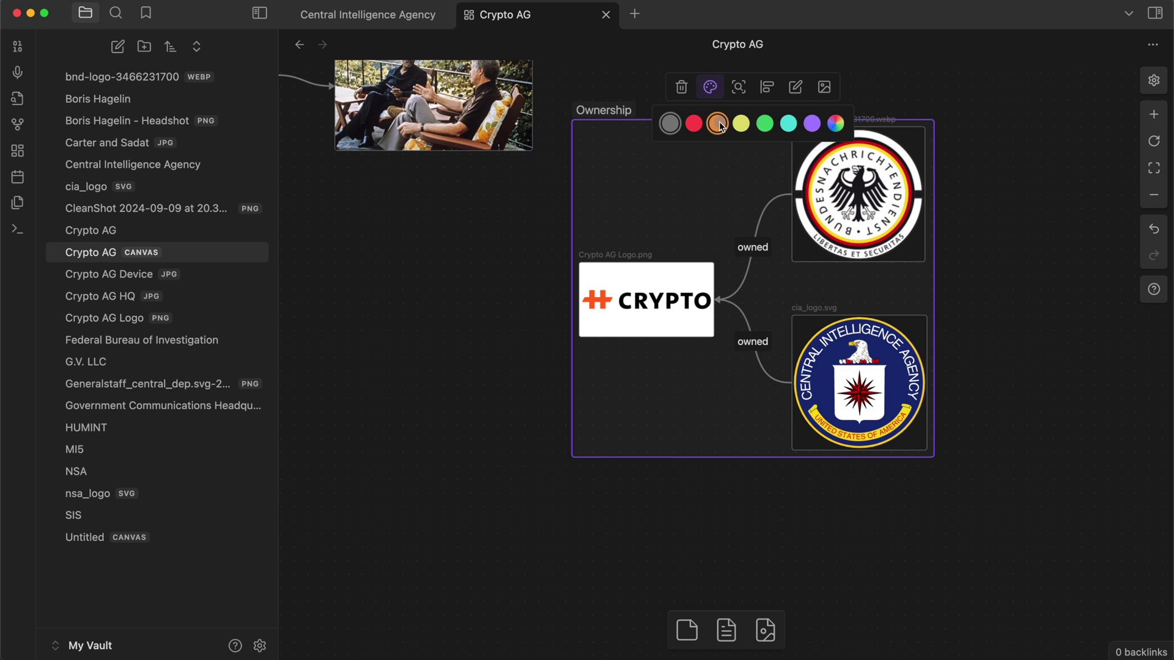
{"action": "left_click", "coordinate": [720, 123]}
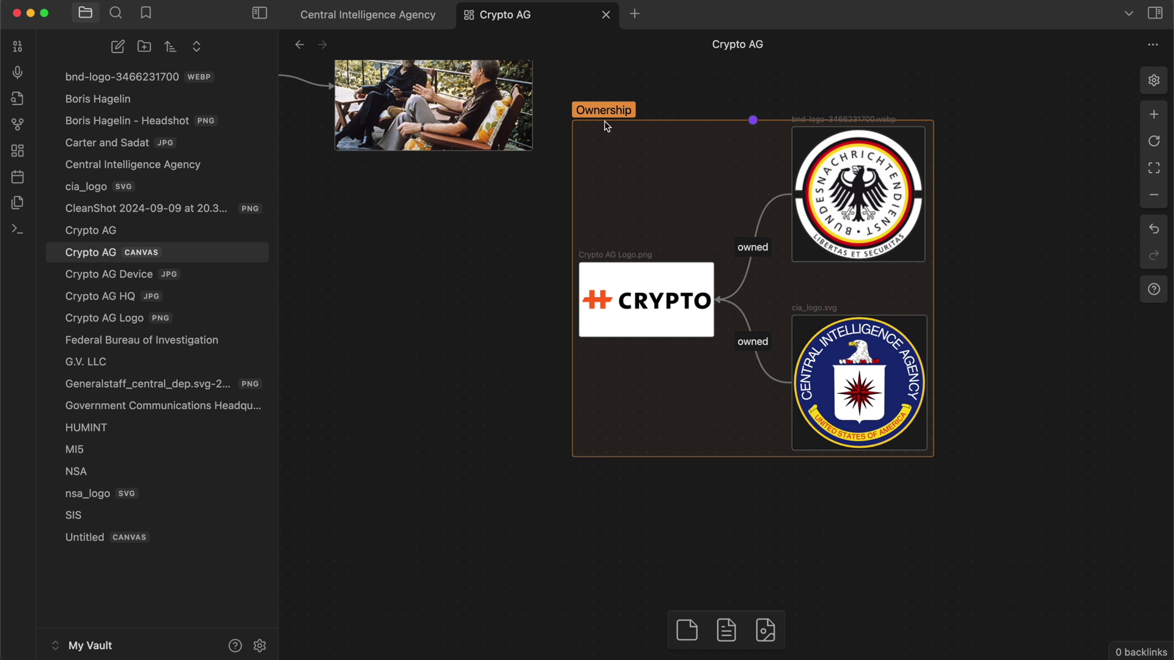
{"action": "left_click_drag", "start_coordinate": [613, 112], "coordinate": [379, 201]}
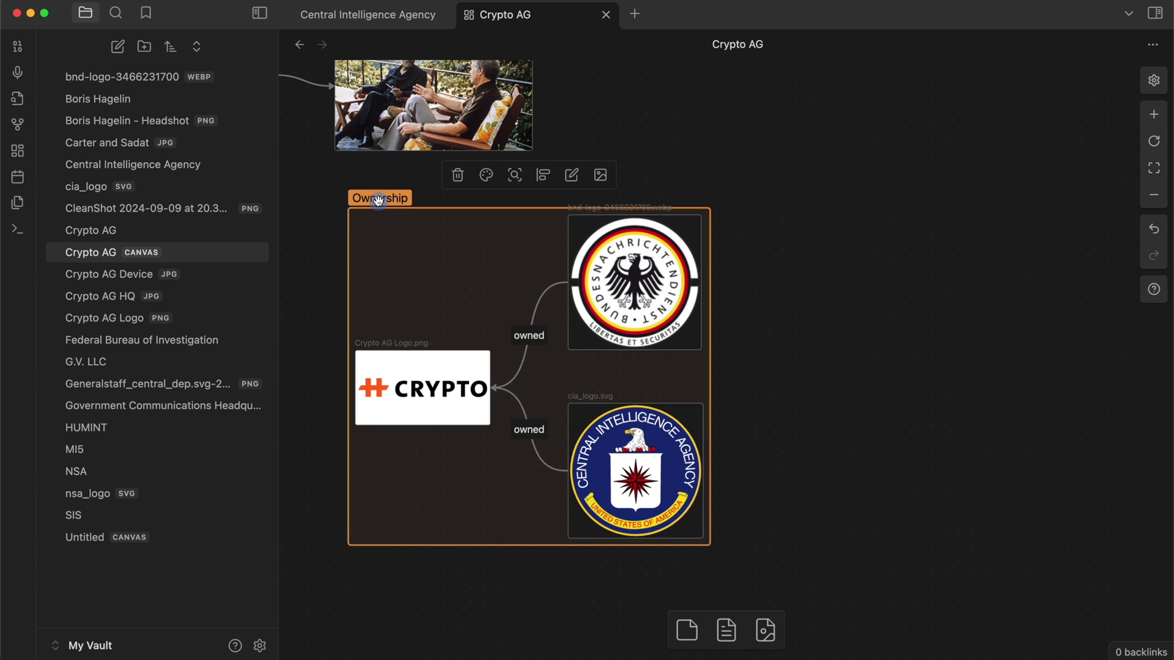
- Rename the CleanShot world map image file in the vault as "Meaningful name"
{"action": "scroll", "coordinate": [379, 201], "scroll_direction": "down", "scroll_amount": 5}
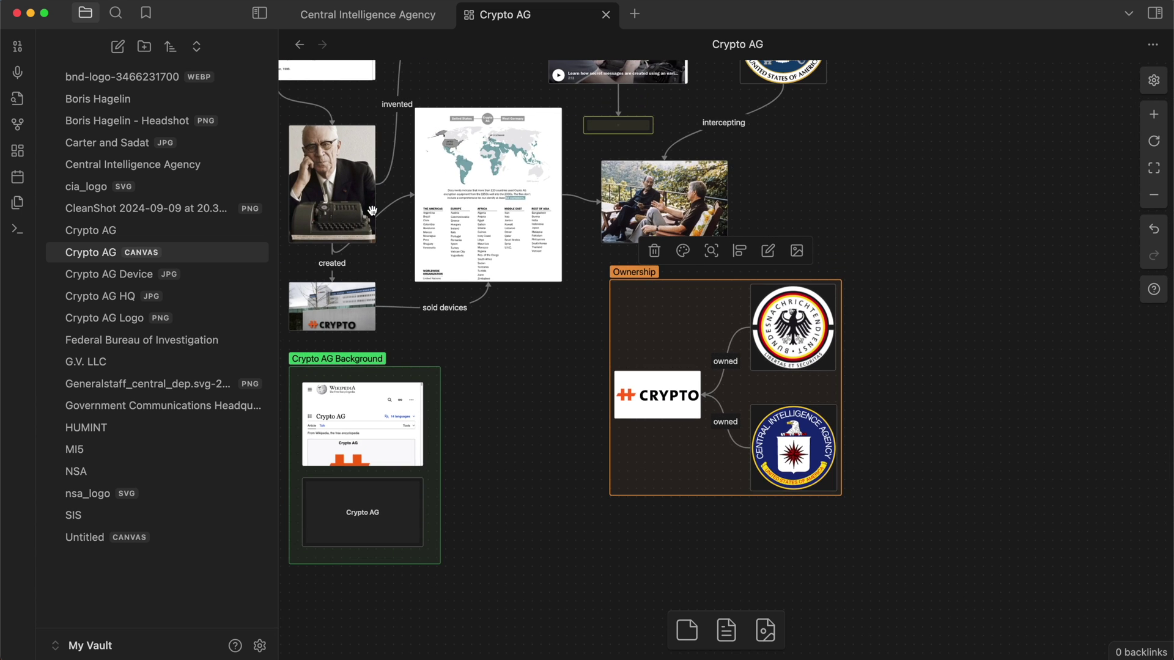
{"action": "scroll", "coordinate": [372, 210], "scroll_direction": "up", "scroll_amount": 5}
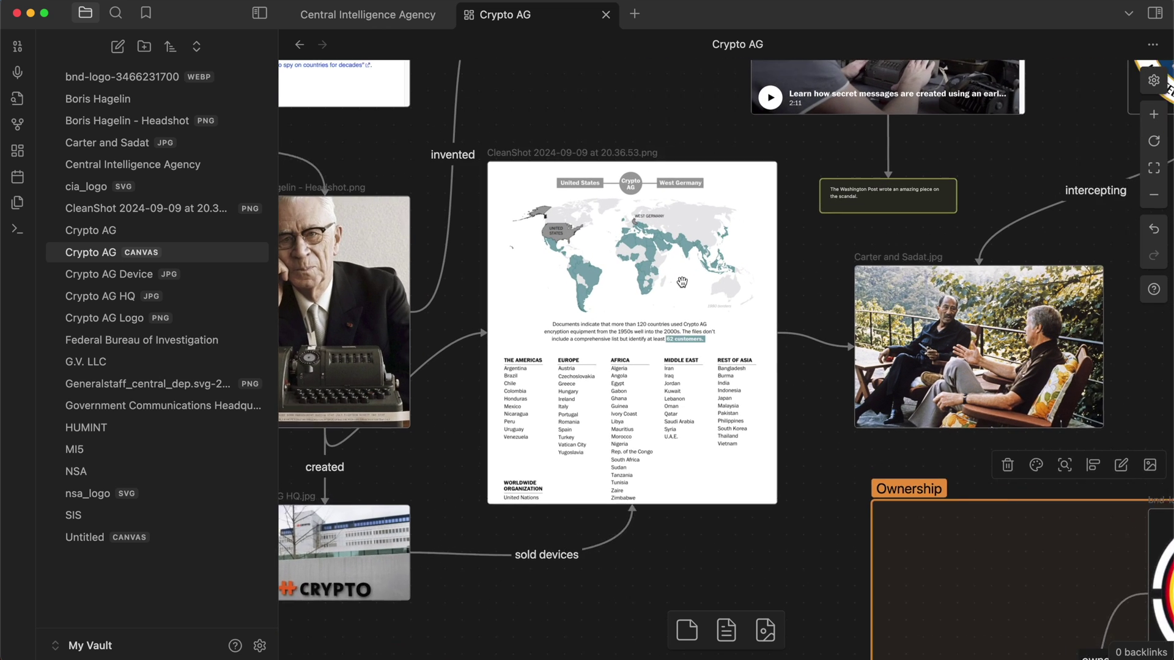
{"action": "left_click", "coordinate": [586, 233]}
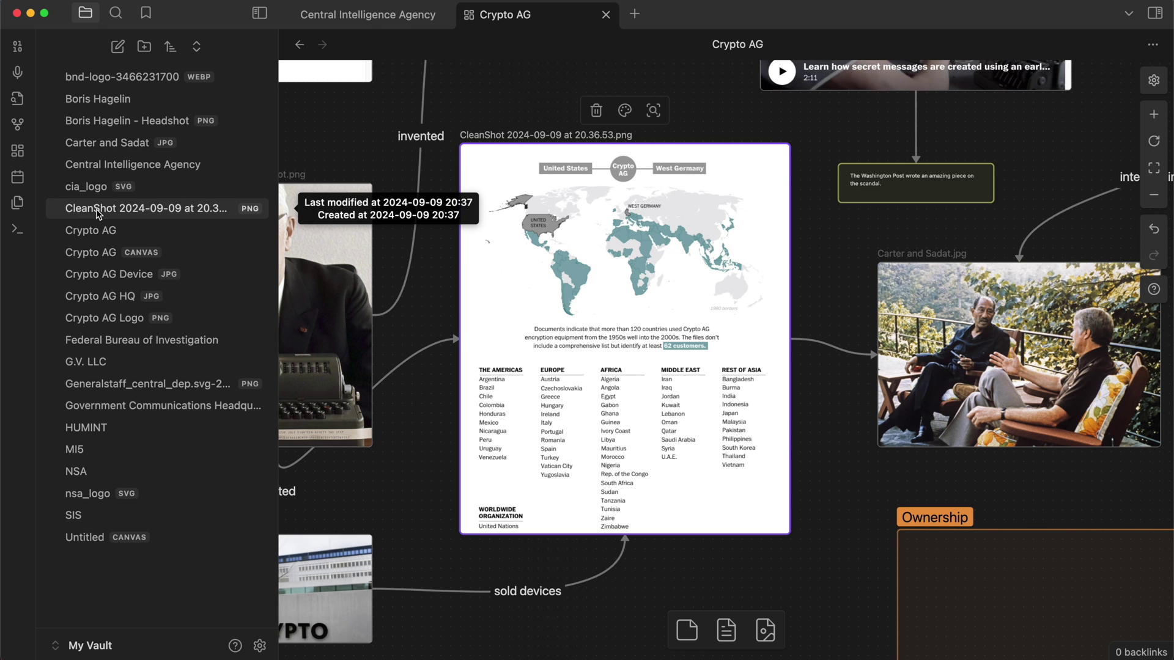
{"action": "right_click", "coordinate": [137, 212]}
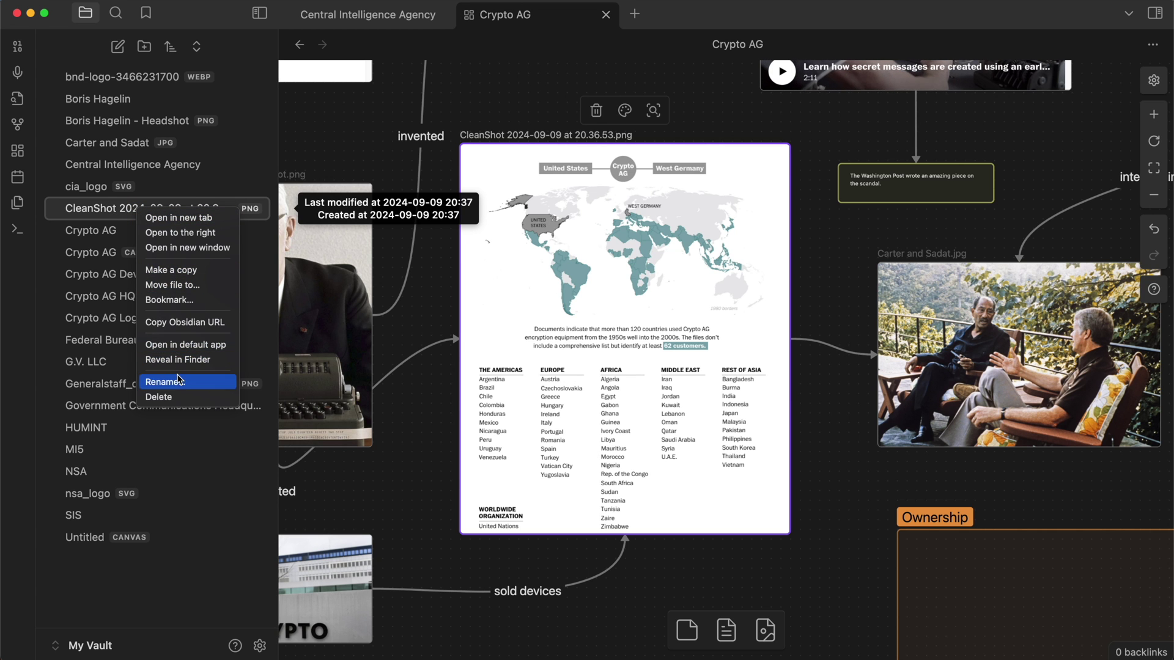
{"action": "key", "text": "Escape"}
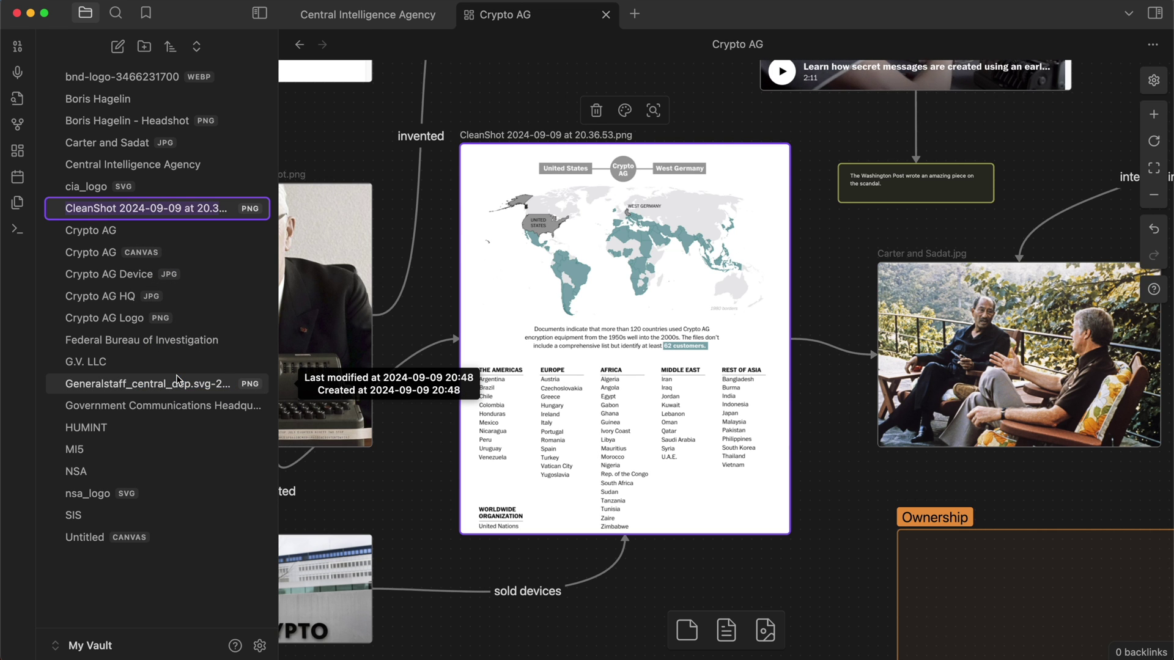
{"action": "type", "text": "Meaningful name"}
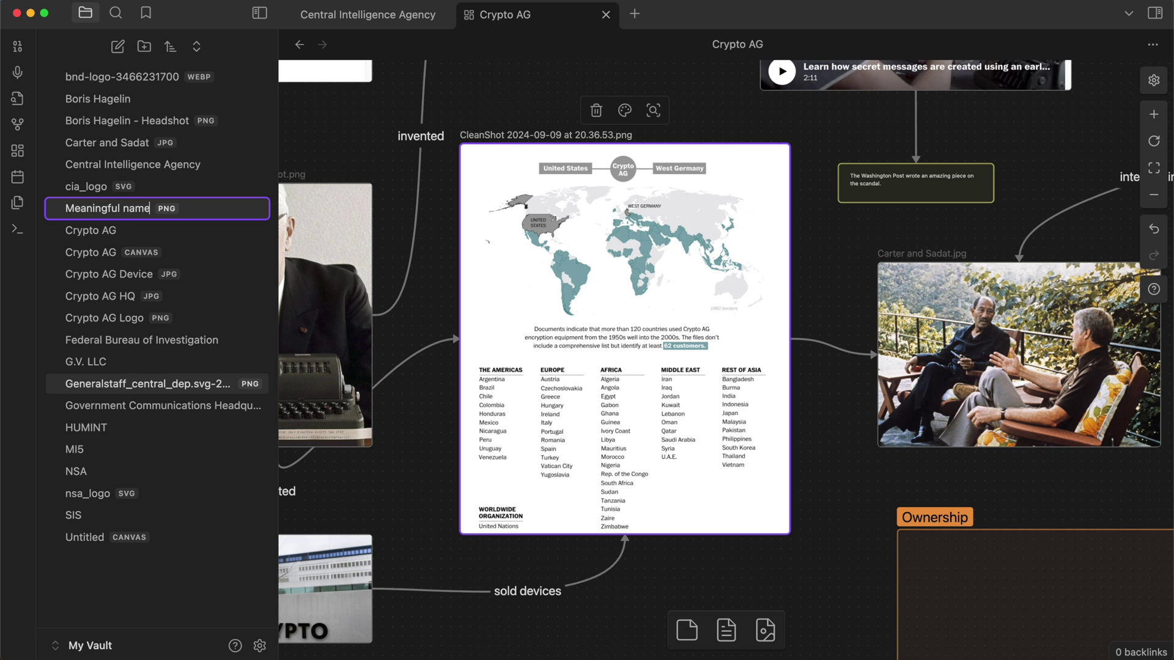
{"action": "key", "text": "Return"}
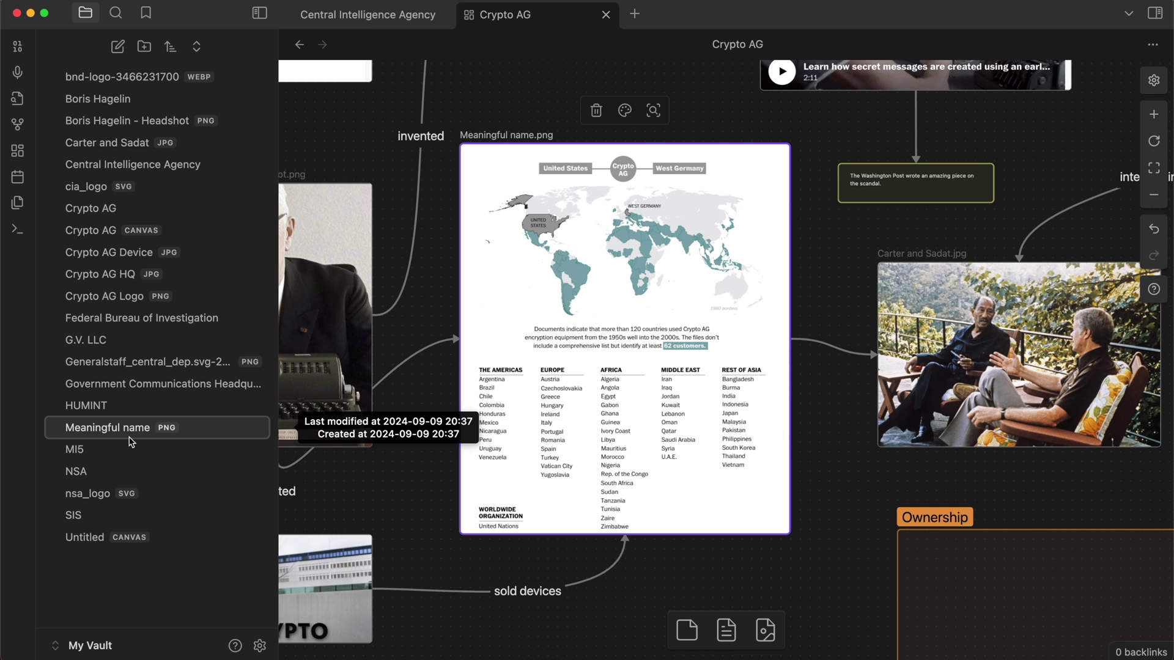
- Create a vault folder named Crypto AG and move the Crypto AG note into it
{"action": "left_click", "coordinate": [146, 49]}
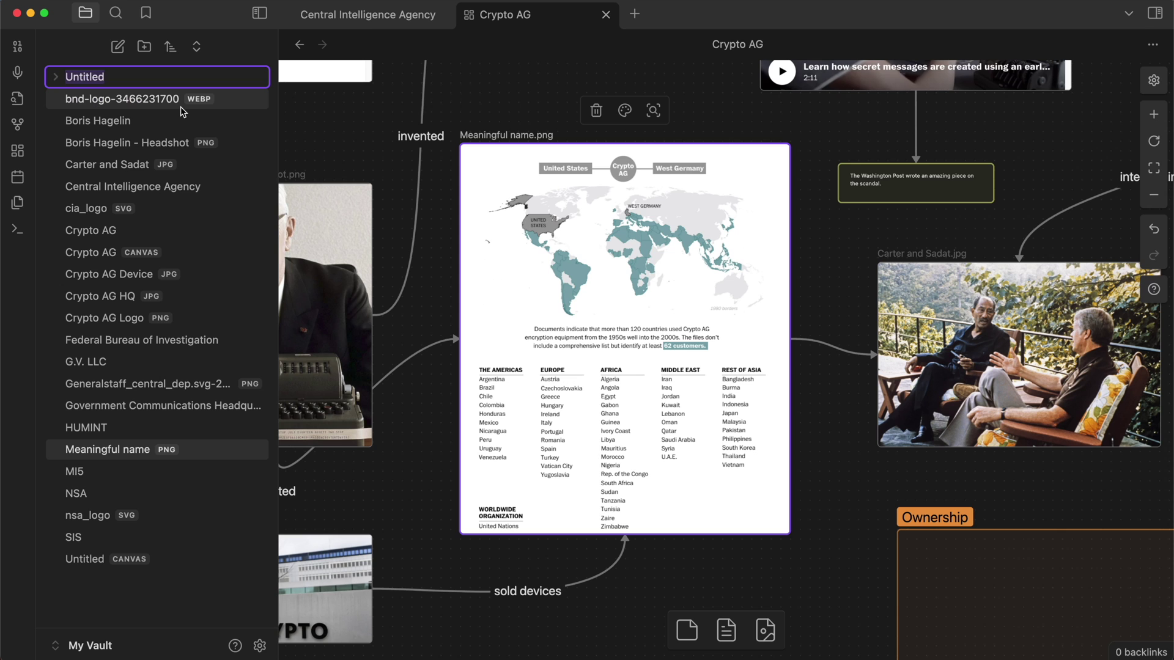
{"action": "type", "text": "Crypto AG"}
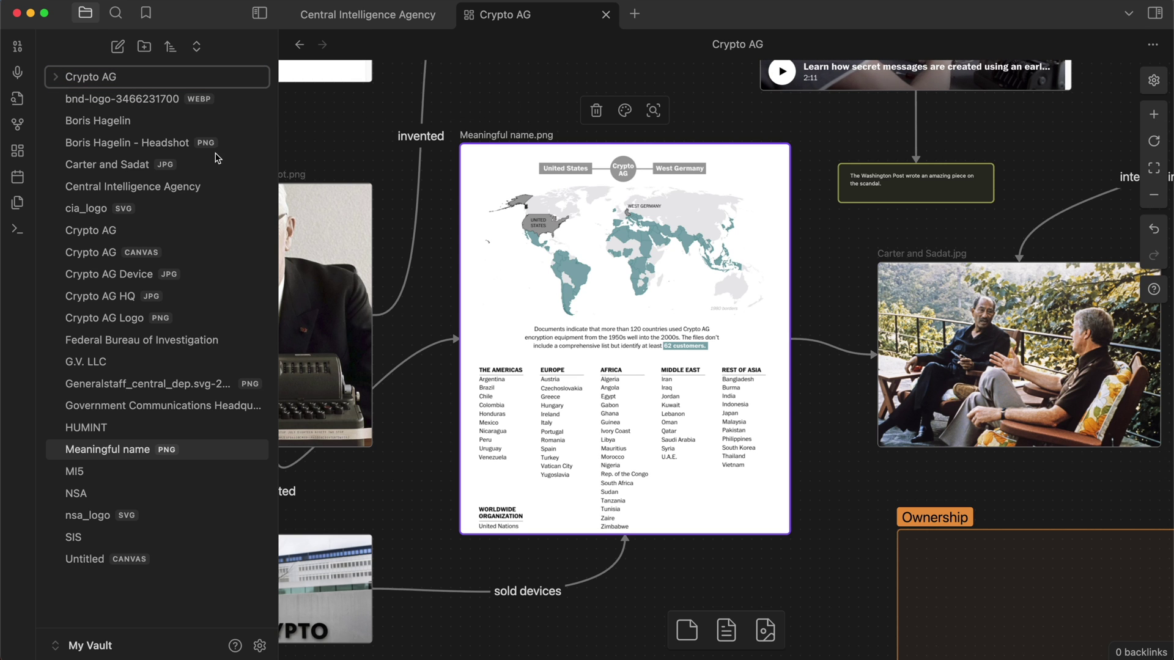
{"action": "left_click_drag", "start_coordinate": [101, 235], "coordinate": [103, 78]}
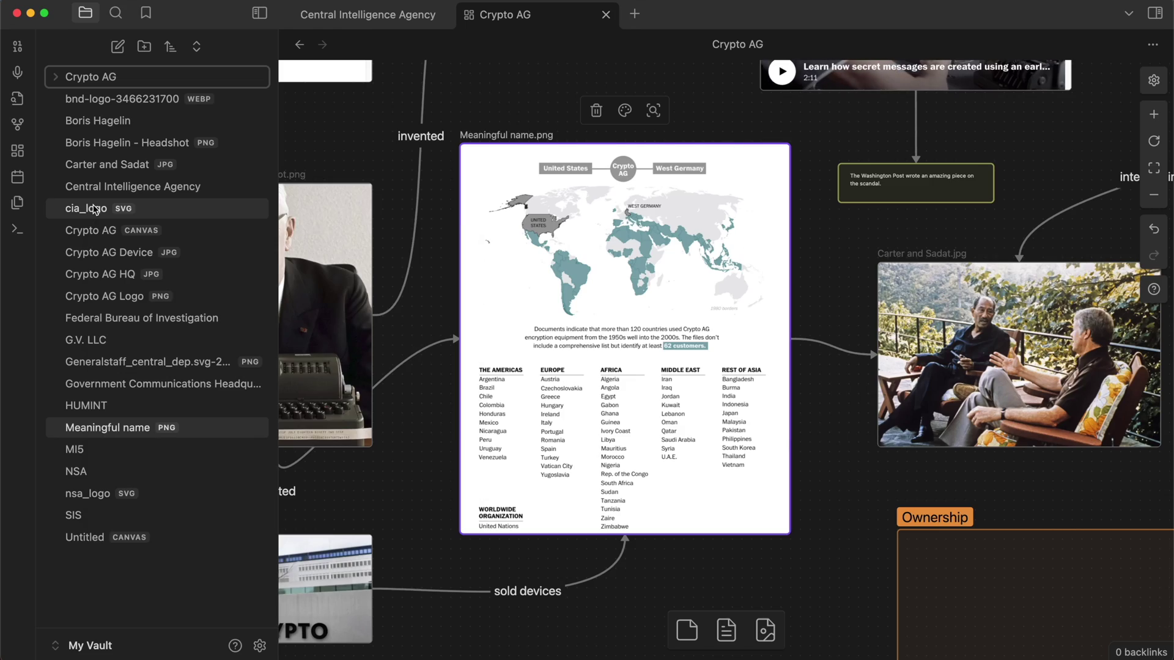
- Expand the Crypto AG folder, move its note back to the vault root, and remove the folder
{"action": "mouse_move", "coordinate": [95, 210]}
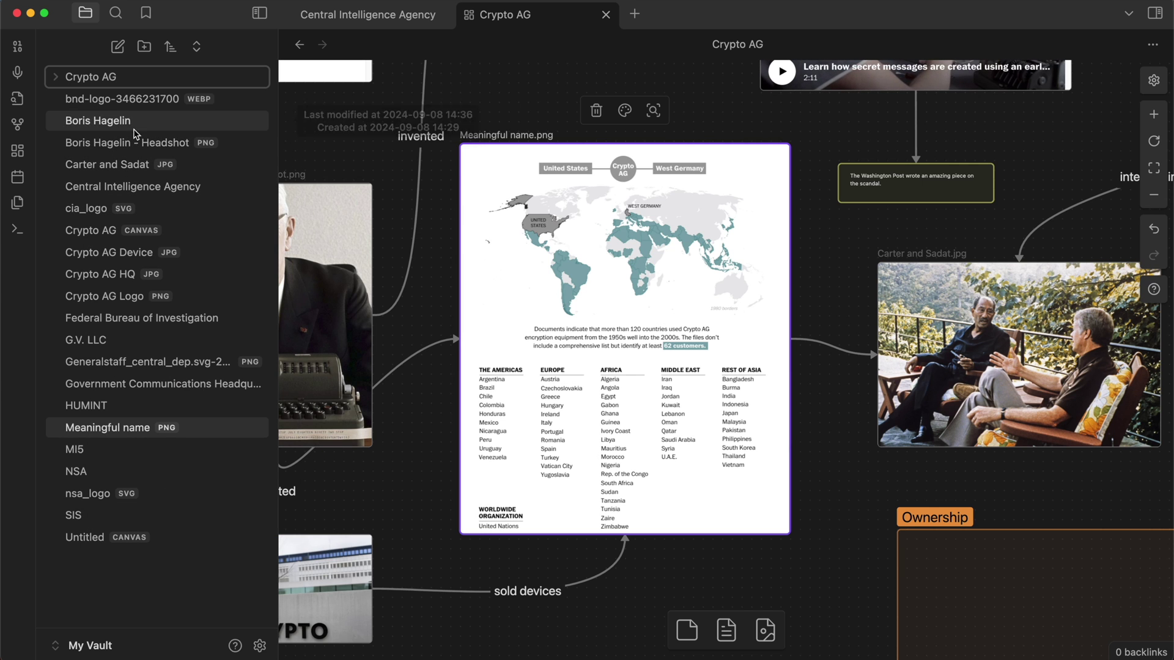
{"action": "left_click", "coordinate": [62, 77]}
{"action": "left_click_drag", "start_coordinate": [88, 100], "coordinate": [75, 137]}
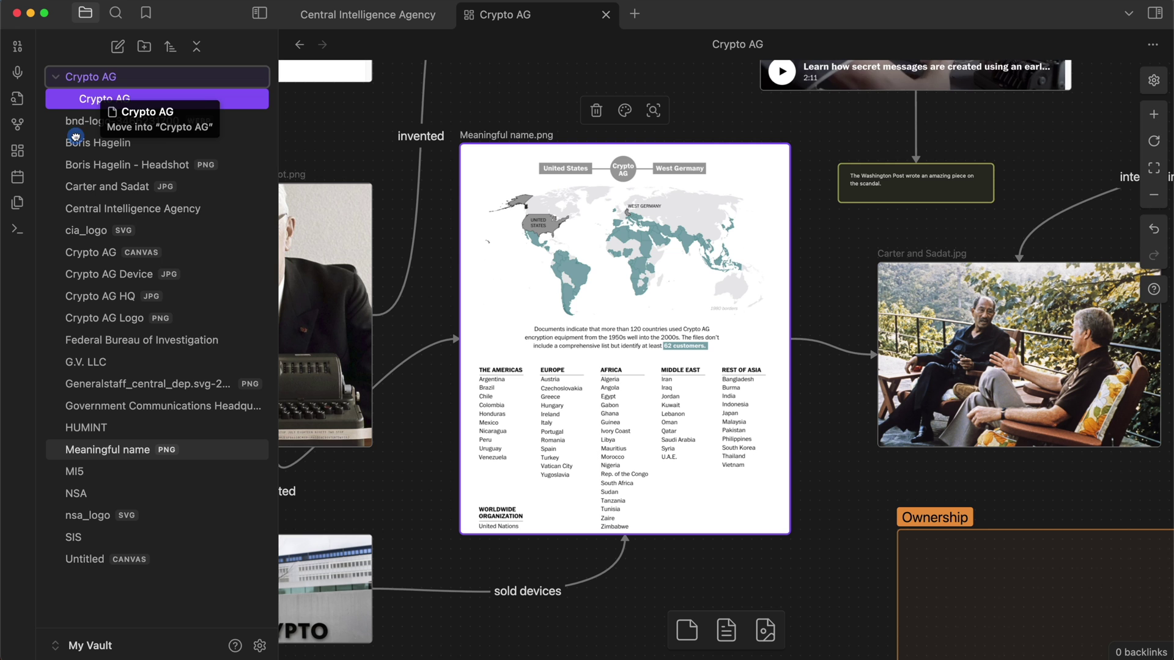
{"action": "left_click_drag", "start_coordinate": [104, 282], "coordinate": [100, 275]}
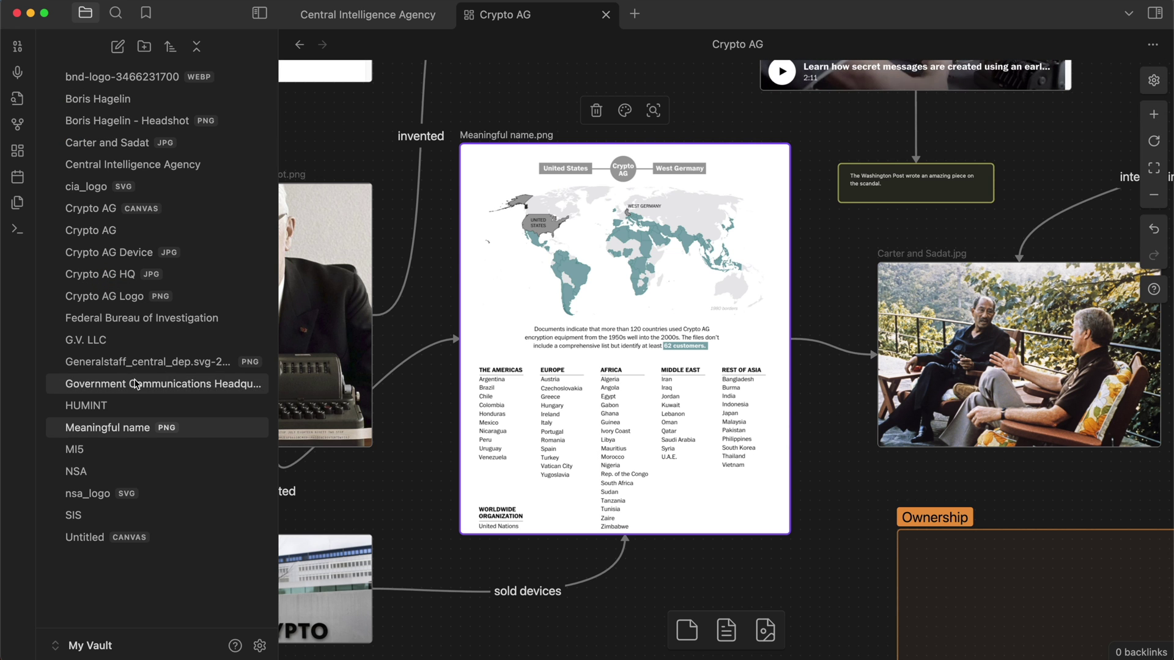
- Select the Carter and Sadat photo, fit the whole canvas in view, and zoom to that photo
{"action": "left_click", "coordinate": [409, 345]}
{"action": "key", "text": "shift+1"}
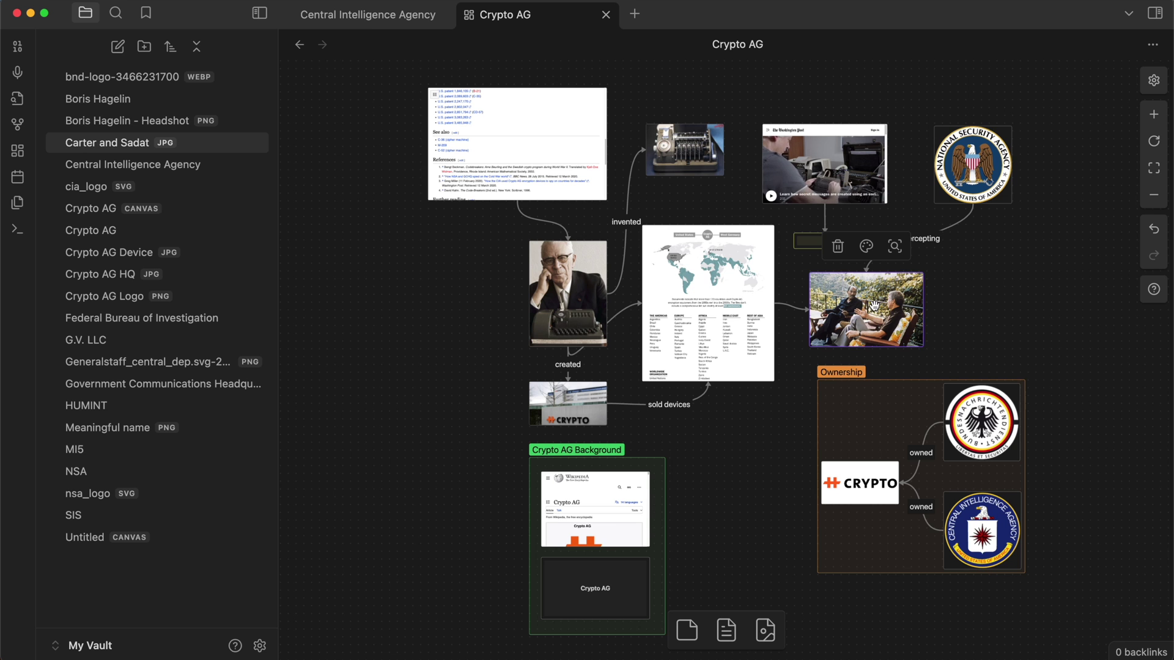
{"action": "key", "text": "shift+2"}
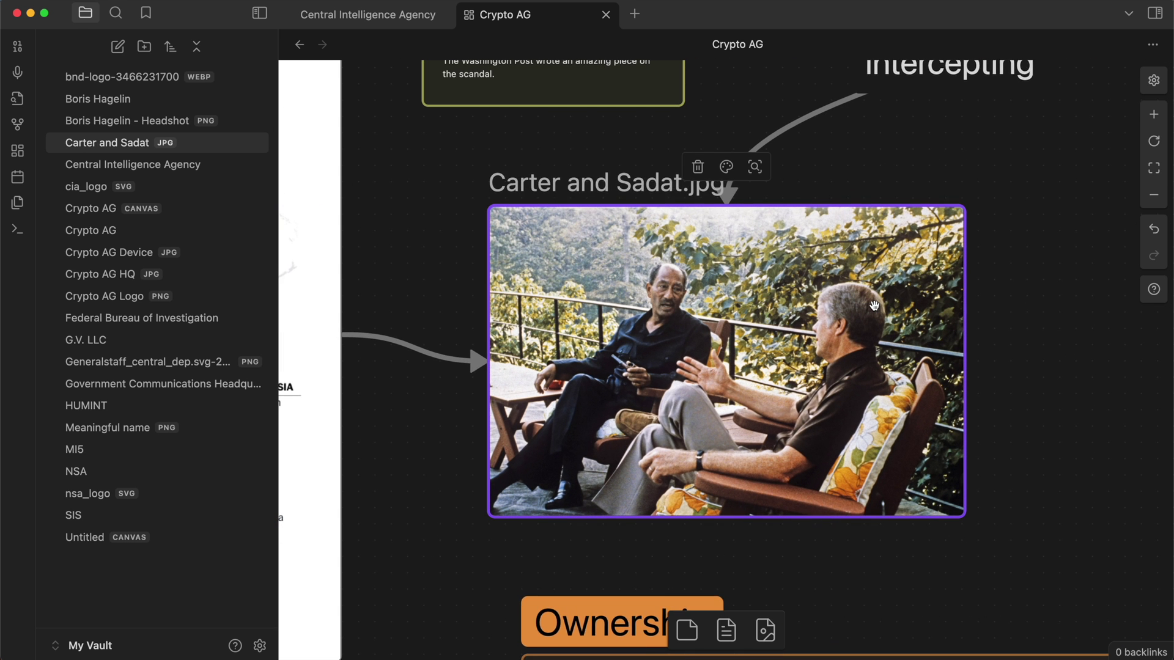
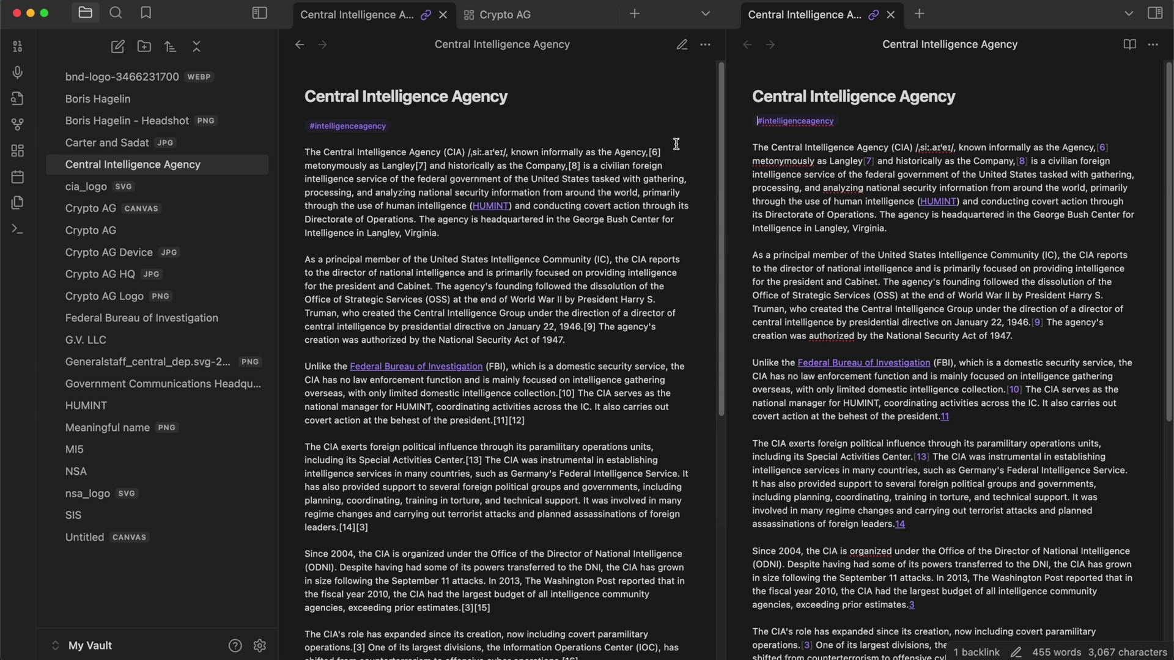
{"action": "left_click_drag", "start_coordinate": [497, 171], "coordinate": [529, 326]}
{"action": "left_click", "coordinate": [529, 325]}
{"action": "left_click_drag", "start_coordinate": [954, 289], "coordinate": [913, 188]}
{"action": "key", "text": "BackSpace"}
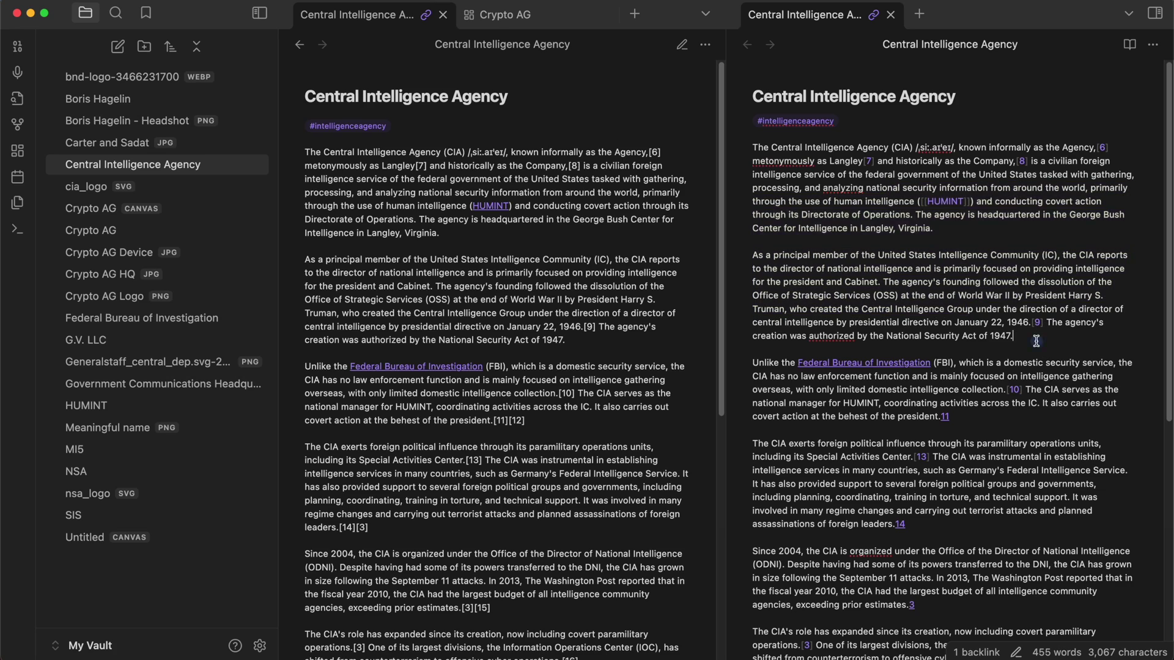
- Insert an empty line in the Central Intelligence Agency note after the paragraph ending "National Security Act of 1947."
{"action": "left_click", "coordinate": [1013, 336]}
{"action": "key", "text": "Return"}
{"action": "key", "text": "Return"}
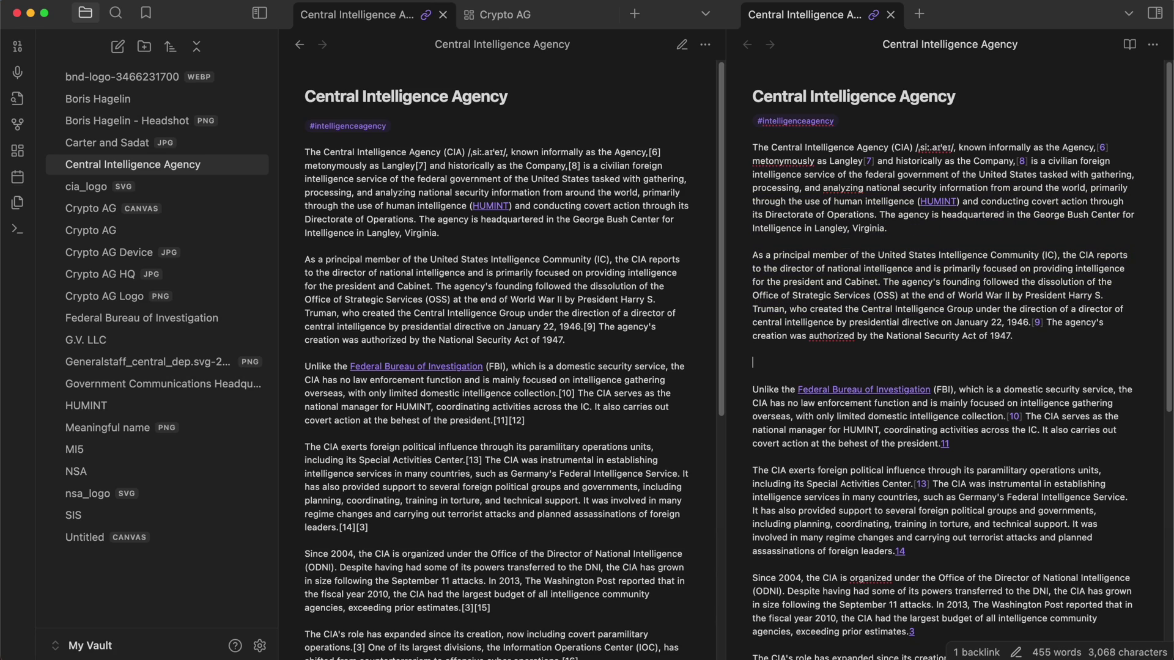
{"action": "type", "text": "#"}
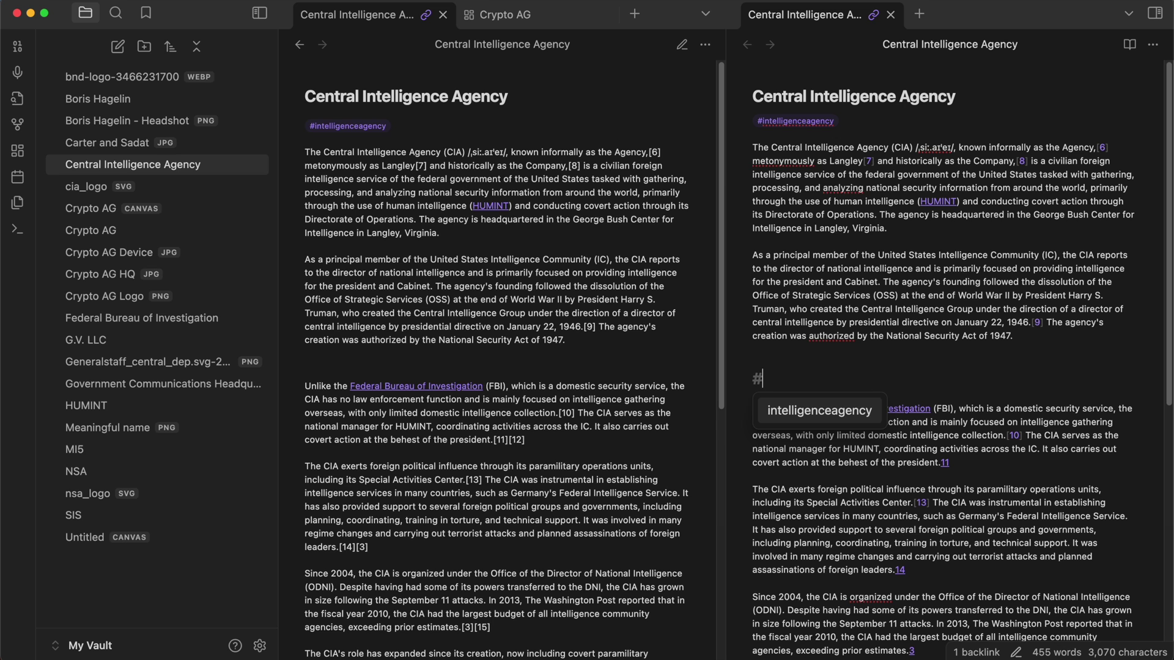
{"action": "type", "text": "Headin"}
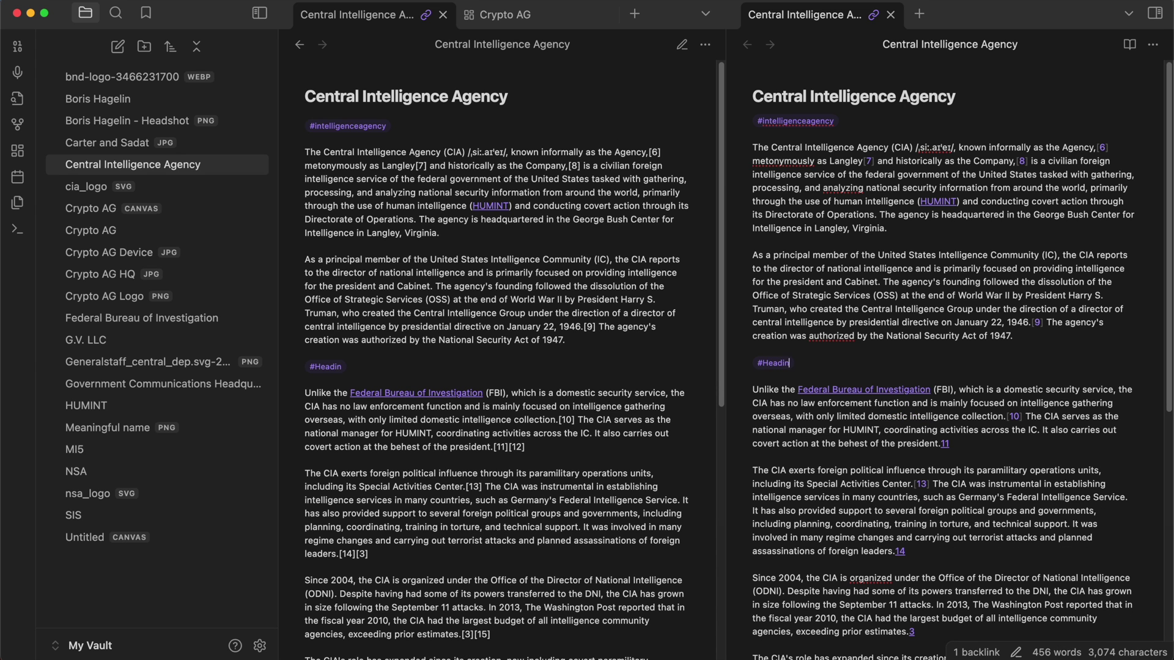
{"action": "key", "text": "BackSpace"}
{"action": "key", "text": "BackSpace"}
{"action": "key", "text": "BackSpace"}
{"action": "key", "text": "BackSpace"}
{"action": "key", "text": "BackSpace"}
{"action": "key", "text": "BackSpace"}
{"action": "key", "text": "BackSpace"}
{"action": "key", "text": "BackSpace"}
{"action": "key", "text": "BackSpace"}
{"action": "key", "text": "BackSpace"}
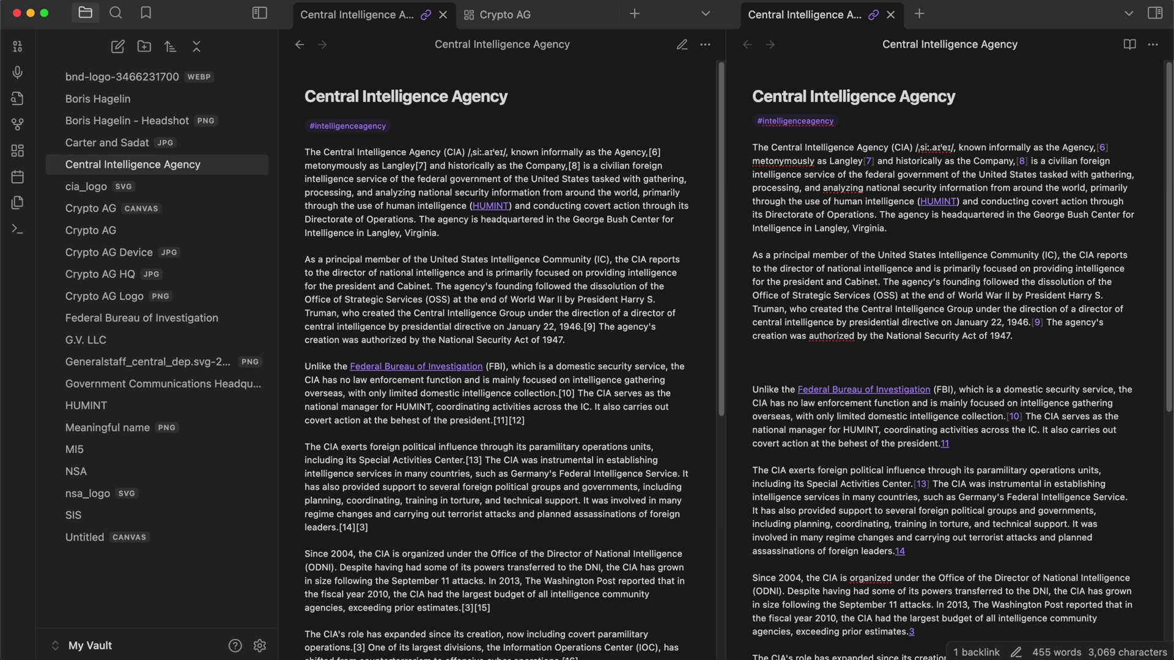
- Add a level-one Markdown heading reading "heading 1" above the paragraph beginning "Unlike the Federal Bureau of Investigation"
{"action": "type", "text": "##"}
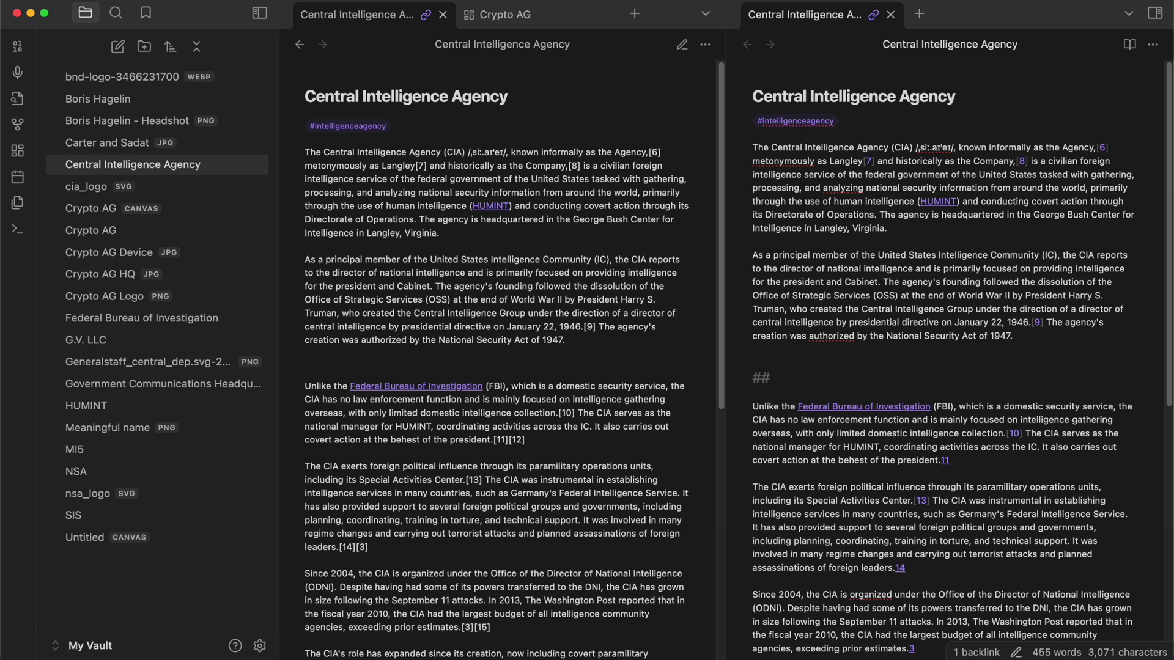
{"action": "type", "text": " heading 1"}
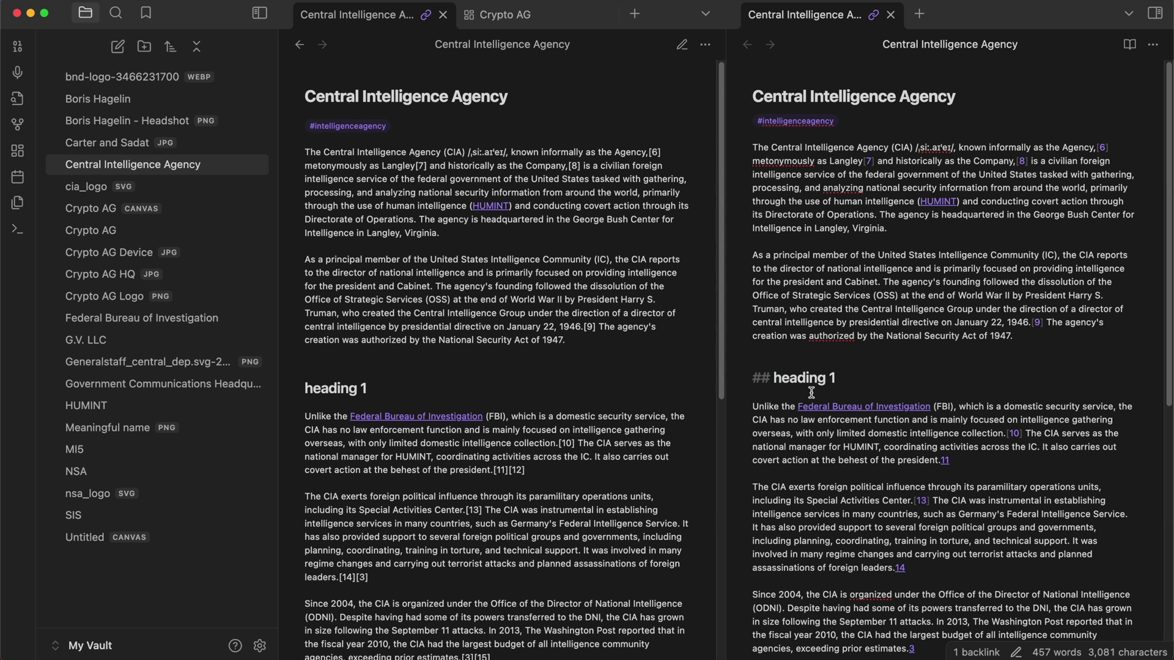
{"action": "key", "text": "BackSpace"}
{"action": "left_click", "coordinate": [872, 379]}
- Add a level-two Markdown heading reading "heading 2" directly beneath heading 1
{"action": "key", "text": "Return"}
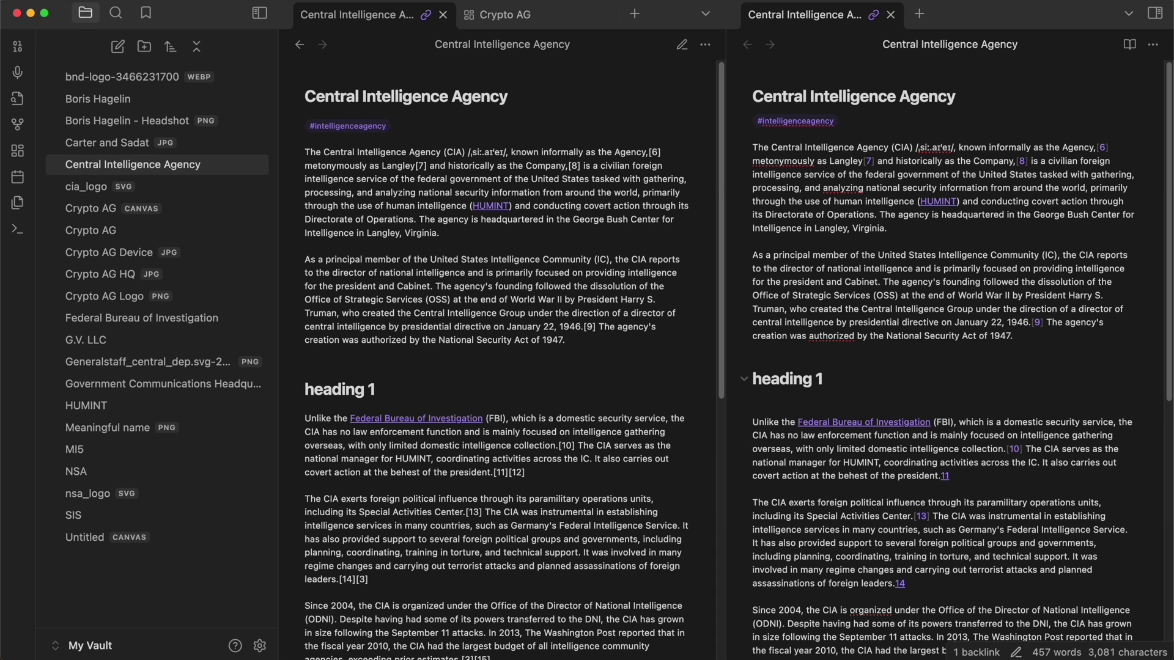
{"action": "type", "text": "# "}
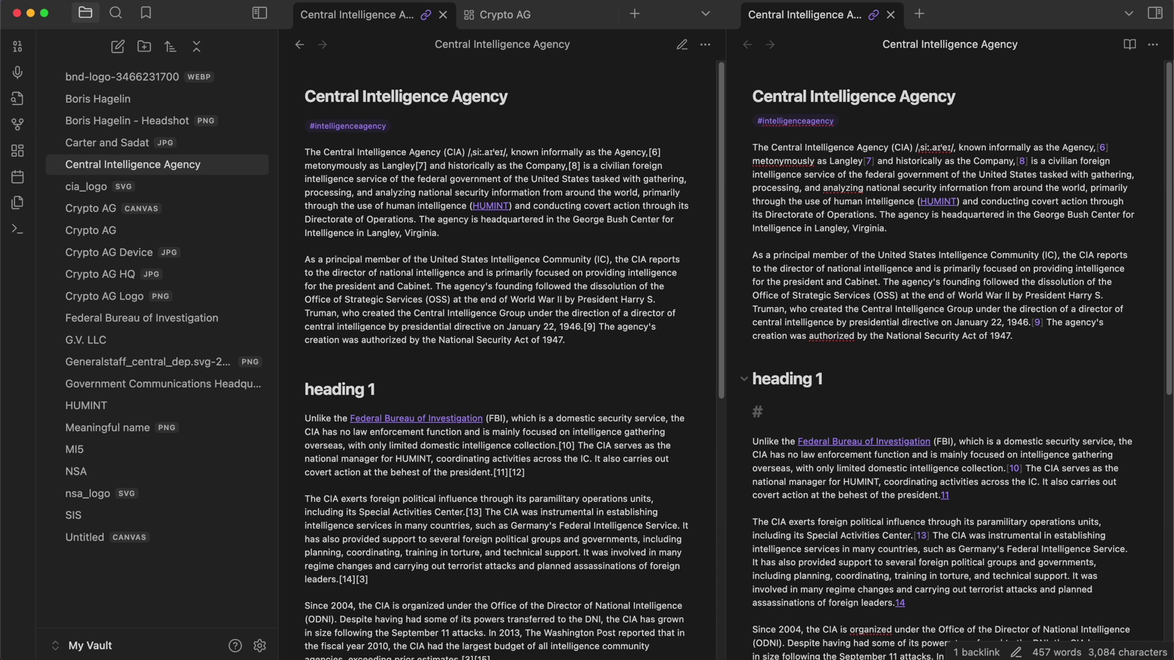
{"action": "type", "text": "heading 2"}
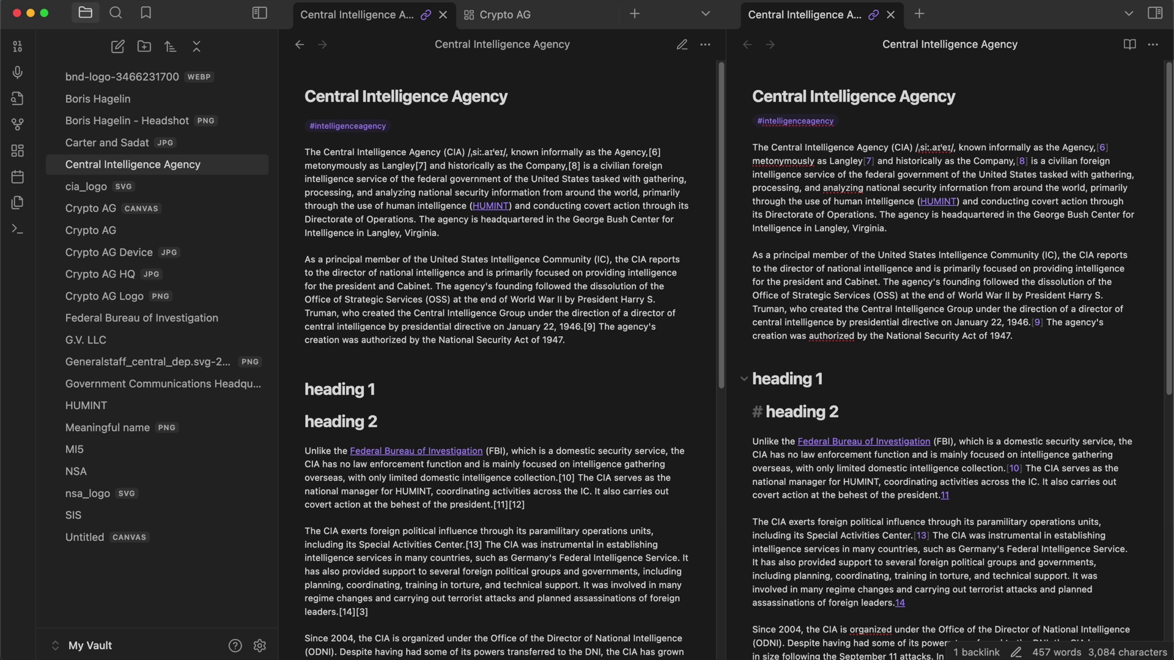
{"action": "type", "text": "#"}
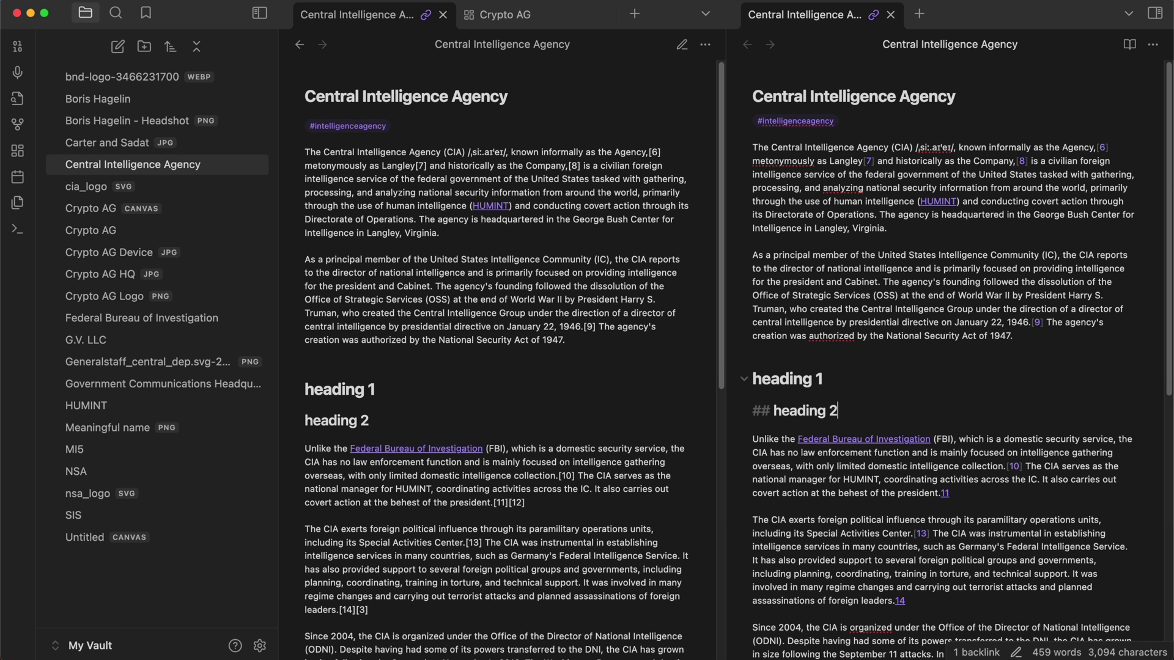
- Below heading 2, add the word "Bold" in Markdown italics and, on the following line, "bold" in Markdown bold
{"action": "key", "text": "Return"}
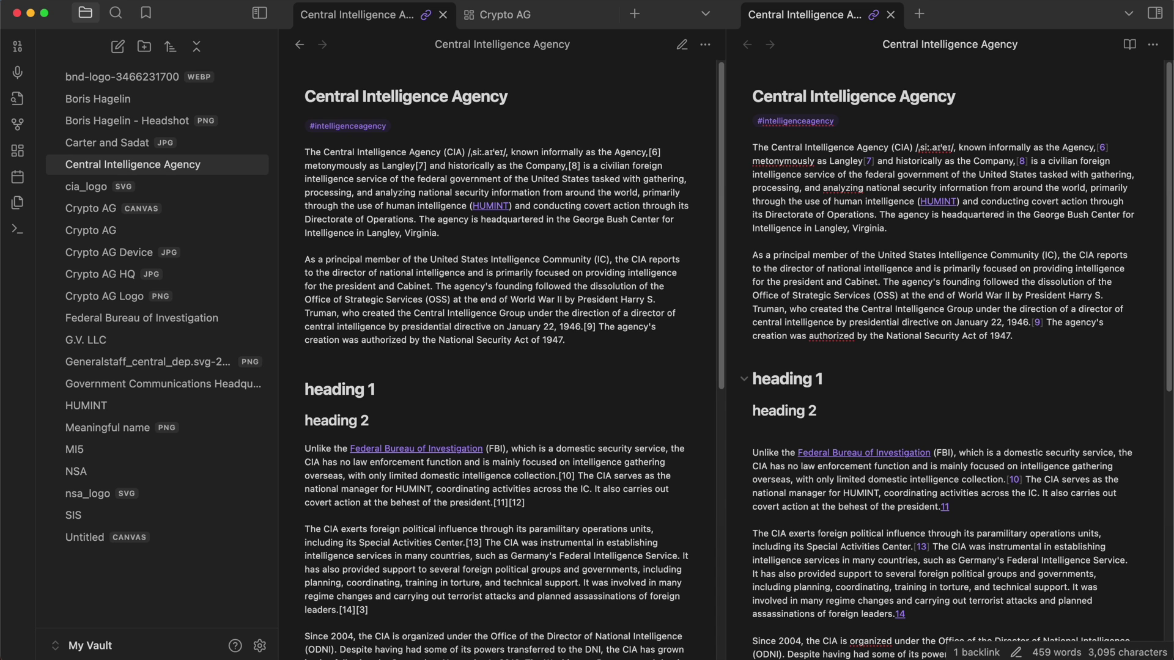
{"action": "type", "text": "**"}
{"action": "type", "text": "Bold*"}
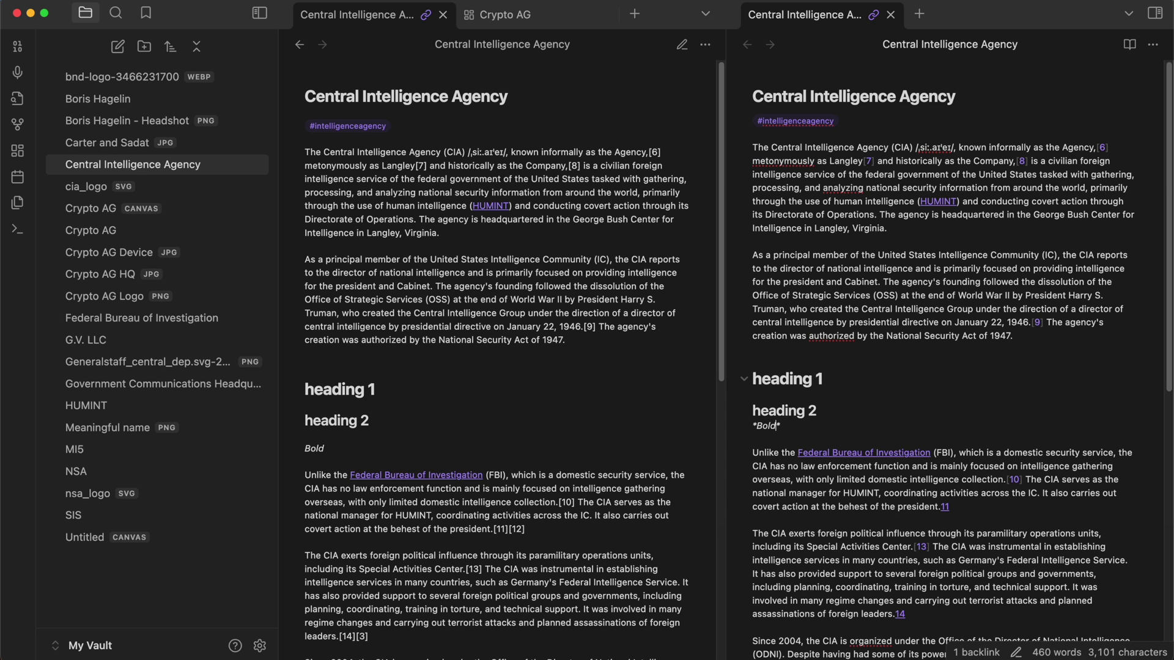
{"action": "key", "text": "Return"}
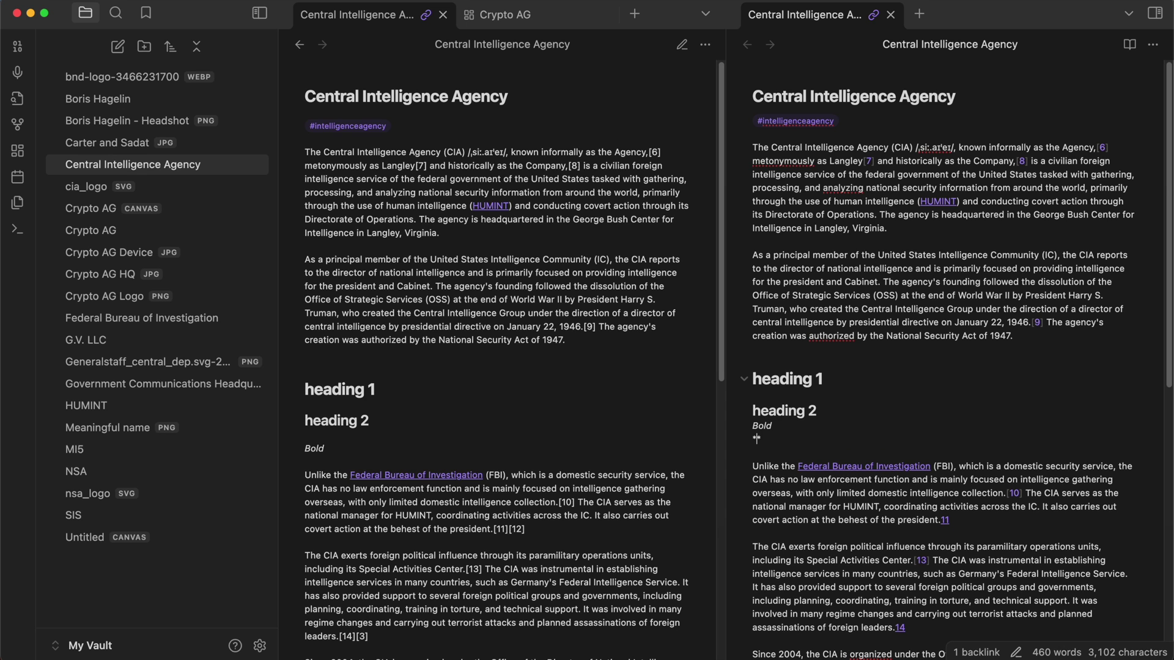
{"action": "type", "text": "**bold**"}
{"action": "key", "text": "Return"}
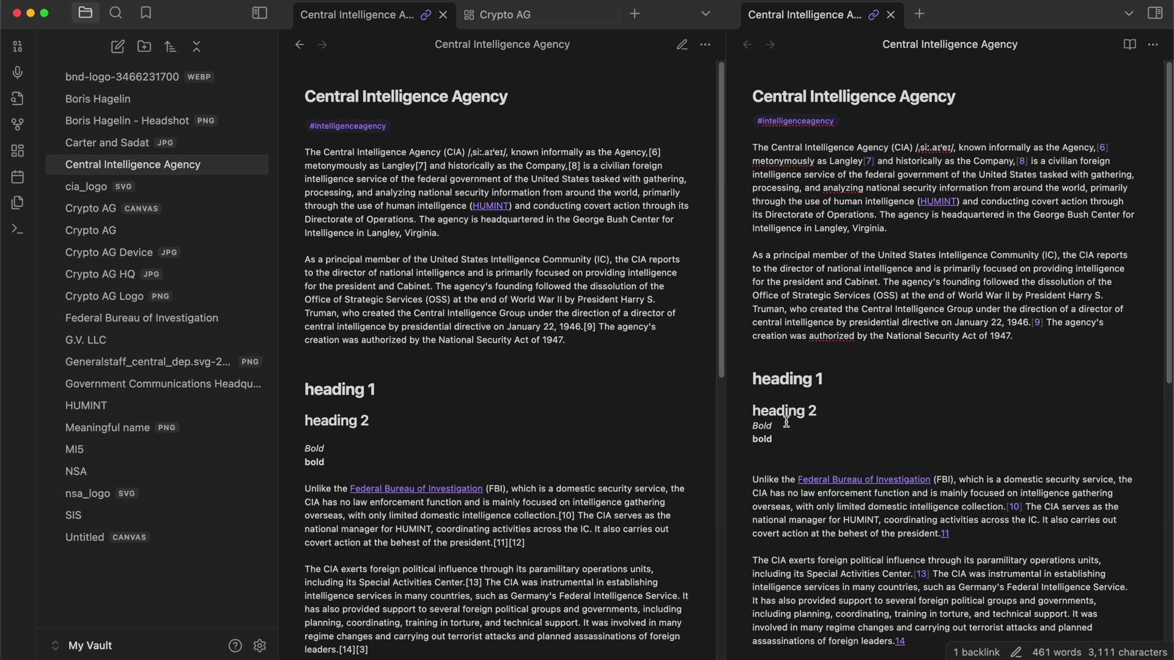
- Replace the italic word below heading 2 with "Italic", keeping its italic formatting
{"action": "triple_click", "coordinate": [768, 424]}
{"action": "type", "text": "Italic*"}
{"action": "left_click", "coordinate": [801, 449]}
- Format the whole paragraph beginning "As a principal member of the United States Intelligence Community" as bold
{"action": "triple_click", "coordinate": [880, 296]}
{"action": "right_click", "coordinate": [880, 296]}
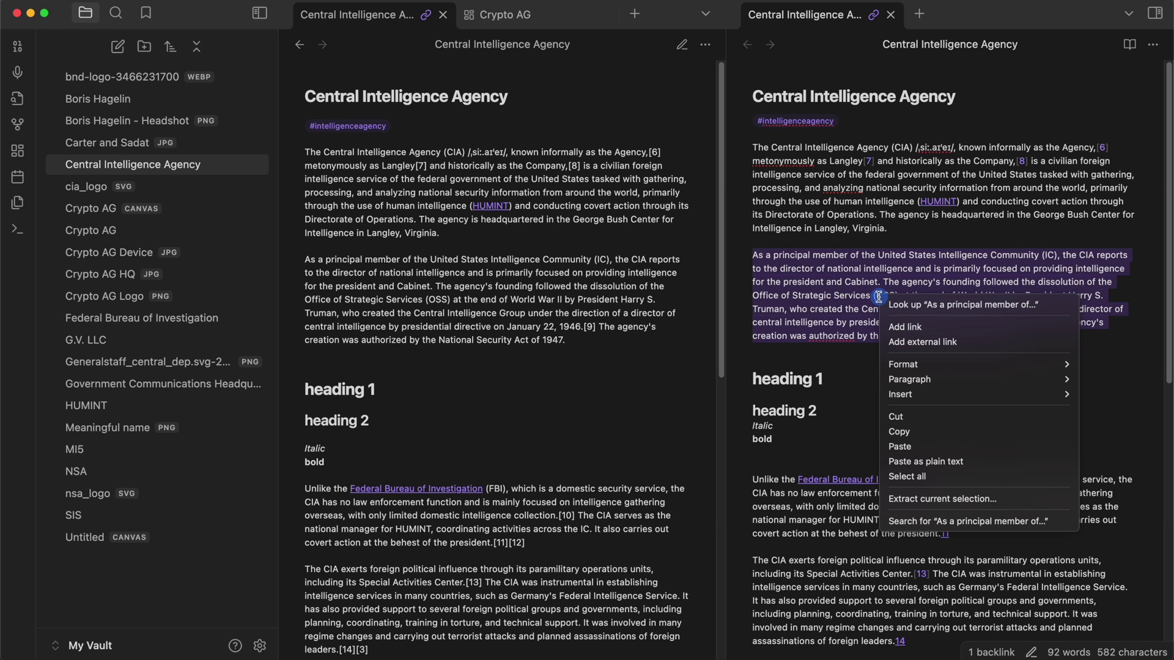
{"action": "key", "text": "Escape"}
{"action": "key", "text": "super+b"}
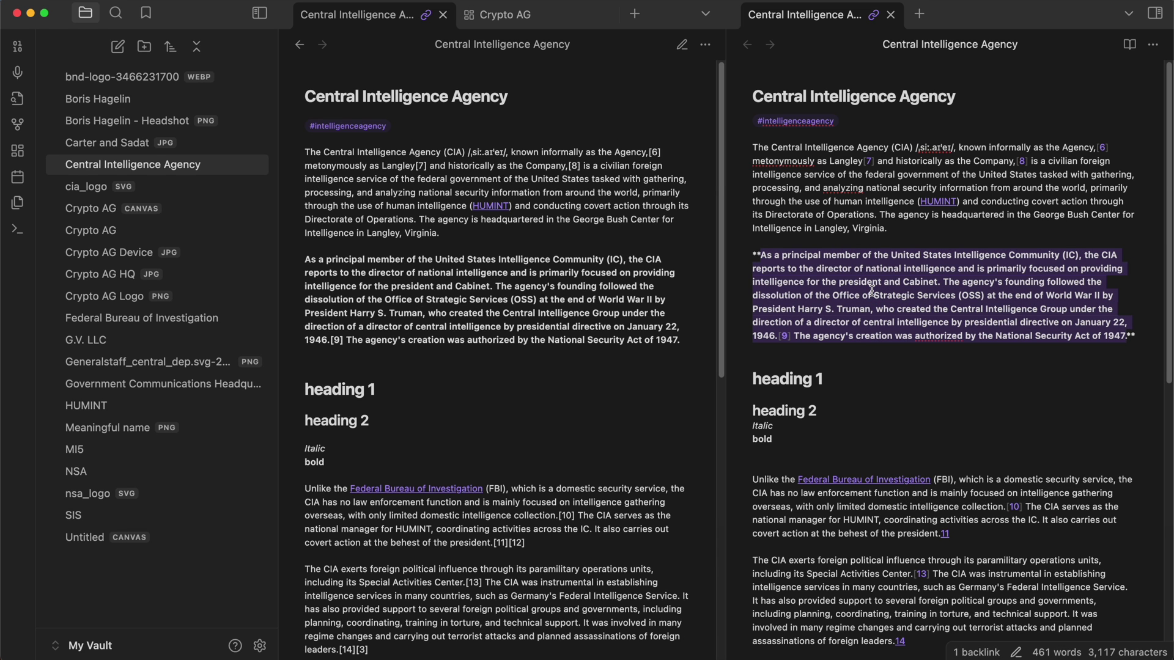
{"action": "key", "text": "super+b"}
{"action": "key", "text": "super+b"}
{"action": "left_click", "coordinate": [760, 254]}
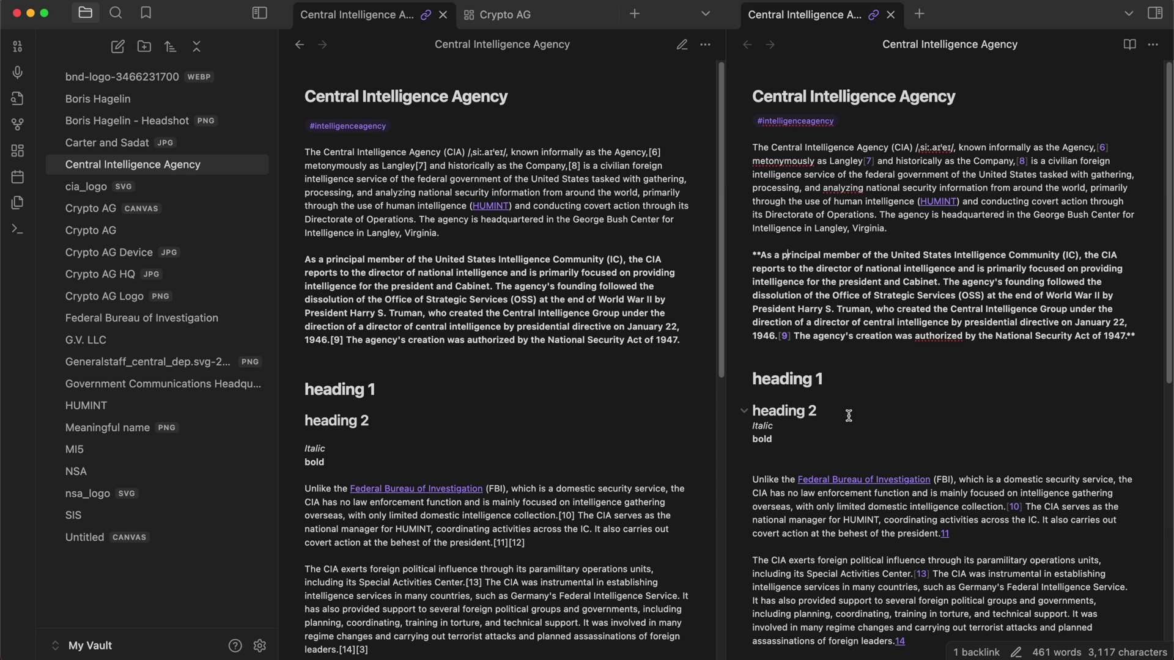
- Close the linked editing pane of the Central Intelligence Agency note and show the note's backlinks in the sidebar
{"action": "left_click", "coordinate": [1154, 15]}
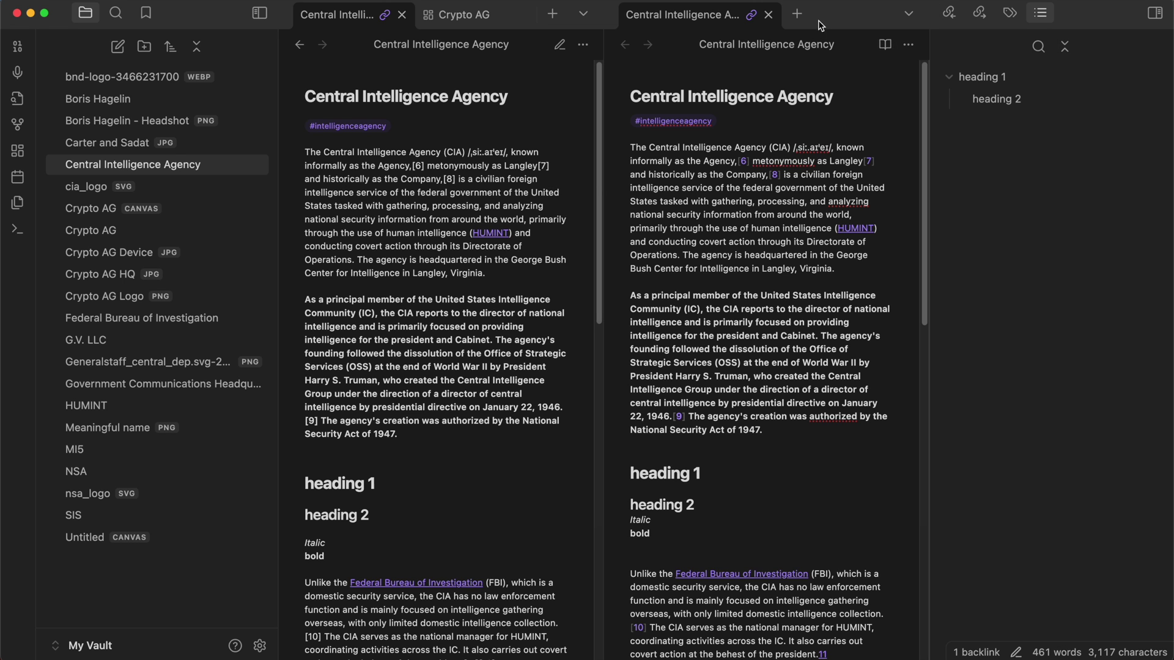
{"action": "left_click", "coordinate": [768, 15]}
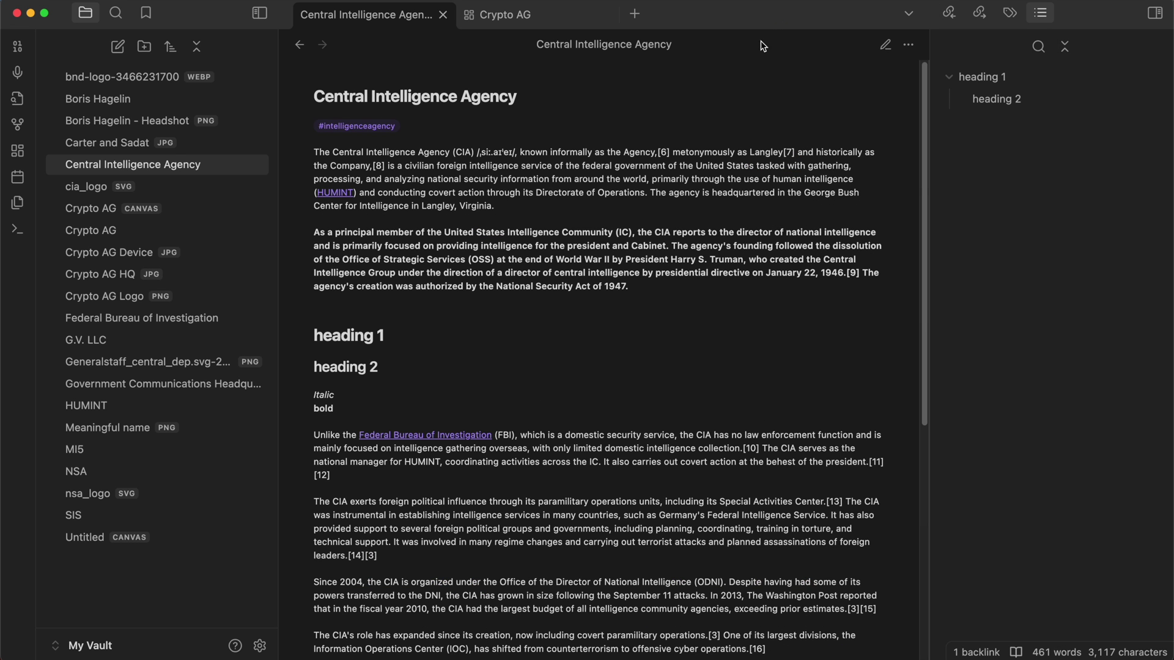
{"action": "left_click", "coordinate": [950, 13]}
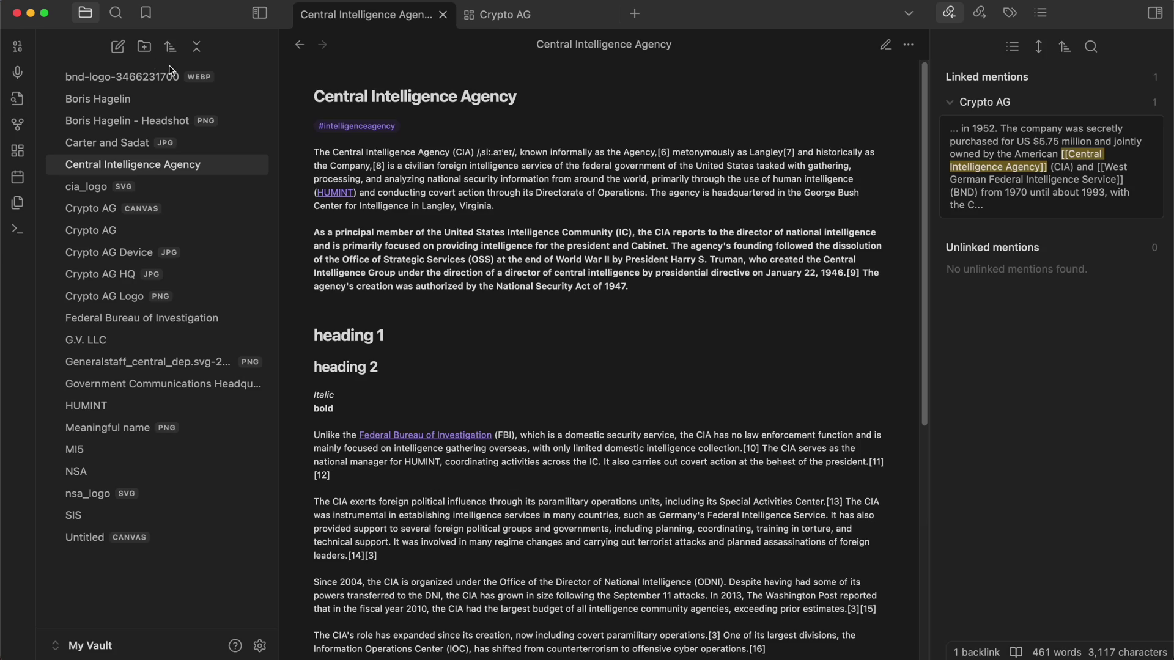
- Create a new note in the vault titled "Jason Bourne"
{"action": "left_click", "coordinate": [117, 46]}
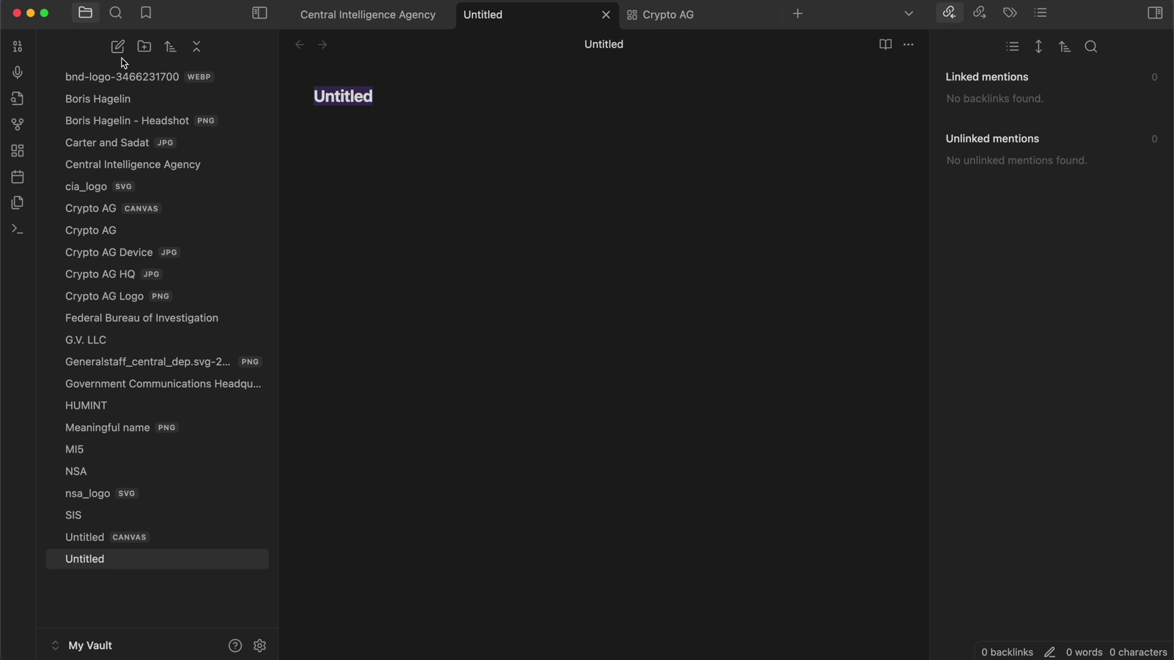
{"action": "type", "text": "Jason BOurn"}
{"action": "key", "text": "BackSpace"}
{"action": "key", "text": "BackSpace"}
{"action": "key", "text": "BackSpace"}
{"action": "key", "text": "BackSpace"}
{"action": "type", "text": "ourne"}
- Write "Worked for the Central Intelligence Agency." as plain text in the body of the Jason Bourne note
{"action": "left_click", "coordinate": [284, 150]}
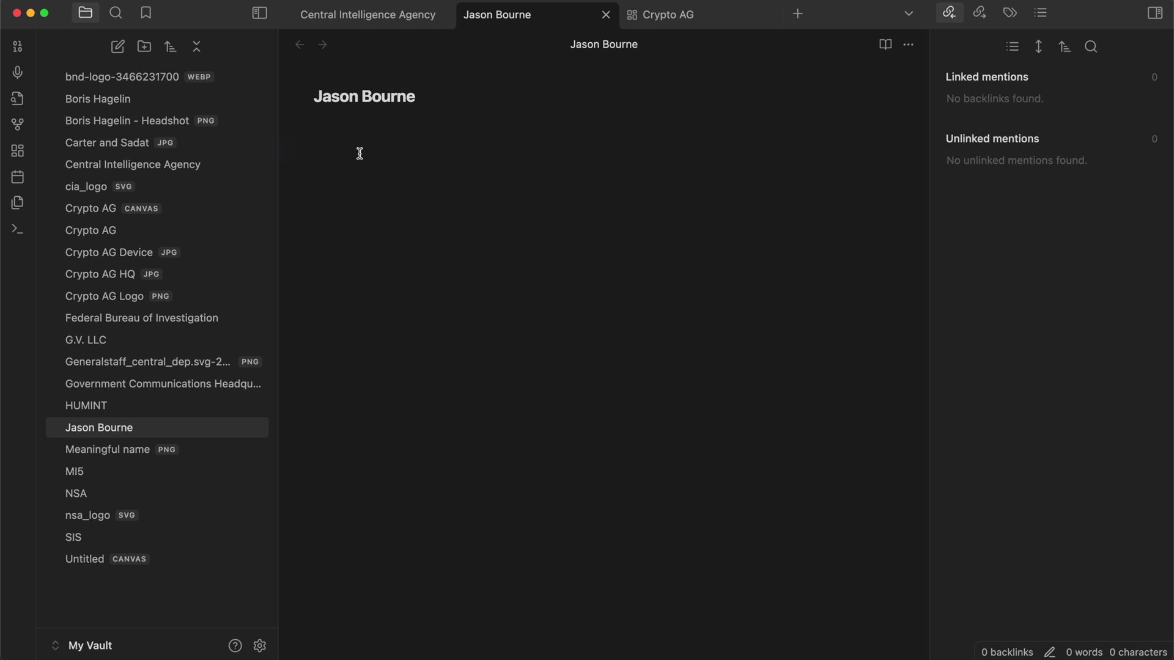
{"action": "type", "text": "Worked for the "}
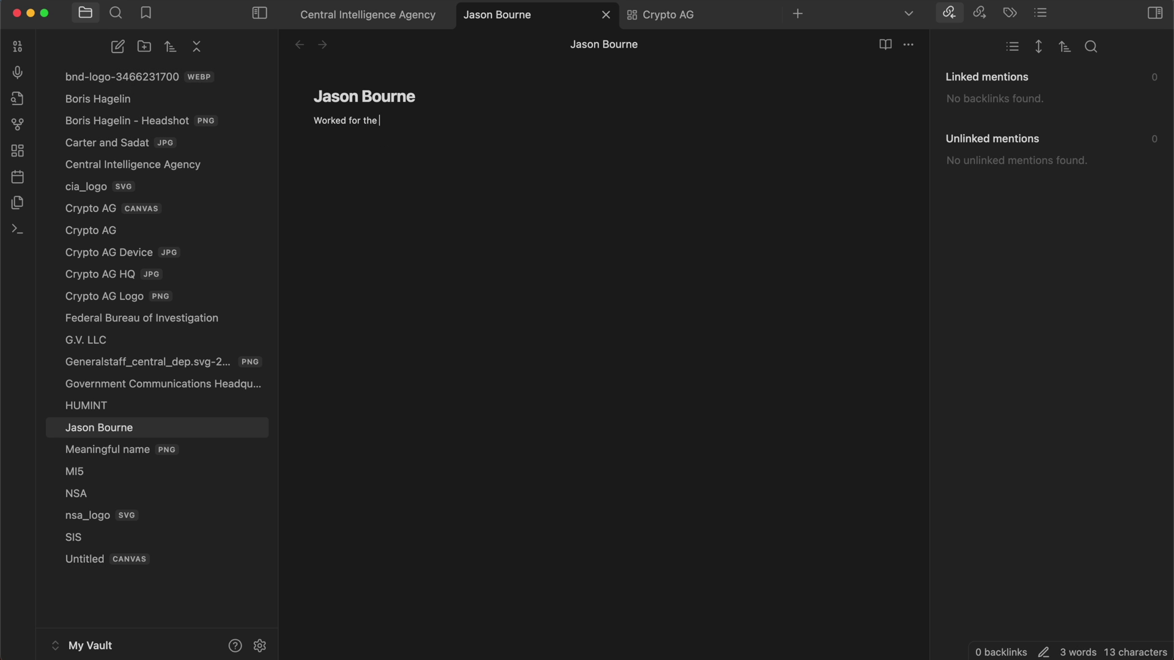
{"action": "type", "text": "Central Intelligence Agency."}
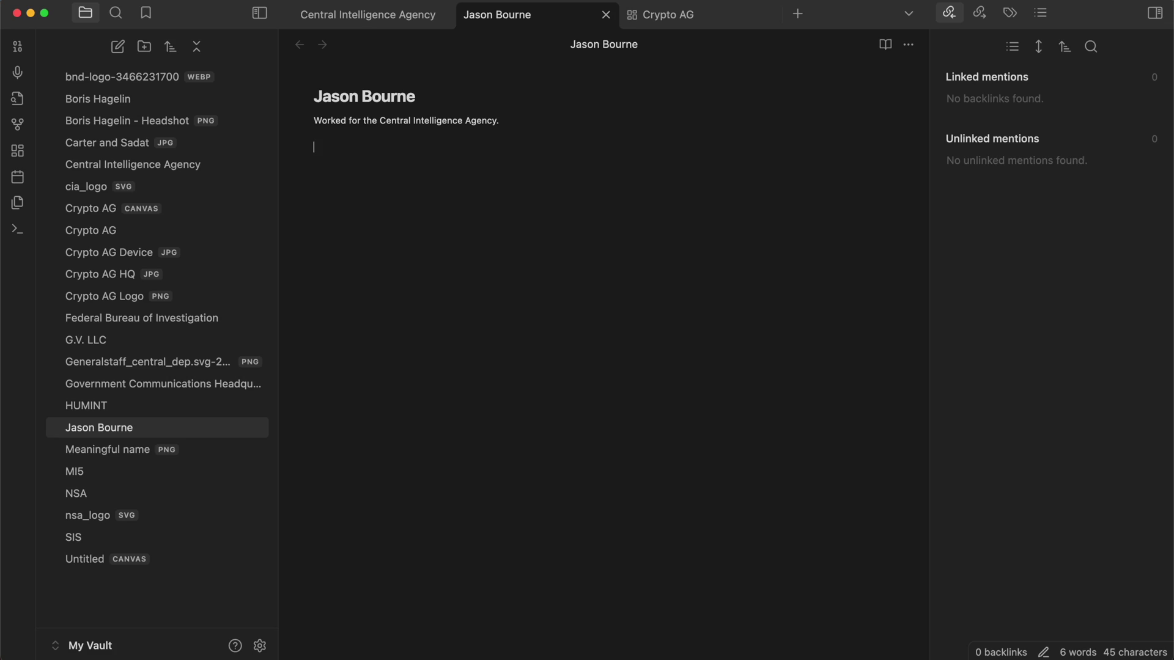
- From the Central Intelligence Agency note's backlinks, link the unlinked mention in the Jason Bourne note, and follow the new link from that note
{"action": "left_click", "coordinate": [168, 163]}
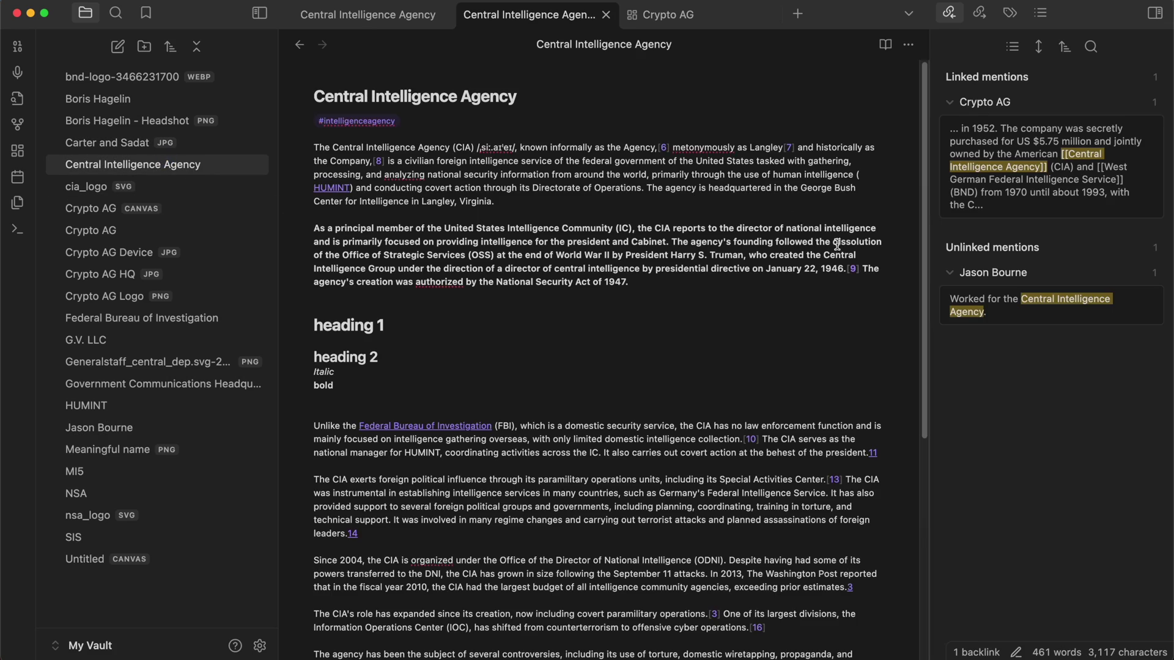
{"action": "mouse_move", "coordinate": [1020, 305]}
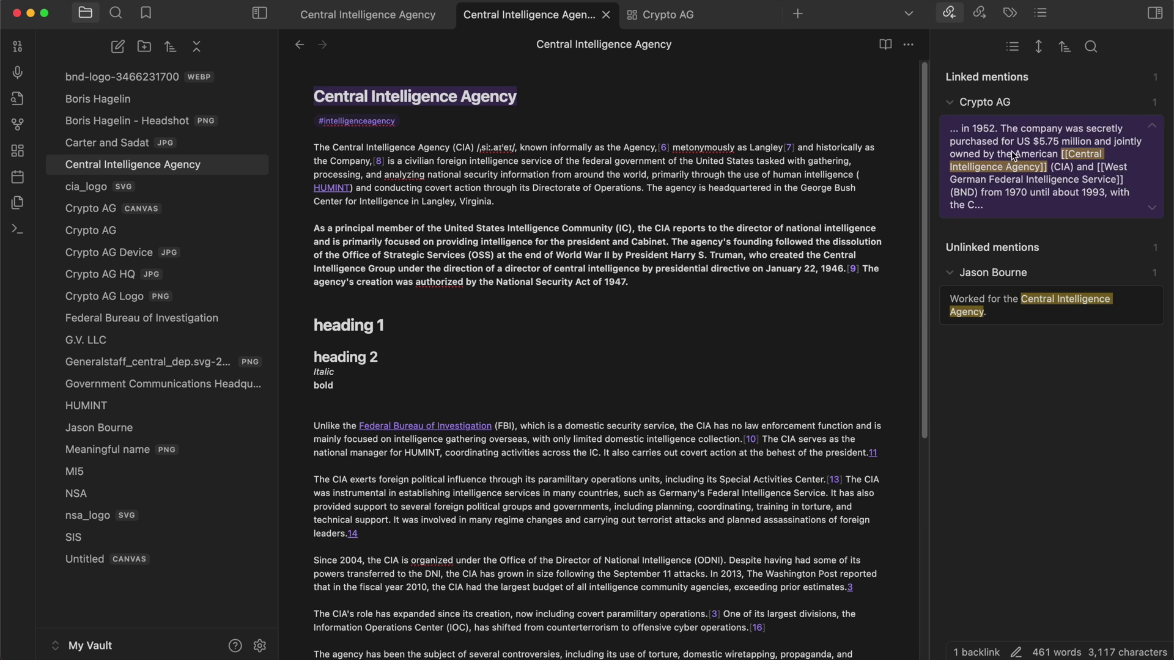
{"action": "mouse_move", "coordinate": [1029, 297]}
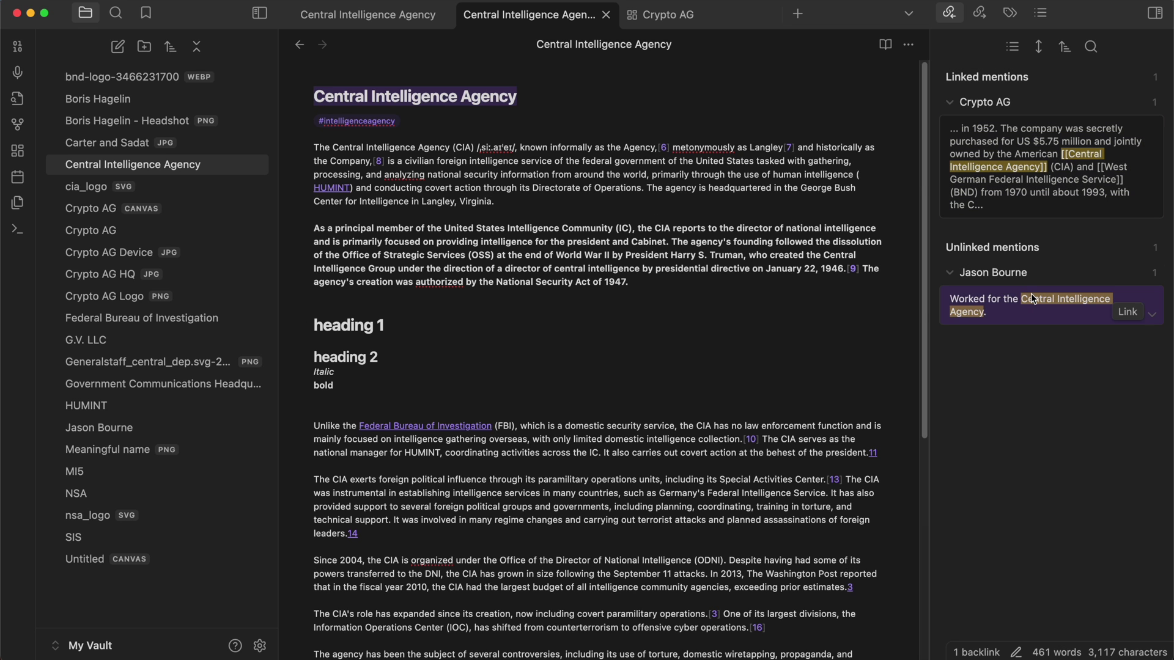
{"action": "left_click", "coordinate": [1128, 313]}
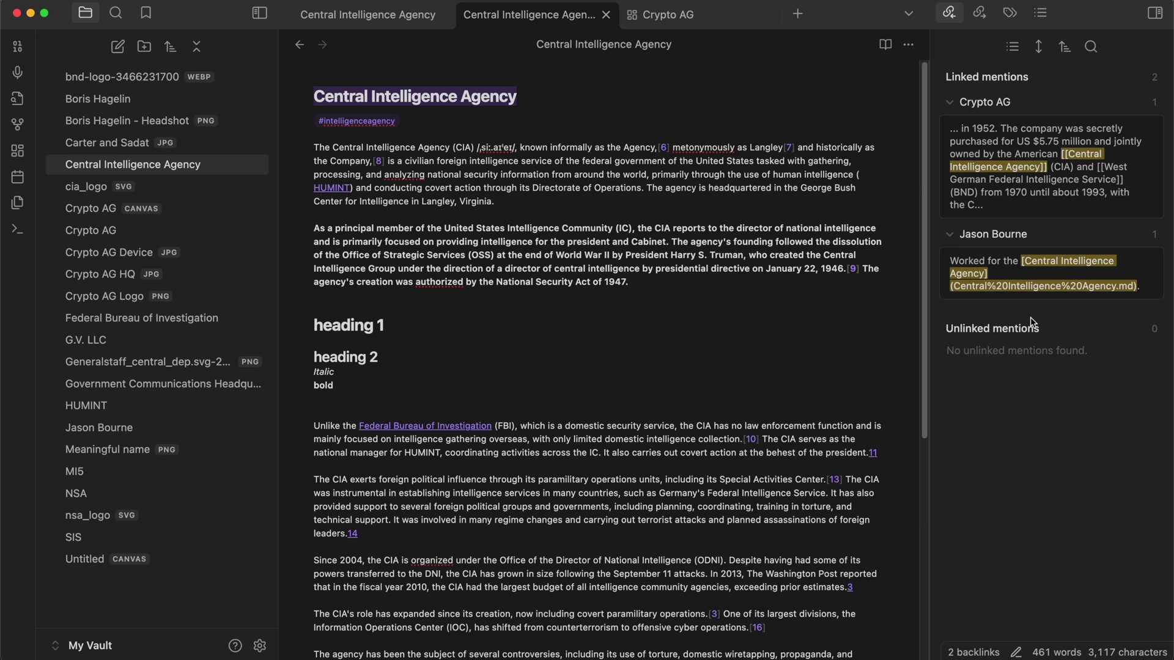
{"action": "left_click", "coordinate": [147, 427]}
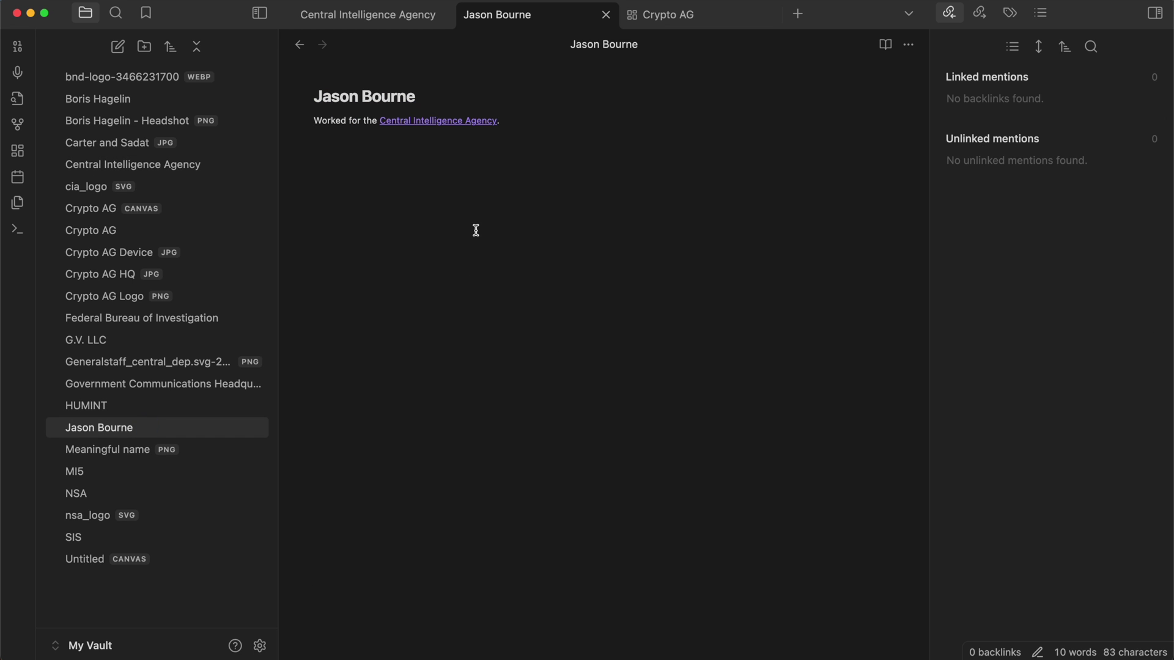
{"action": "left_click", "coordinate": [431, 122]}
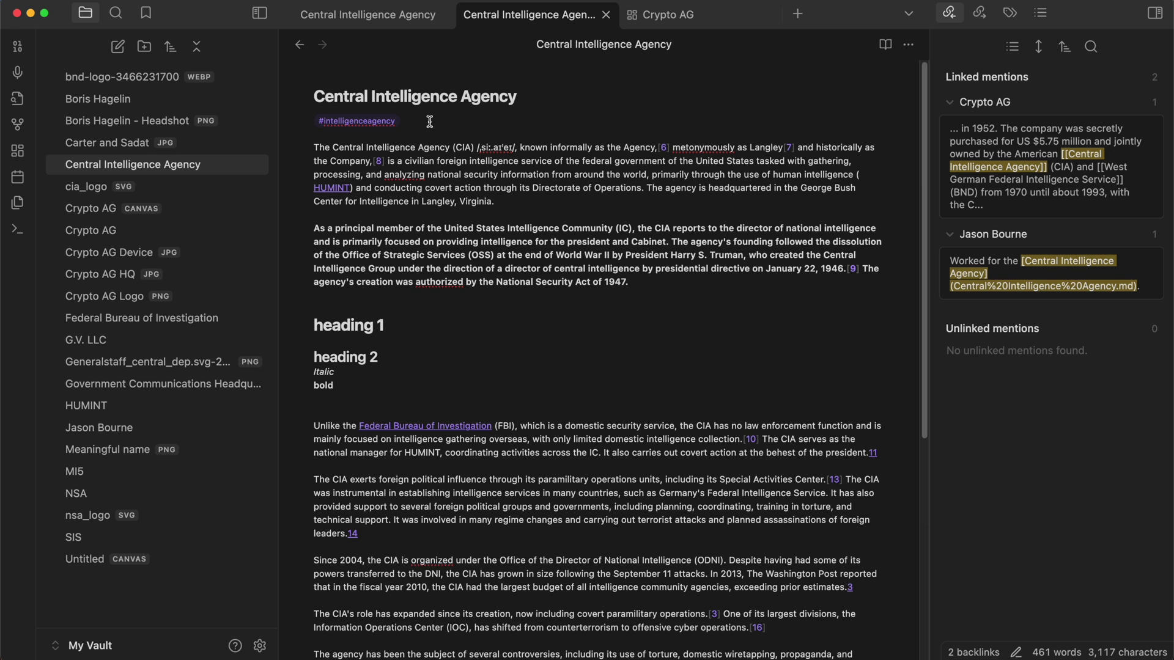
- Show the vault's tag list and add the tags #spy and #espionage after #intelligenceagency in the Central Intelligence Agency note
{"action": "left_click", "coordinate": [983, 16]}
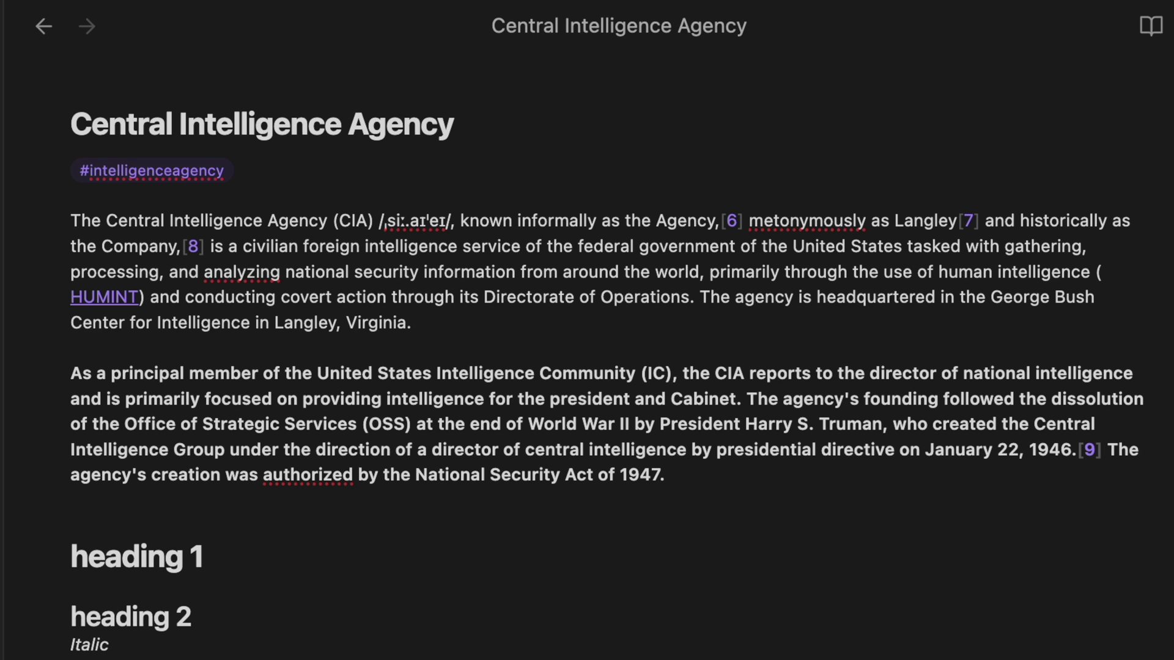
{"action": "left_click_drag", "start_coordinate": [238, 170], "coordinate": [90, 167]}
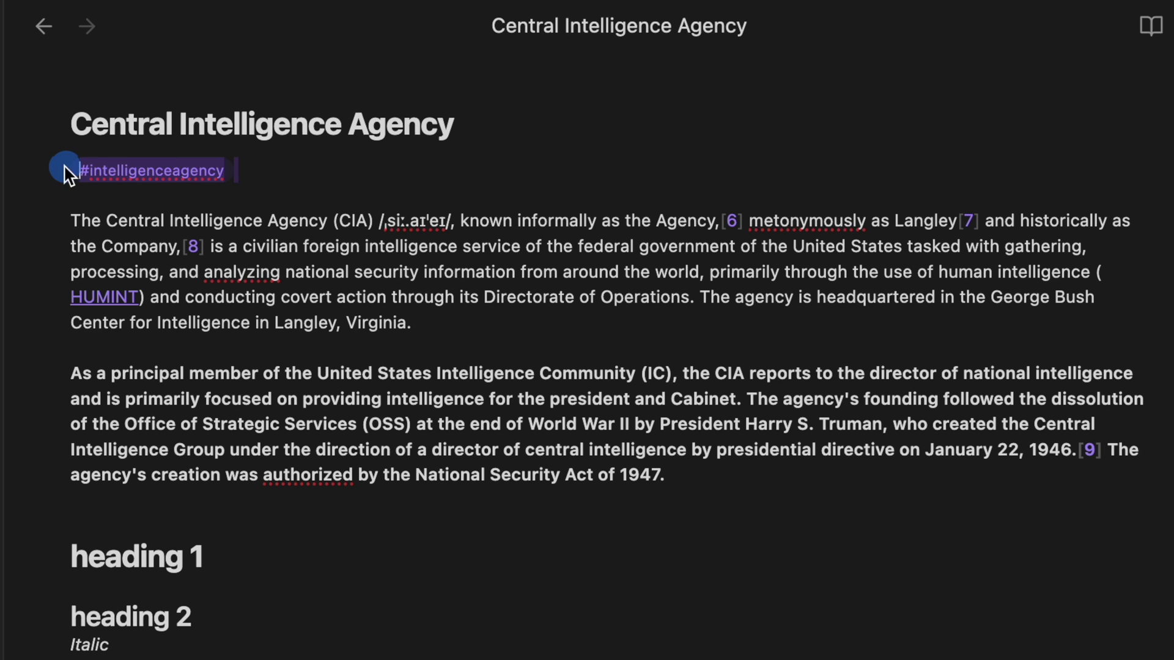
{"action": "left_click", "coordinate": [260, 174]}
{"action": "type", "text": "#spy #espionage"}
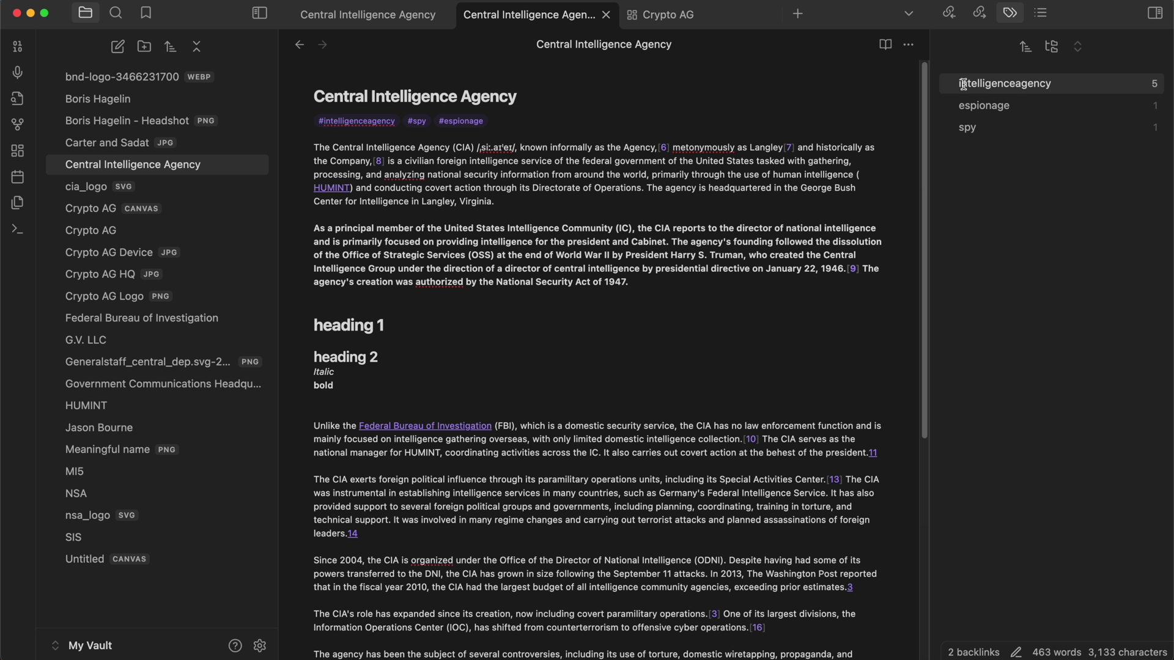
- Show the outline of the Central Intelligence Agency note and reveal the Markdown marker of heading 1 in the text
{"action": "left_click", "coordinate": [1042, 18]}
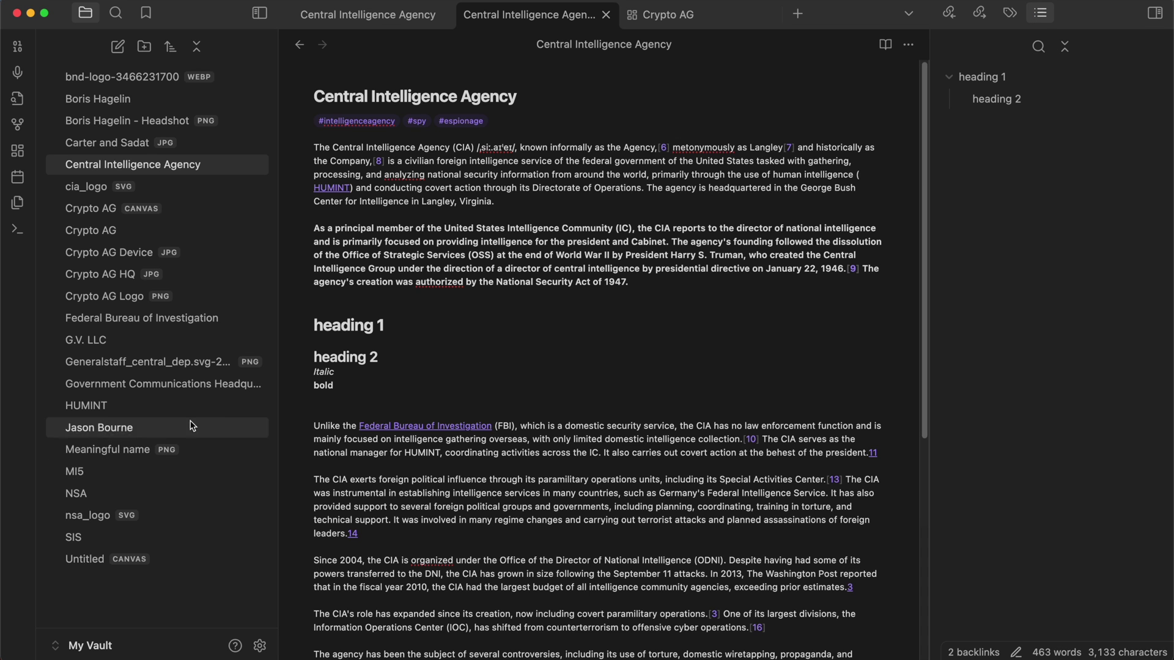
{"action": "left_click", "coordinate": [325, 328]}
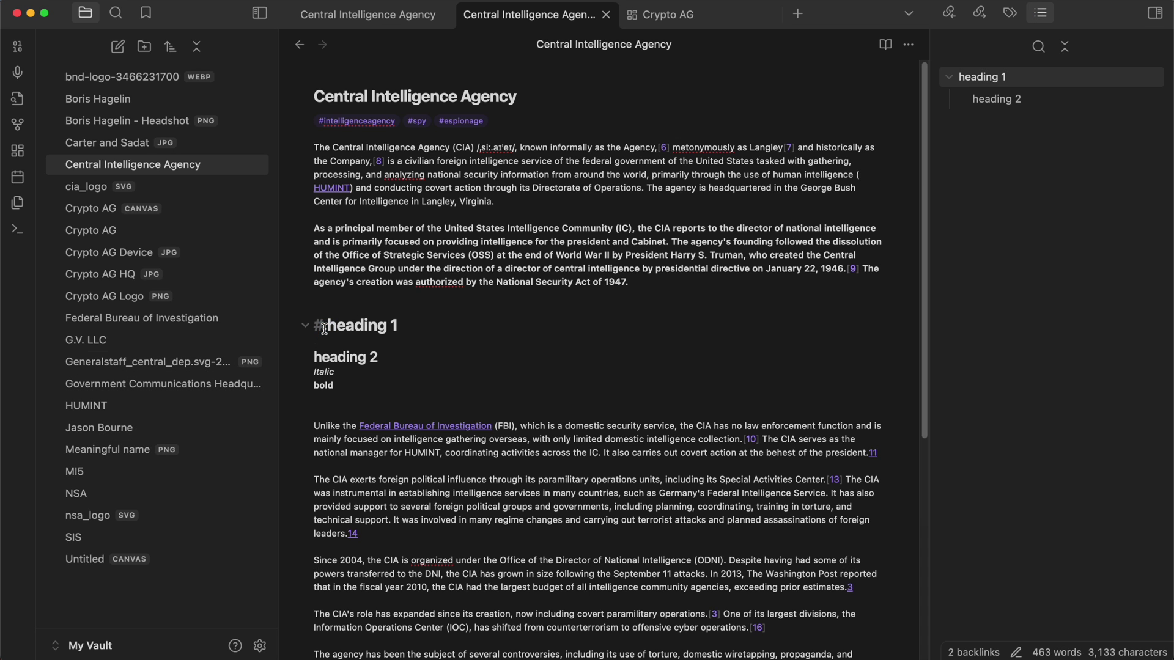
- Change the text of heading 1 in the Central Intelligence Agency note to "Background of CIA"
{"action": "key", "text": "Delete"}
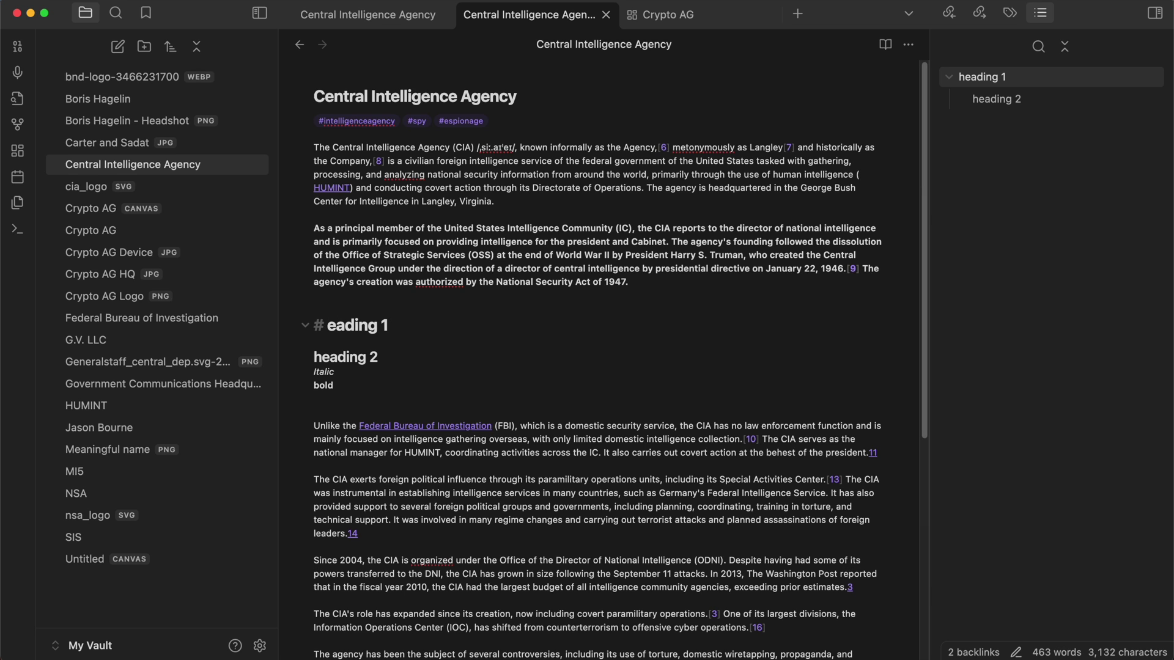
{"action": "type", "text": "Background of CIA"}
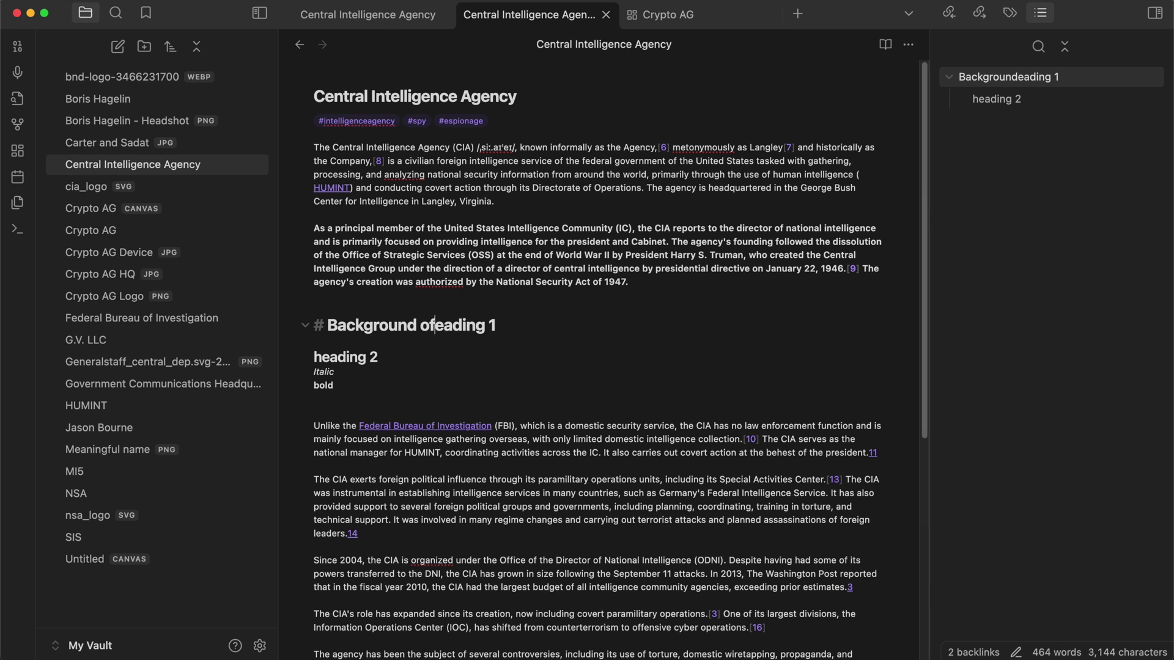
{"action": "key", "text": "Delete"}
{"action": "key", "text": "Delete"}
{"action": "key", "text": "Delete"}
{"action": "key", "text": "Delete"}
{"action": "key", "text": "Delete"}
{"action": "key", "text": "Delete"}
{"action": "key", "text": "Delete"}
{"action": "key", "text": "Delete"}
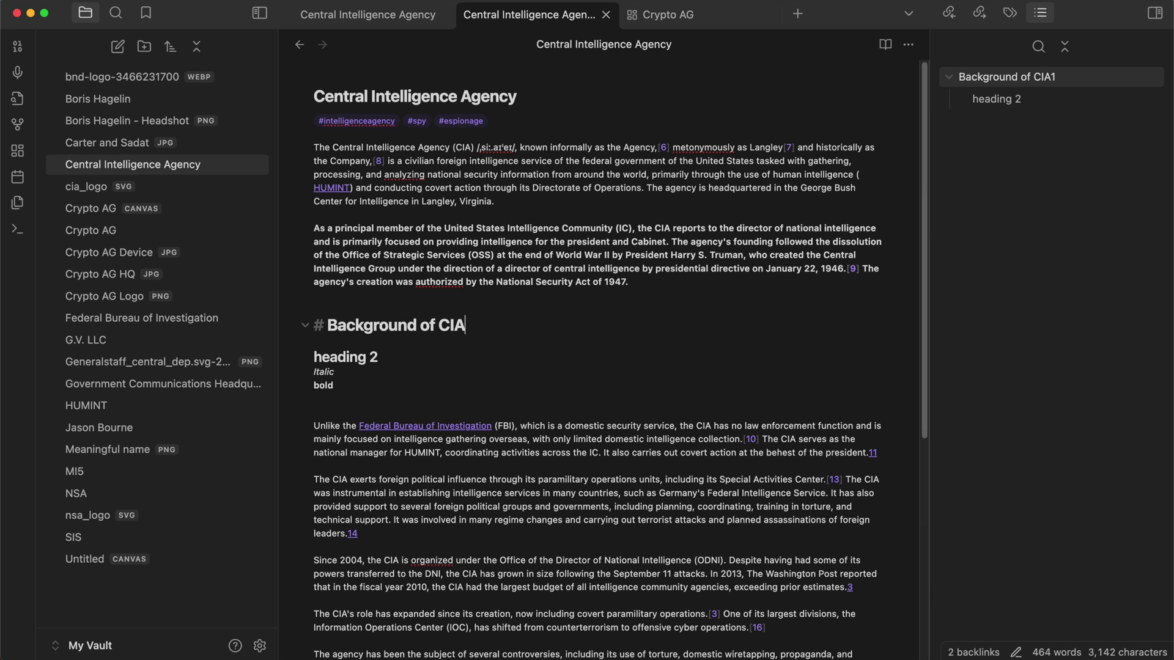
- Change the text of heading 2 under Background of CIA to "Infamous Ops"
{"action": "left_click", "coordinate": [361, 355]}
{"action": "double_click", "coordinate": [362, 355]}
{"action": "type", "text": "Infamous O"}
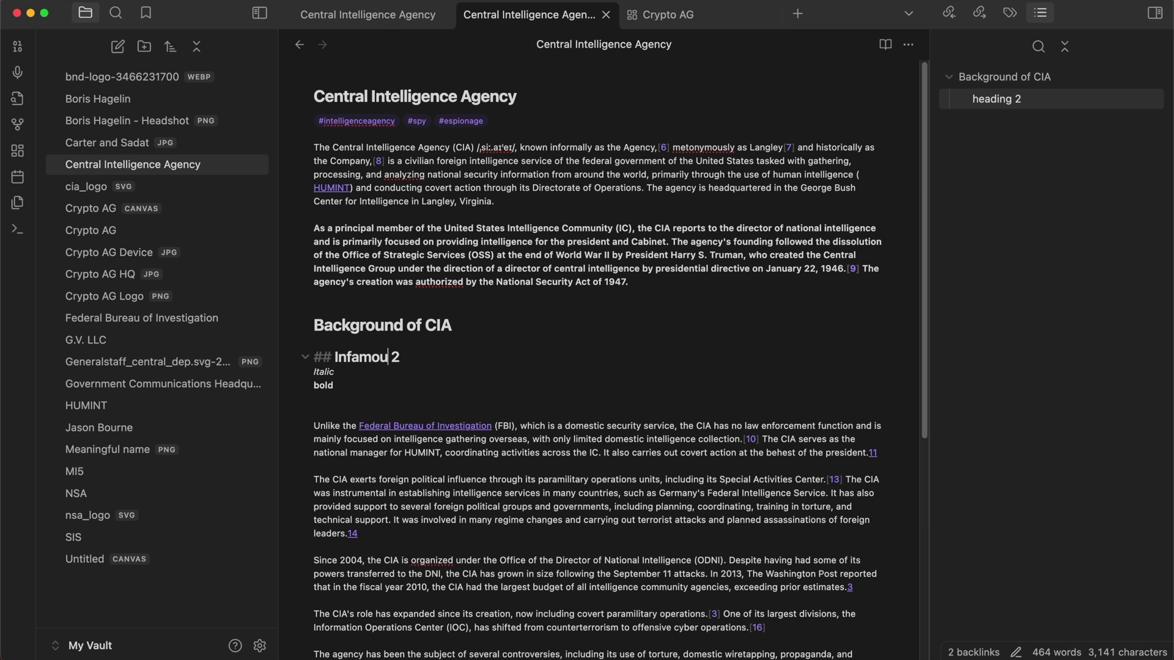
{"action": "type", "text": "ps"}
{"action": "key", "text": "Delete"}
{"action": "key", "text": "Delete"}
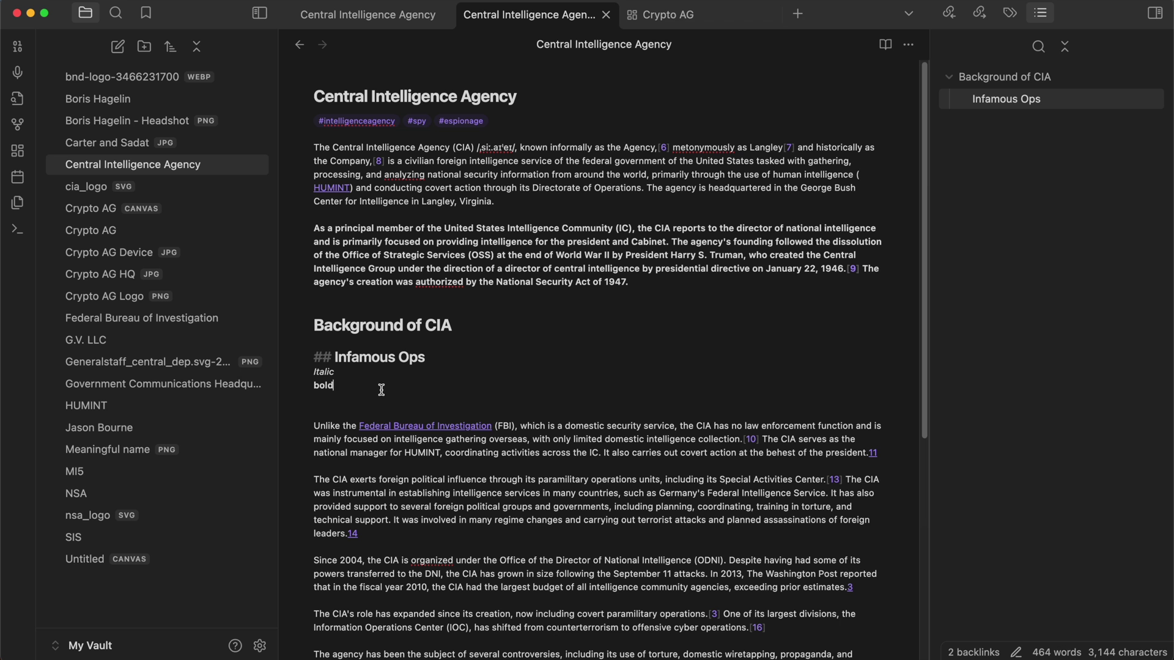
{"action": "left_click", "coordinate": [382, 386]}
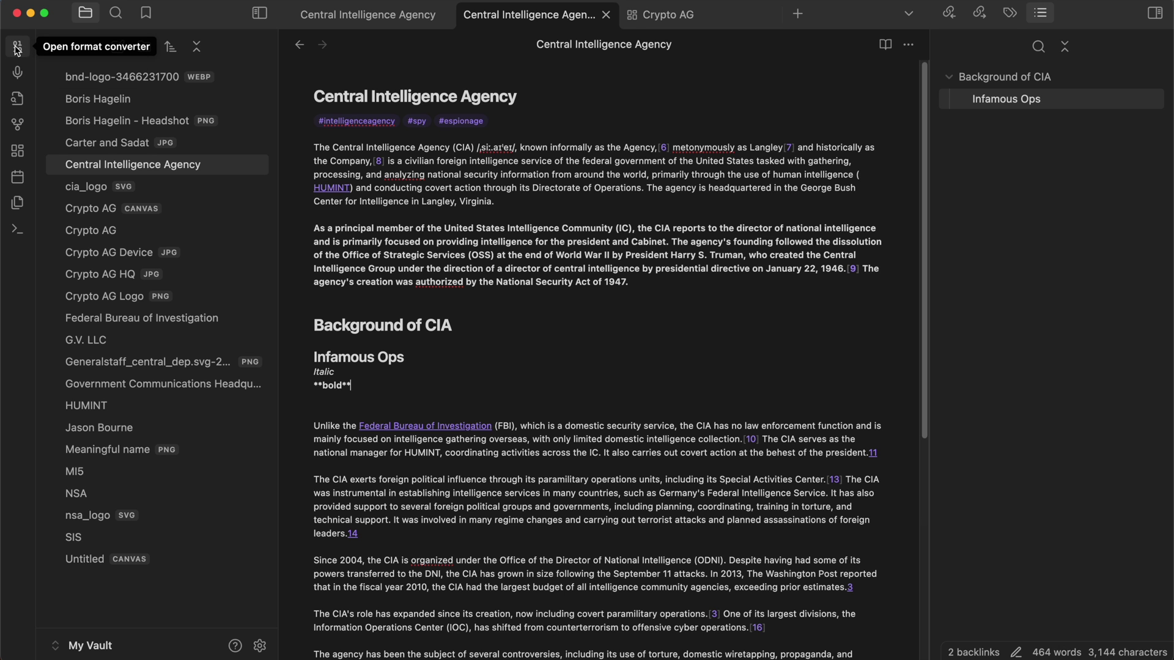
- Examine the conversion options of the format converter and close it without converting anything
{"action": "left_click", "coordinate": [17, 46]}
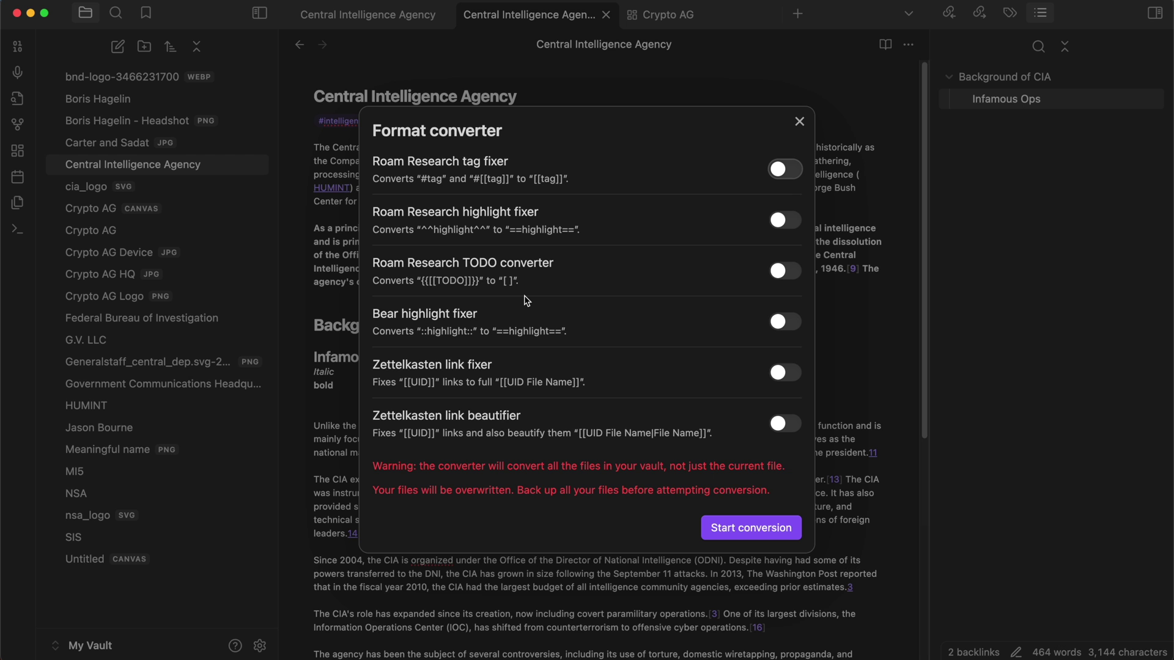
{"action": "left_click", "coordinate": [819, 232]}
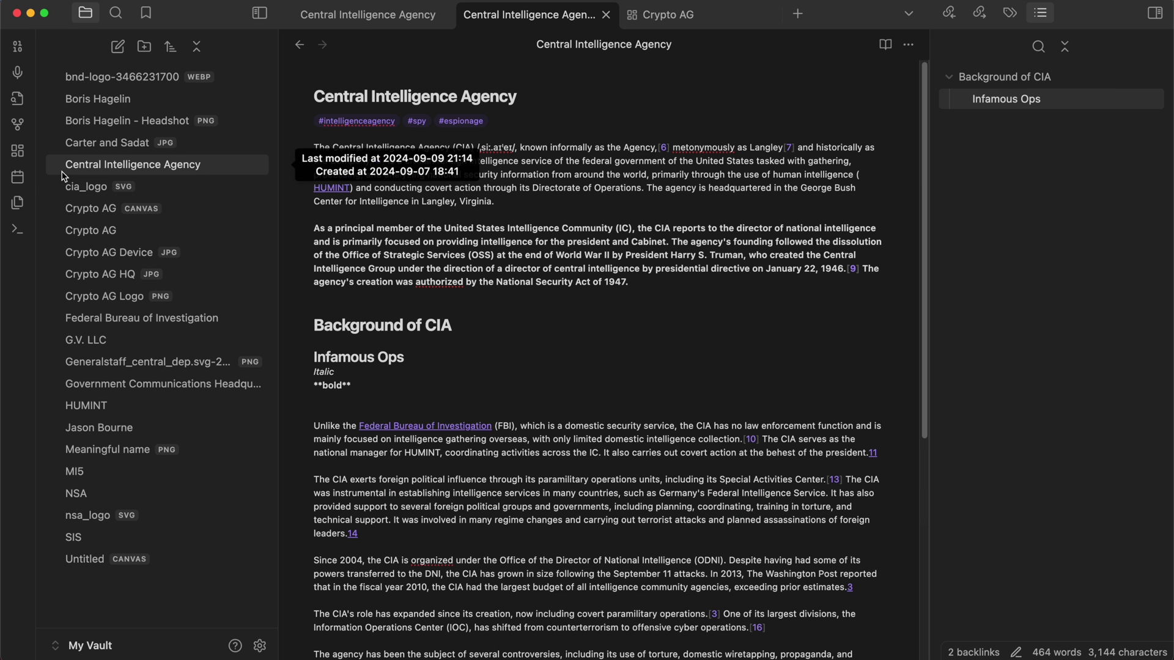
- Create today's daily note and write "what i did today" in its body
{"action": "left_click", "coordinate": [18, 179]}
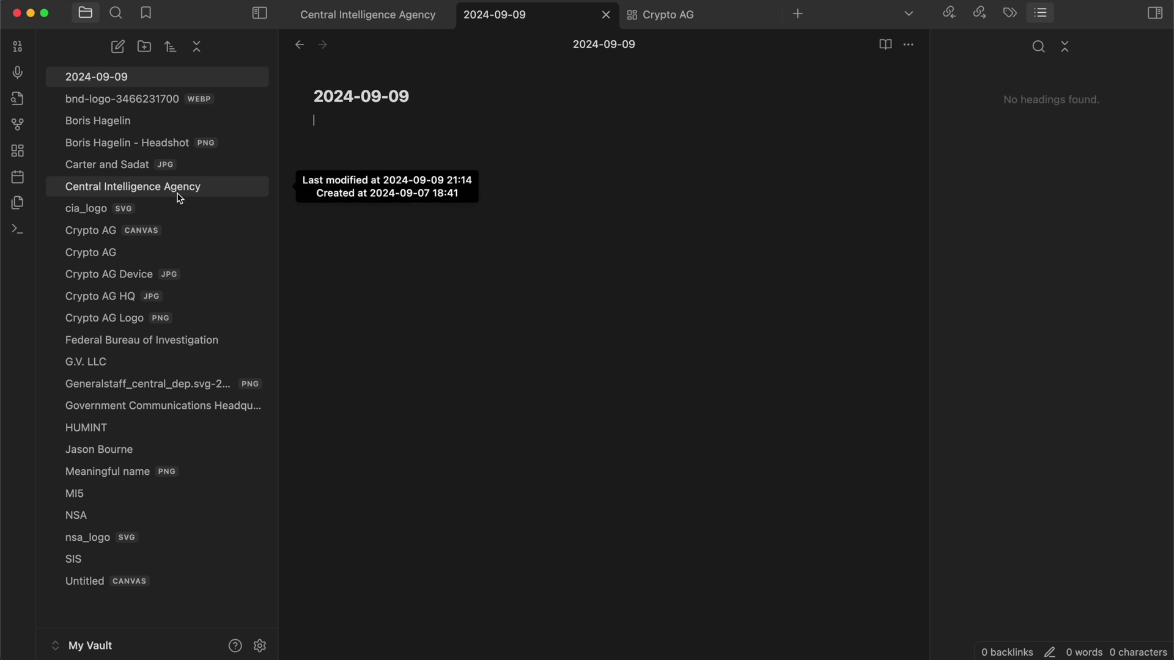
{"action": "type", "text": "what i did today"}
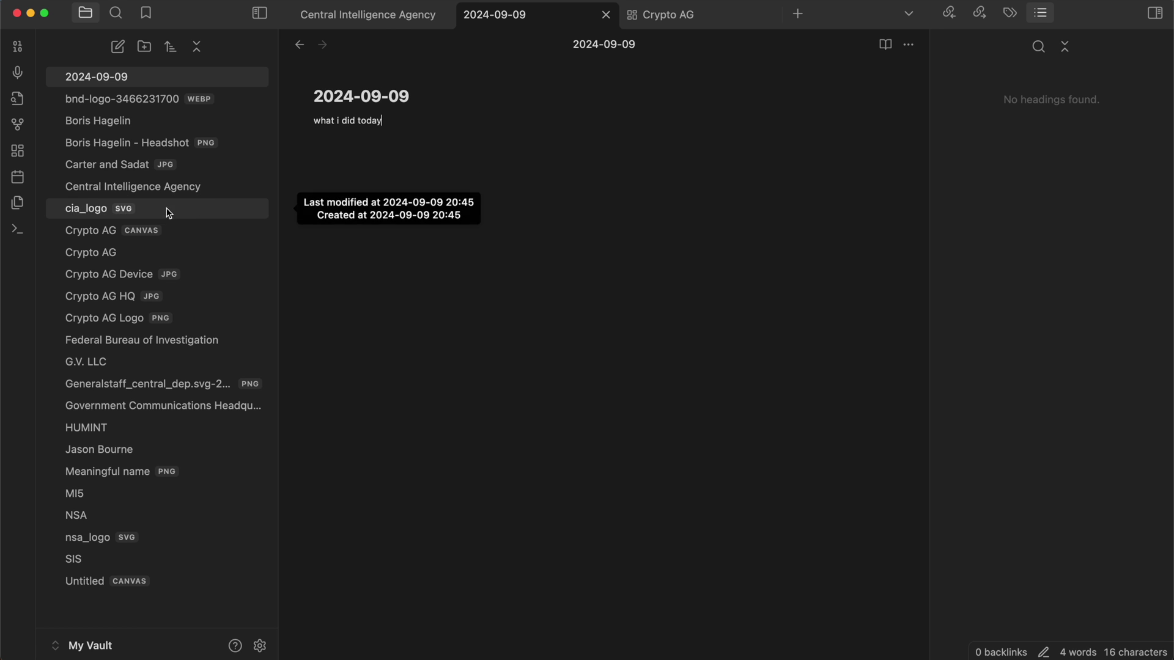
- Look through the command palette for the available commands and their hotkeys, including the heading and text formatting commands, and close it
{"action": "left_click", "coordinate": [17, 231]}
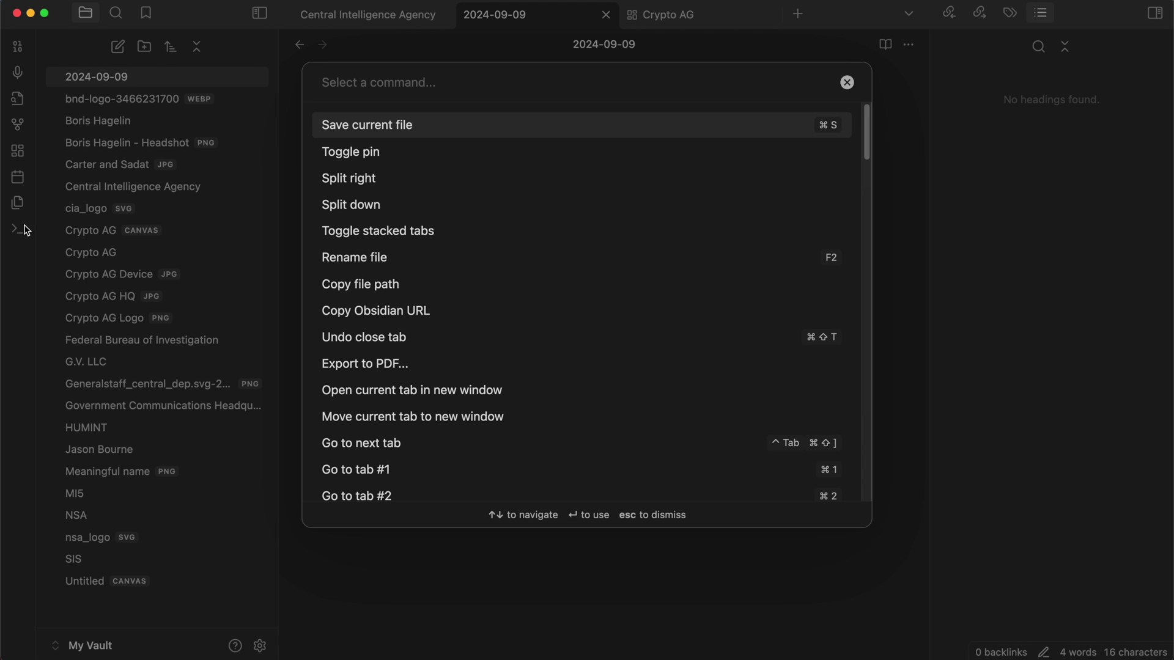
{"action": "scroll", "coordinate": [502, 229], "scroll_direction": "down", "scroll_amount": 15}
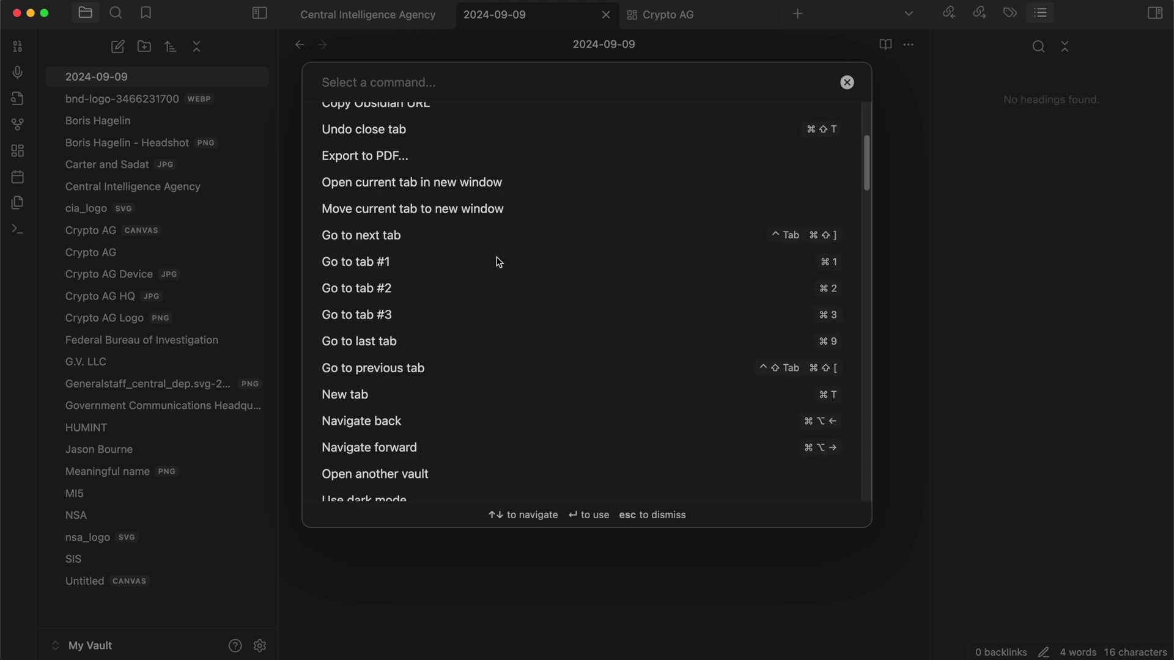
{"action": "scroll", "coordinate": [500, 263], "scroll_direction": "up", "scroll_amount": 8}
{"action": "scroll", "coordinate": [500, 263], "scroll_direction": "up", "scroll_amount": 8}
{"action": "scroll", "coordinate": [500, 263], "scroll_direction": "down", "scroll_amount": 15}
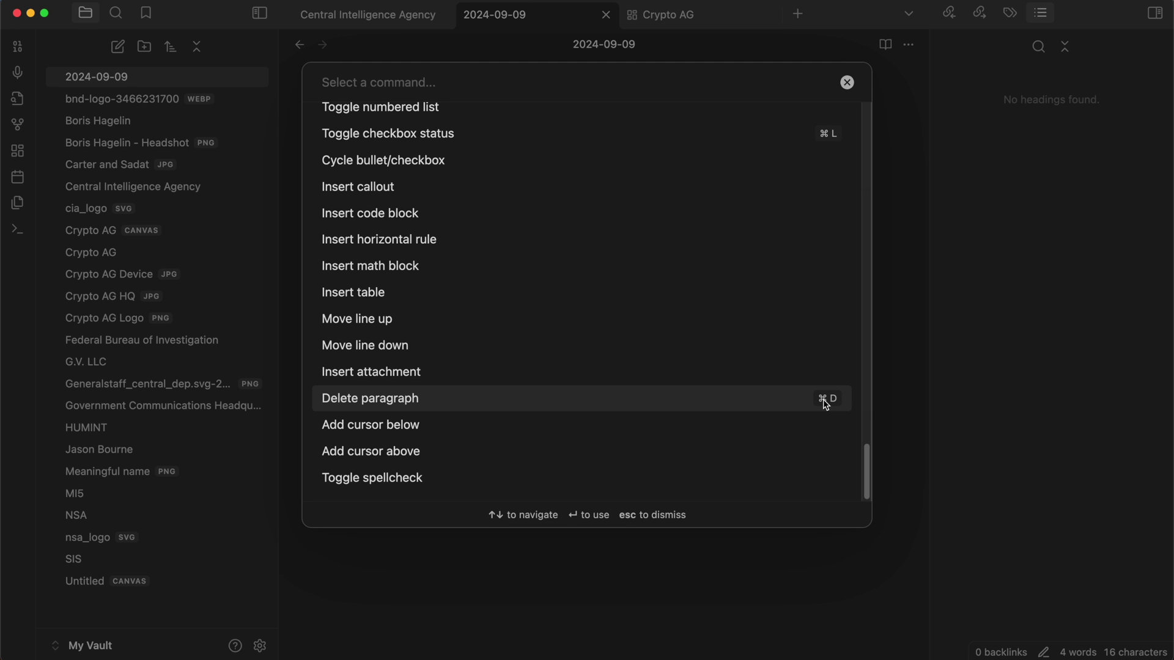
{"action": "scroll", "coordinate": [760, 395], "scroll_direction": "up", "scroll_amount": 10}
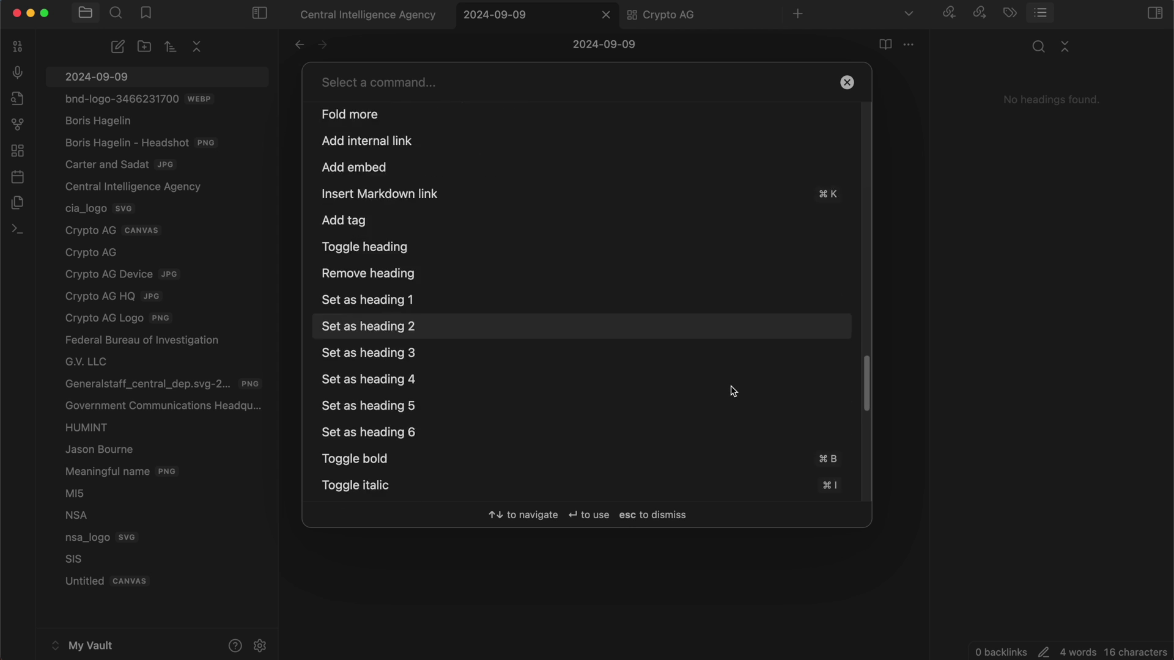
{"action": "scroll", "coordinate": [734, 391], "scroll_direction": "down", "scroll_amount": 3}
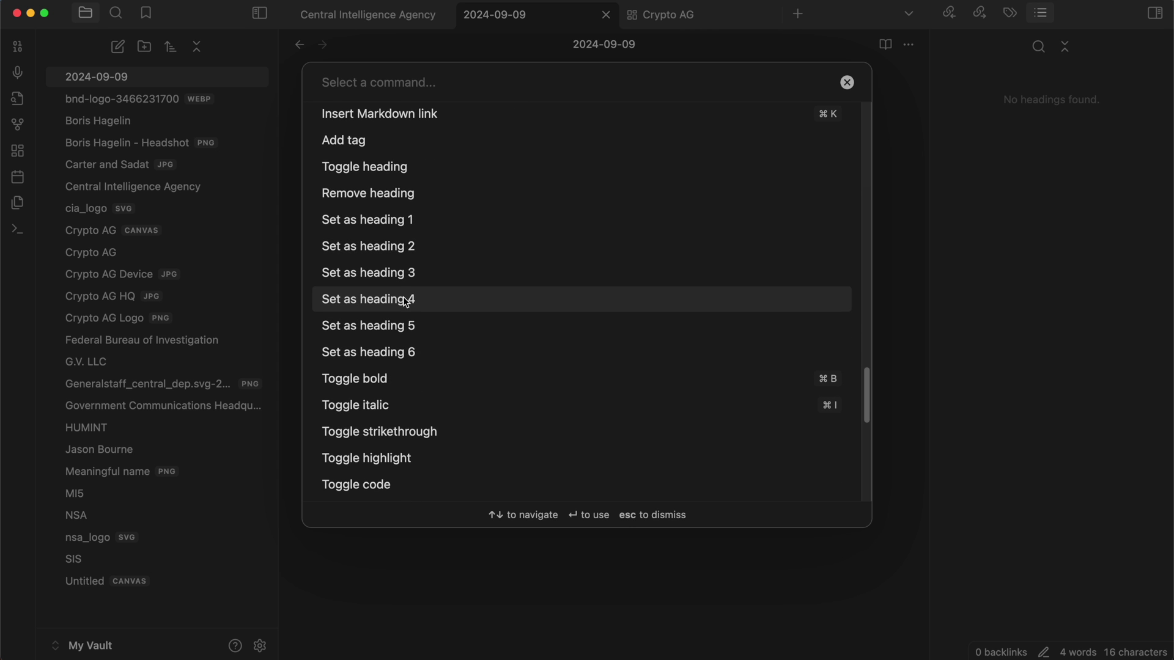
{"action": "left_click", "coordinate": [846, 83]}
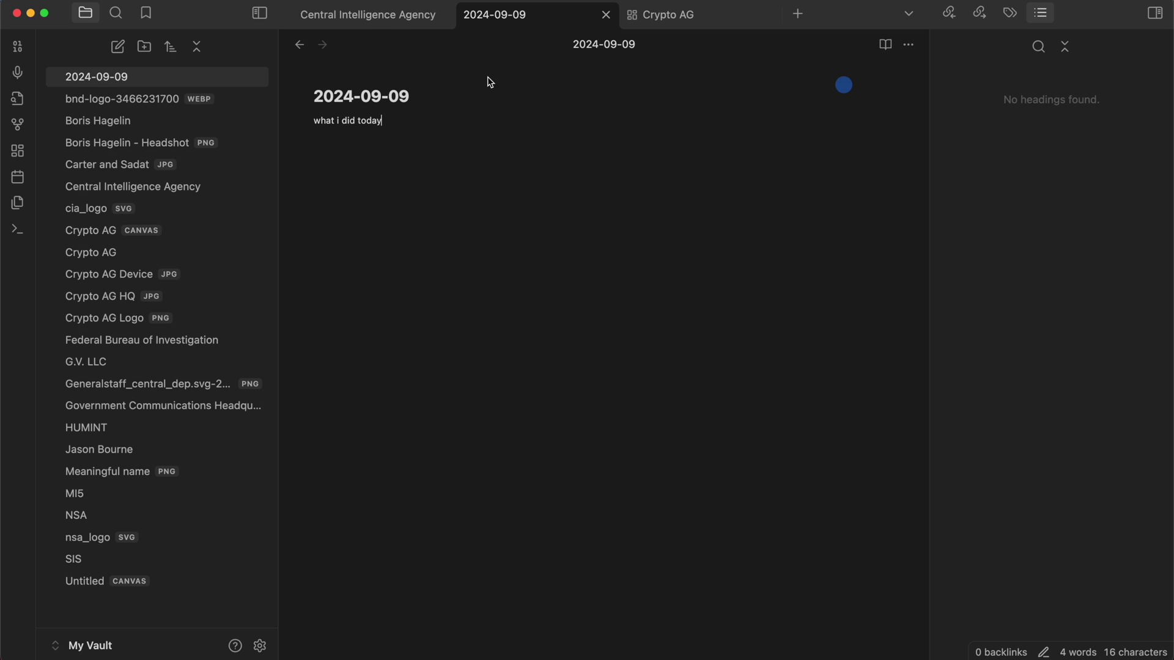
- In the settings, filter the hotkeys by "heading" and assign Option+1 to Set as heading 1 and Option+2 to Set as heading 2
{"action": "key", "text": "super+comma"}
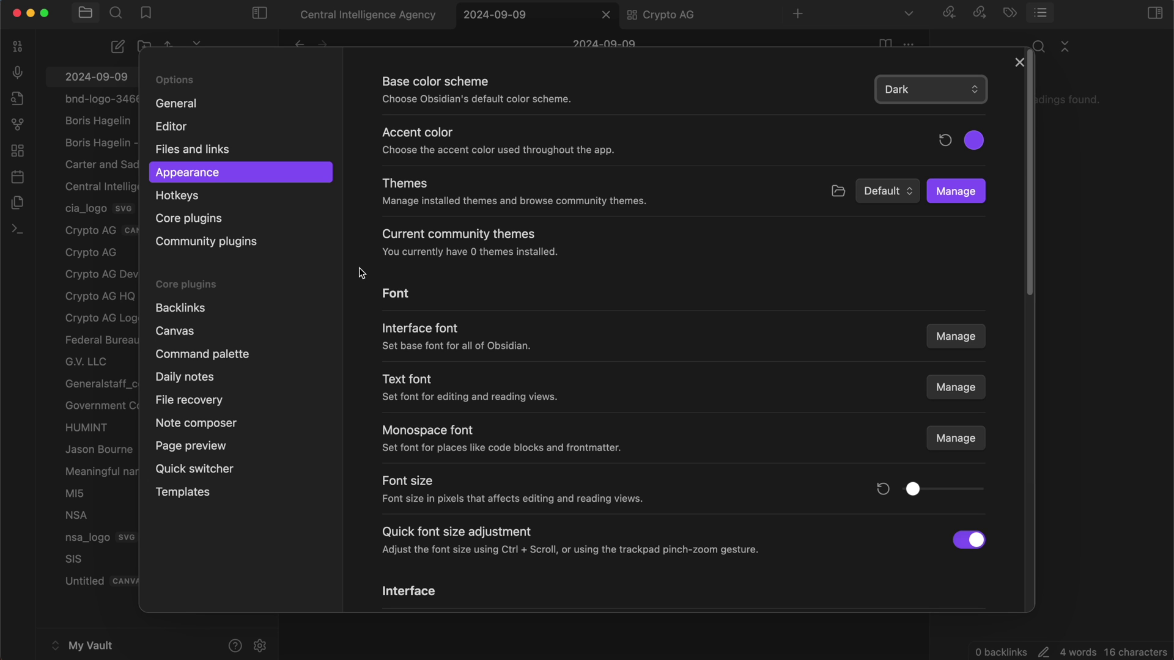
{"action": "left_click", "coordinate": [202, 150]}
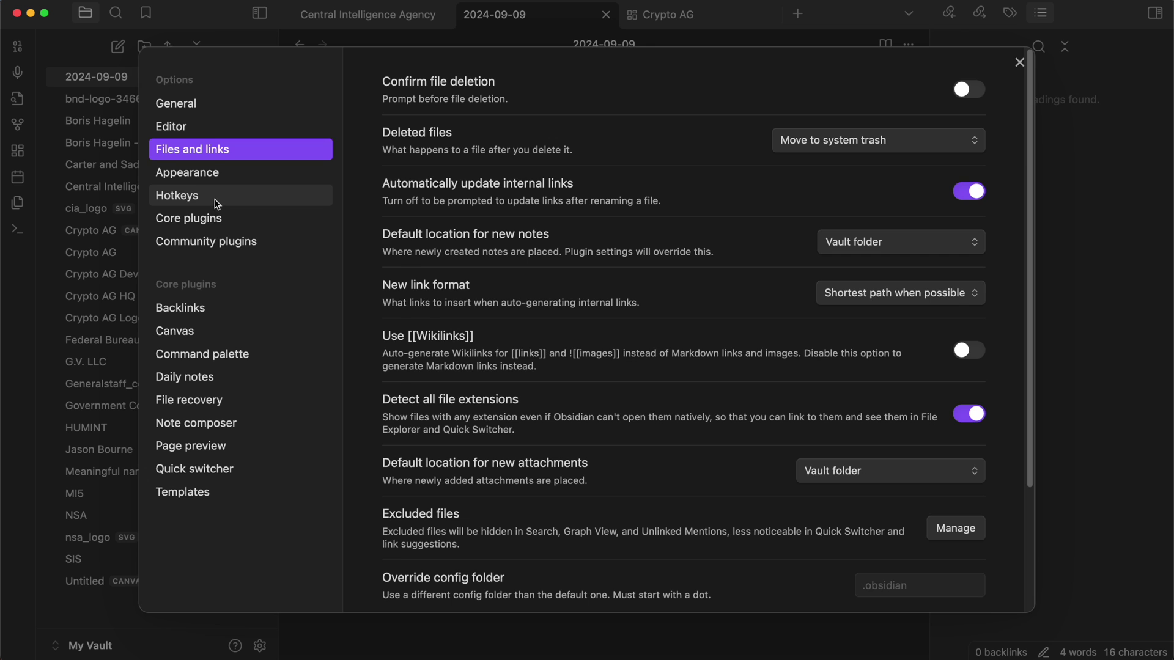
{"action": "left_click", "coordinate": [217, 204]}
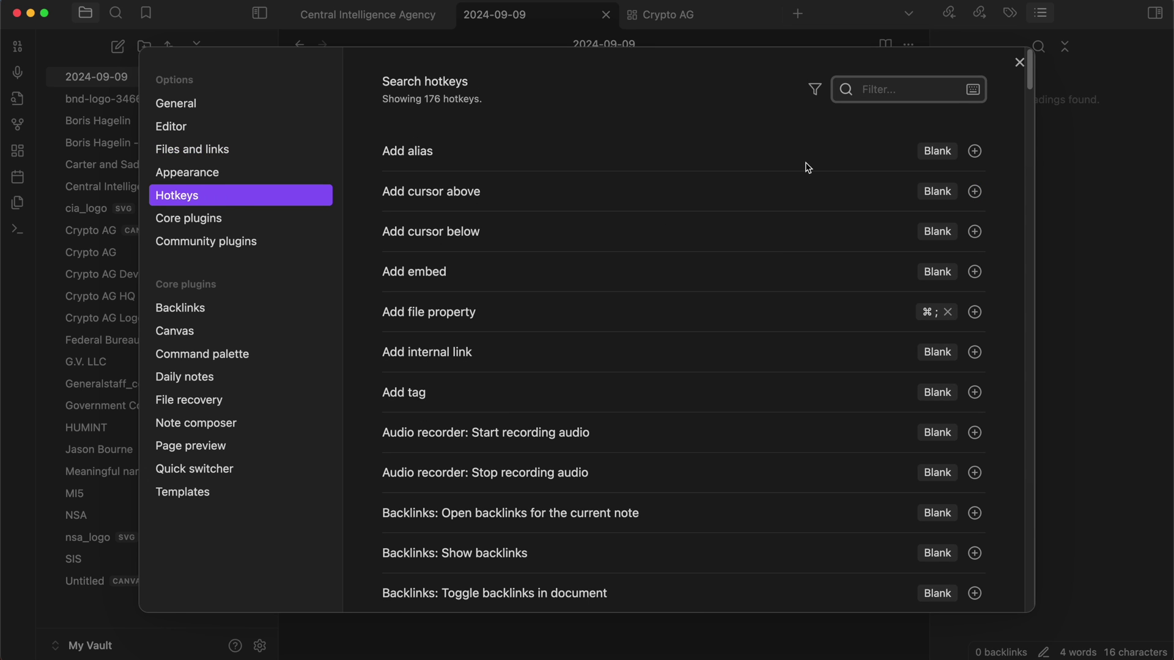
{"action": "type", "text": "heading"}
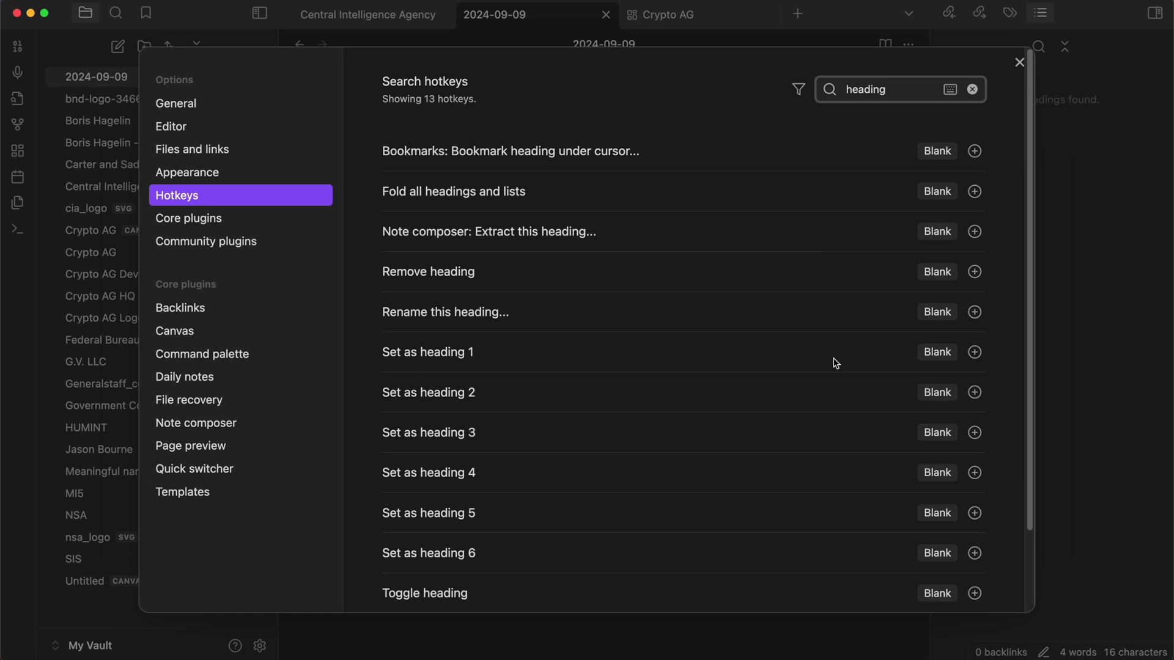
{"action": "left_click", "coordinate": [974, 352]}
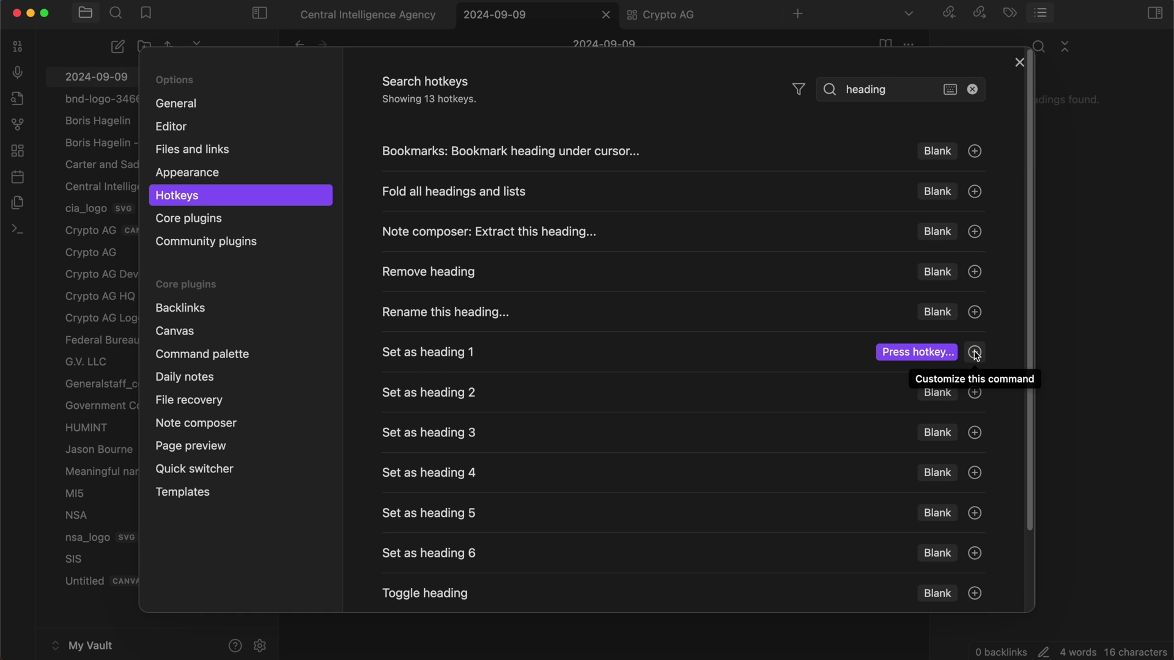
{"action": "key", "text": "alt+1"}
{"action": "left_click", "coordinate": [975, 393]}
{"action": "key", "text": "alt+2"}
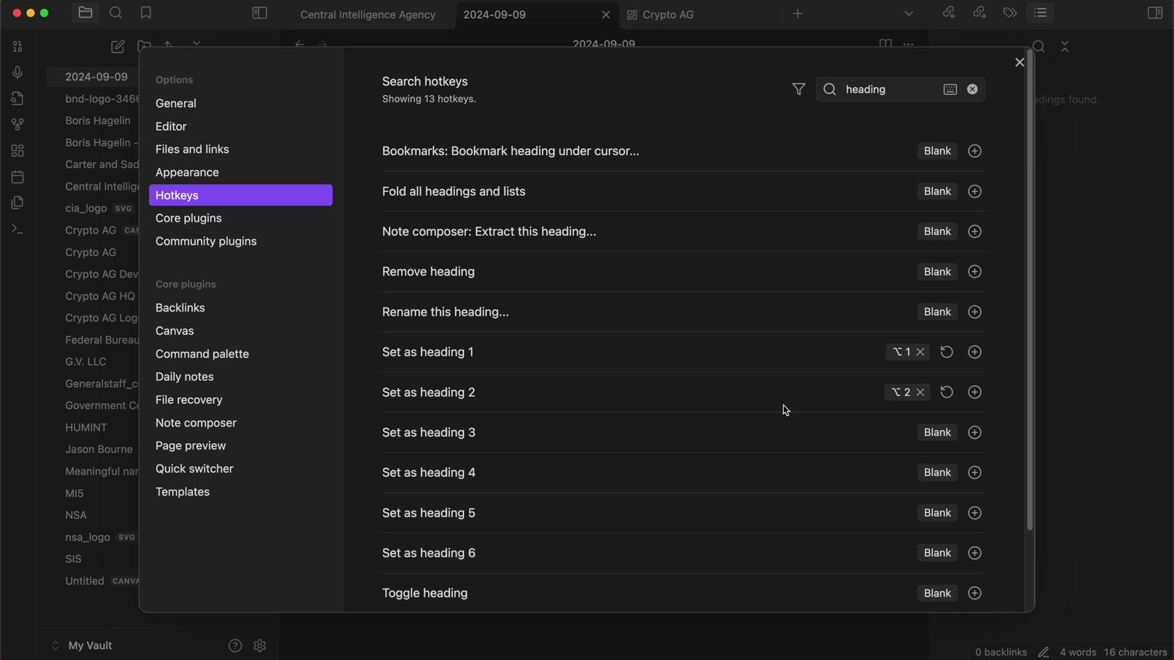
- Review the list of core plugins in the settings and which of them are enabled
{"action": "left_click", "coordinate": [178, 224]}
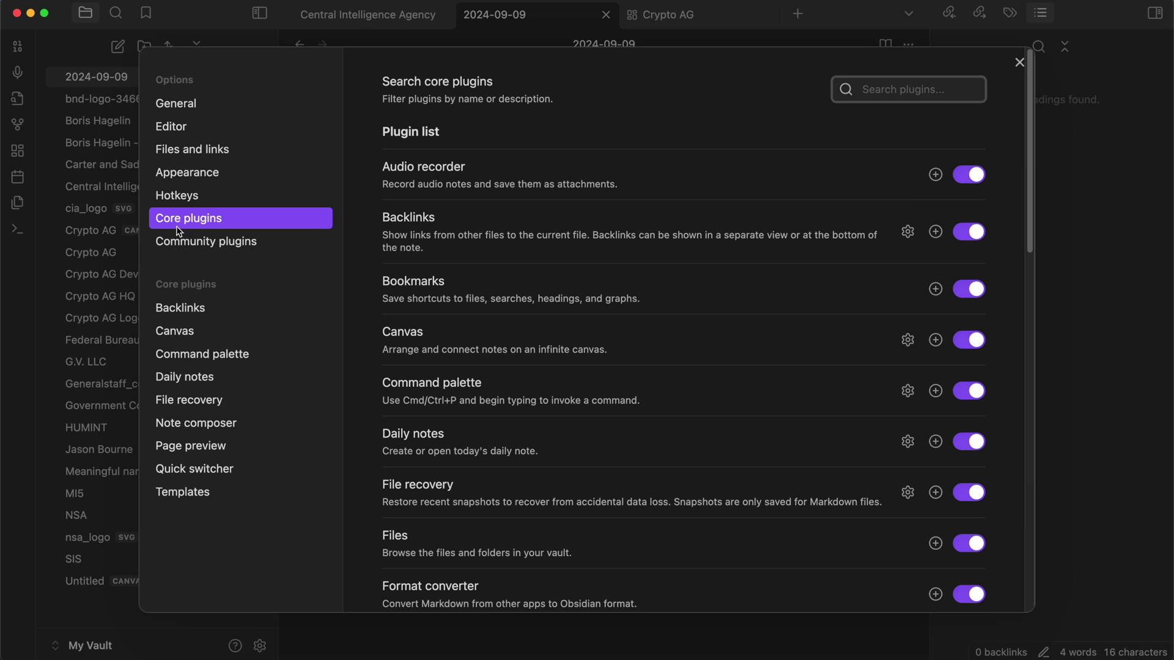
{"action": "scroll", "coordinate": [621, 251], "scroll_direction": "down", "scroll_amount": 10}
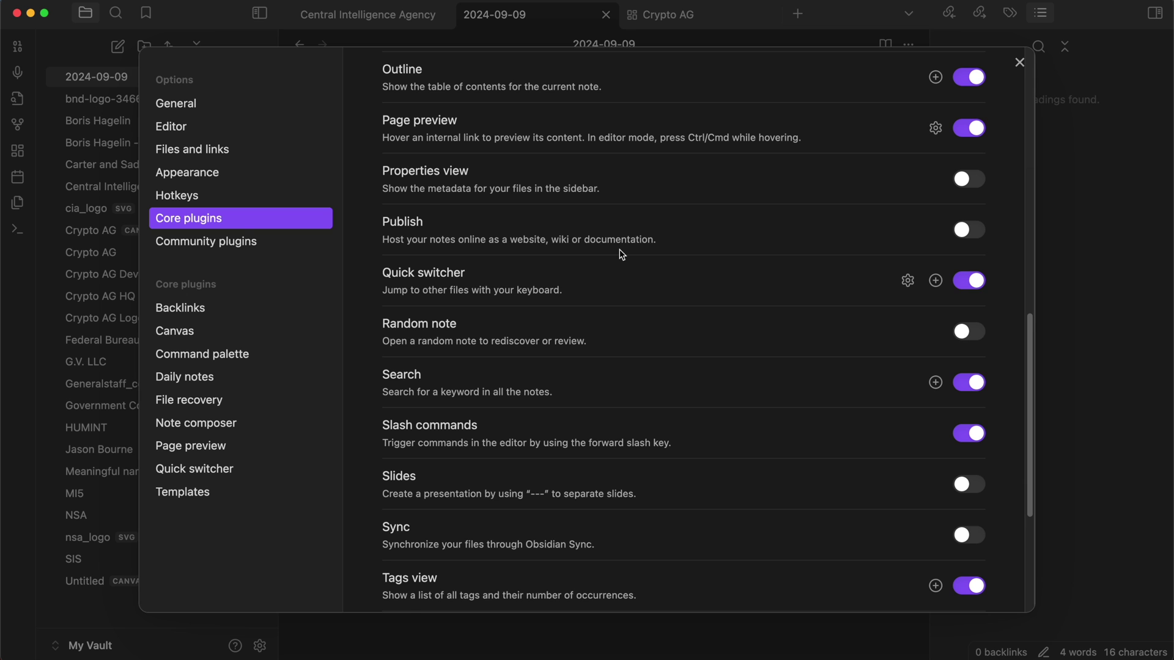
{"action": "scroll", "coordinate": [621, 254], "scroll_direction": "up", "scroll_amount": 3}
- Browse the community plugins and read through the description page of the Excalidraw plugin
{"action": "left_click", "coordinate": [236, 244]}
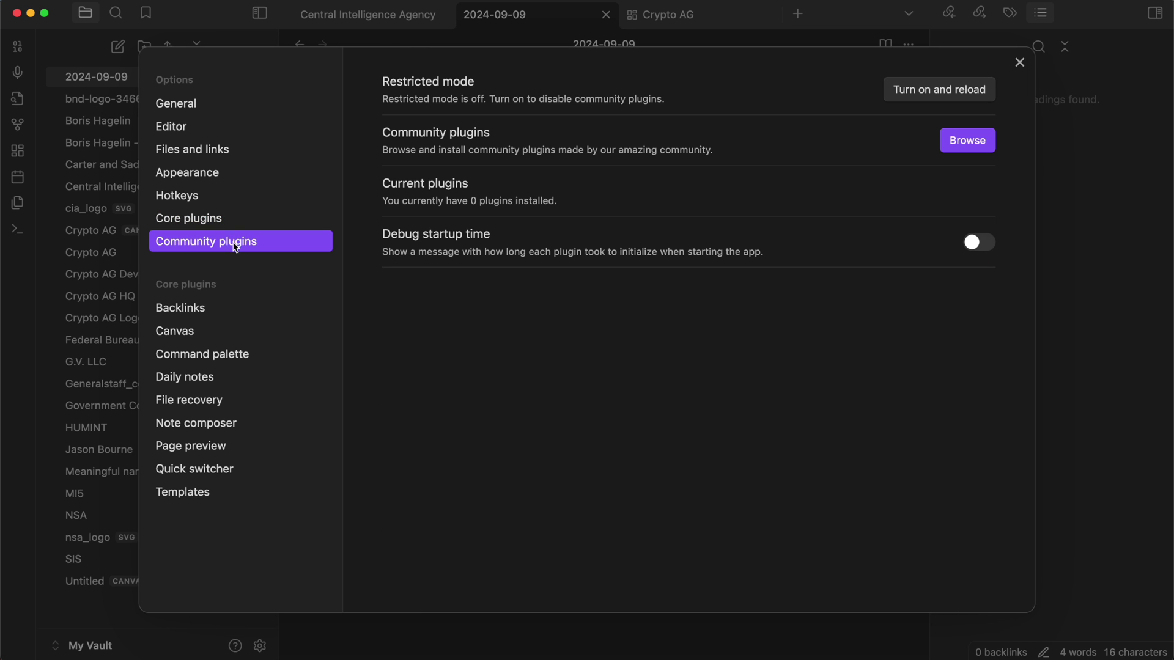
{"action": "left_click", "coordinate": [966, 140]}
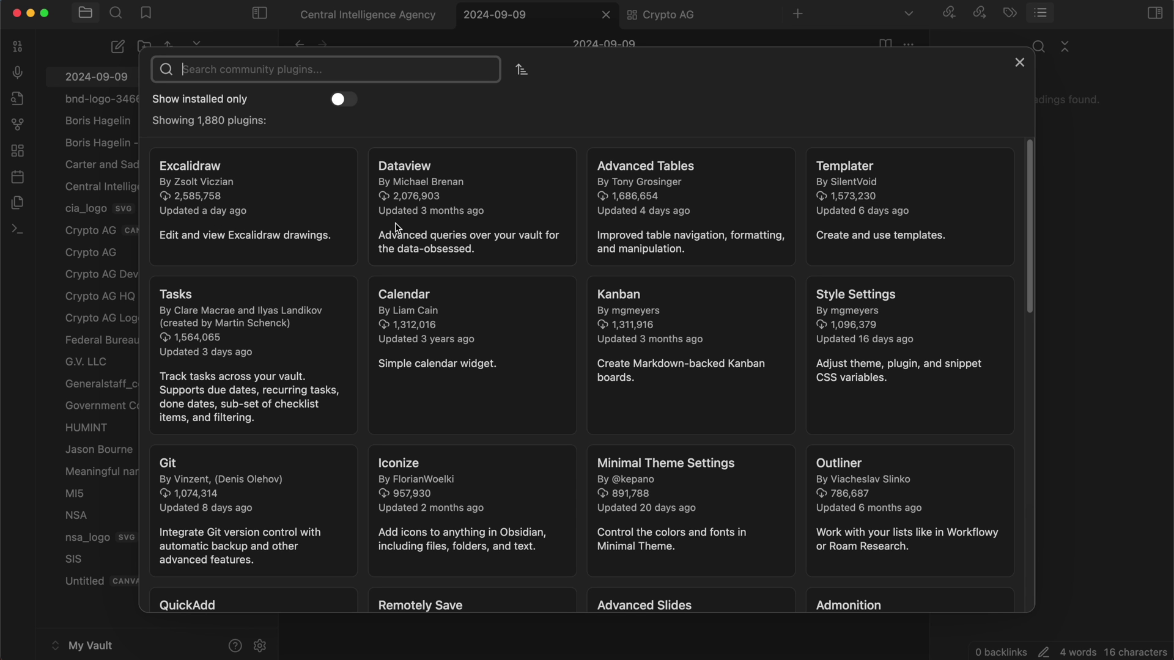
{"action": "left_click", "coordinate": [247, 208]}
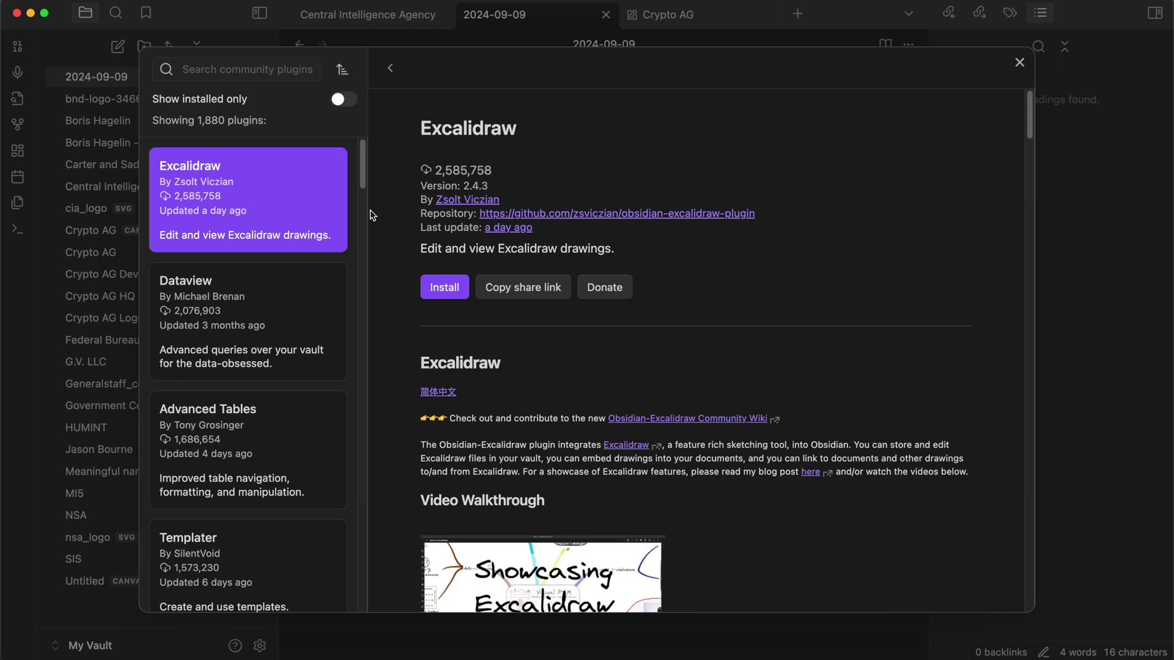
{"action": "scroll", "coordinate": [665, 354], "scroll_direction": "down", "scroll_amount": 6}
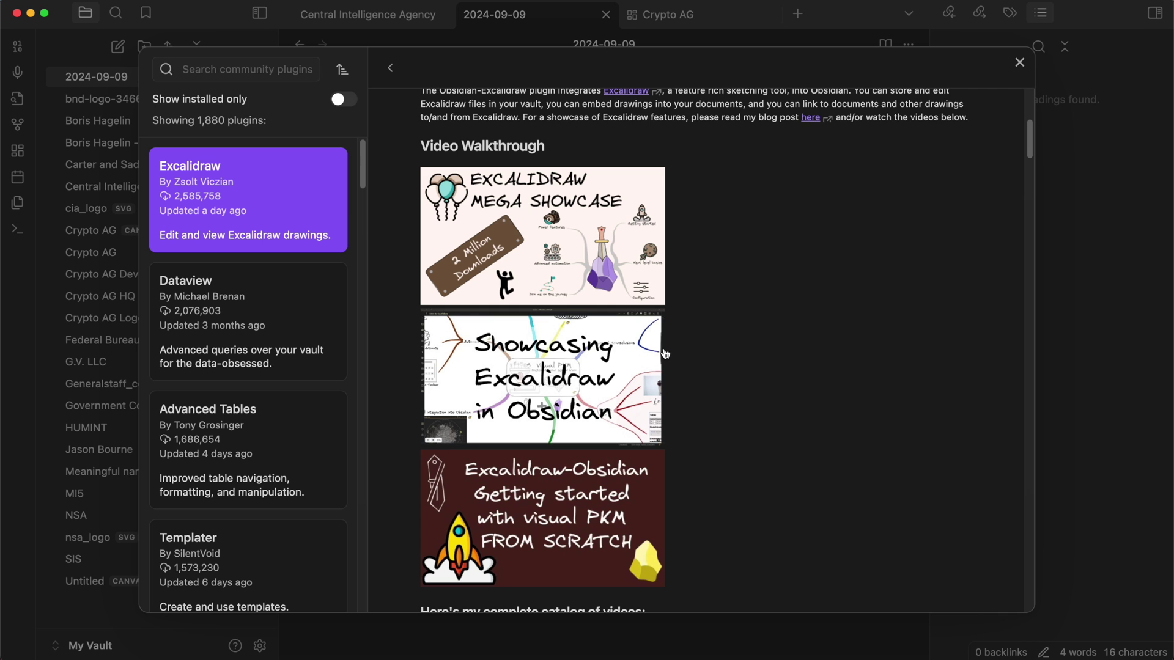